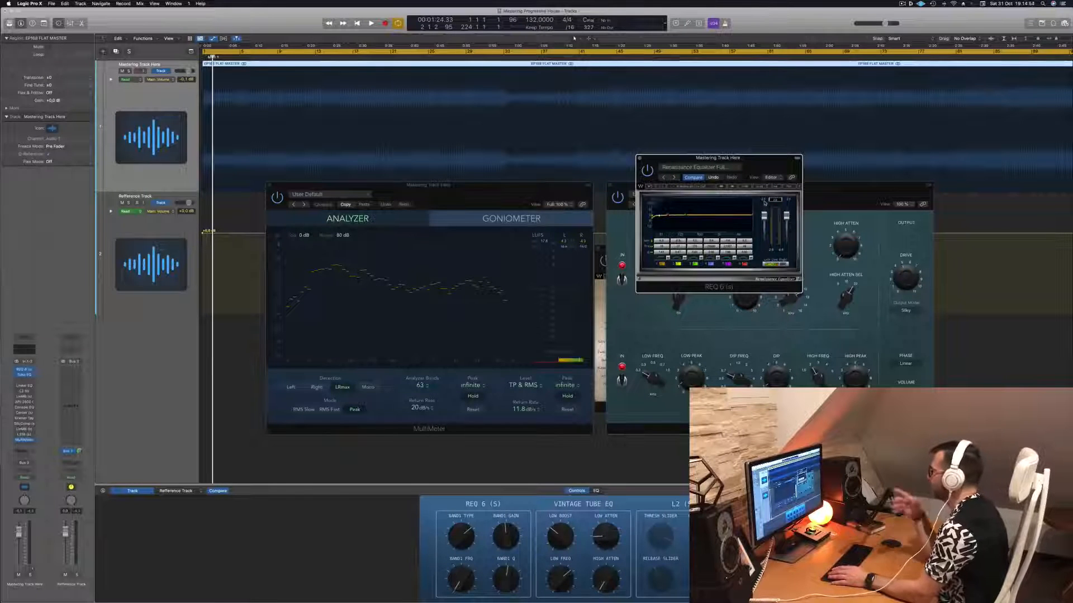
- Play the mastering track and skip ahead through its first half, listening to each section and watching the MultiMeter analyzer
key(space)
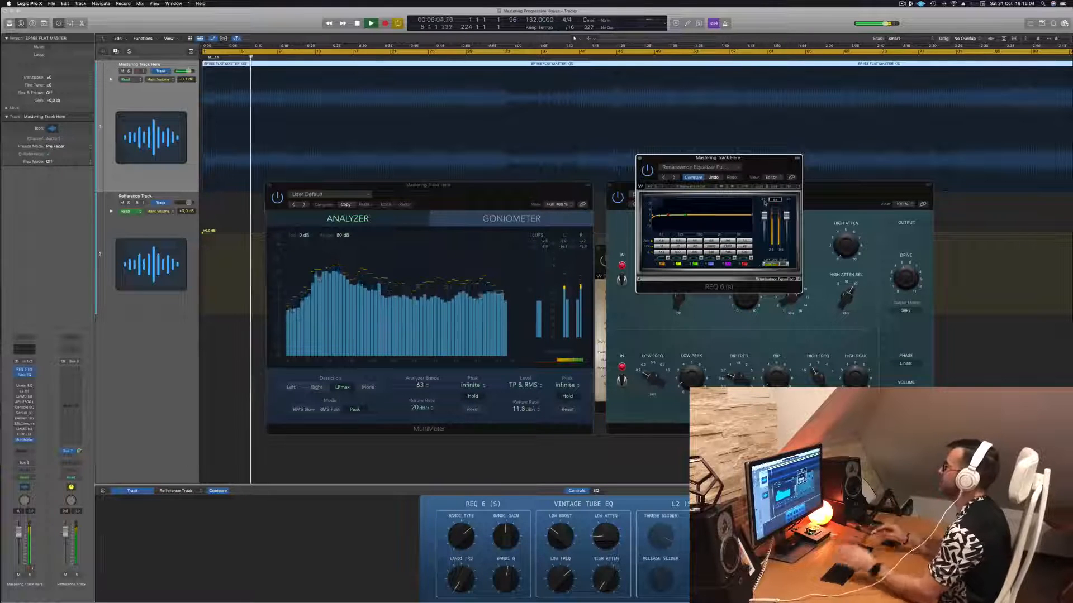
click(522, 192)
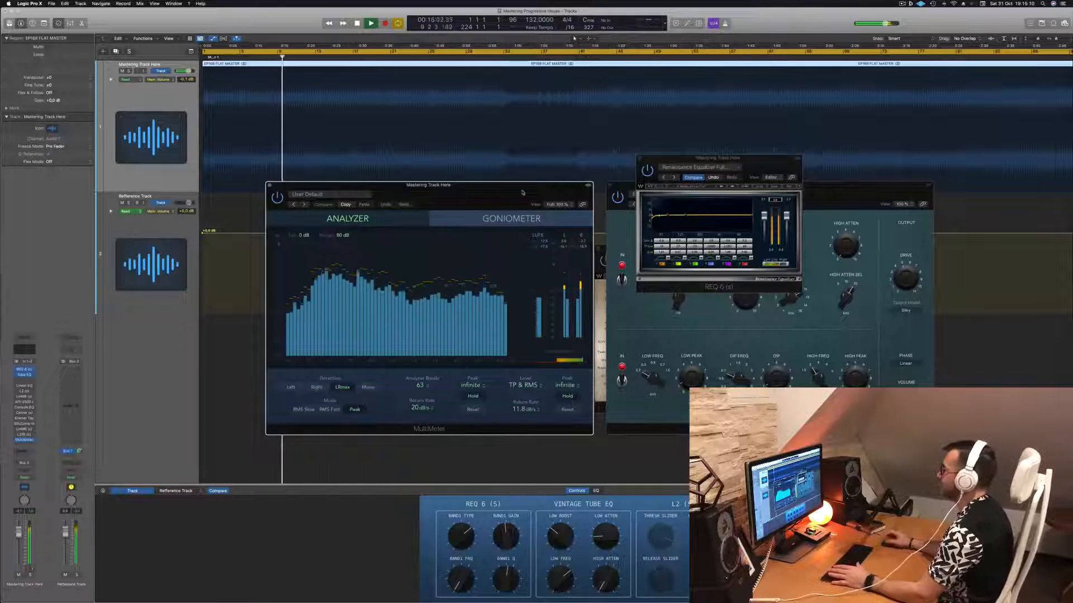
drag(747, 168, 730, 142)
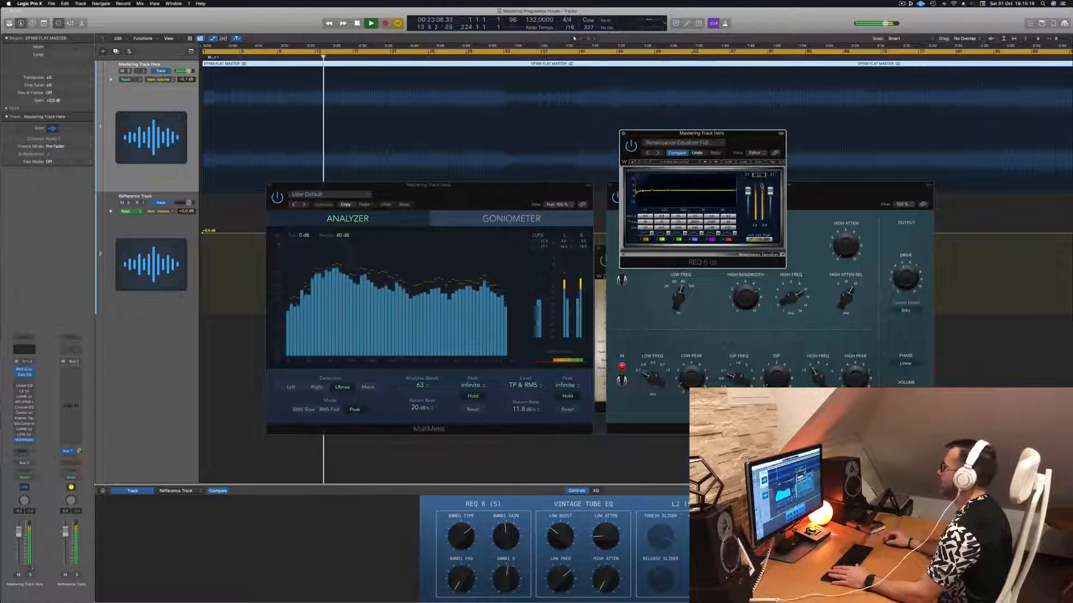
scroll(526, 116, down, 5)
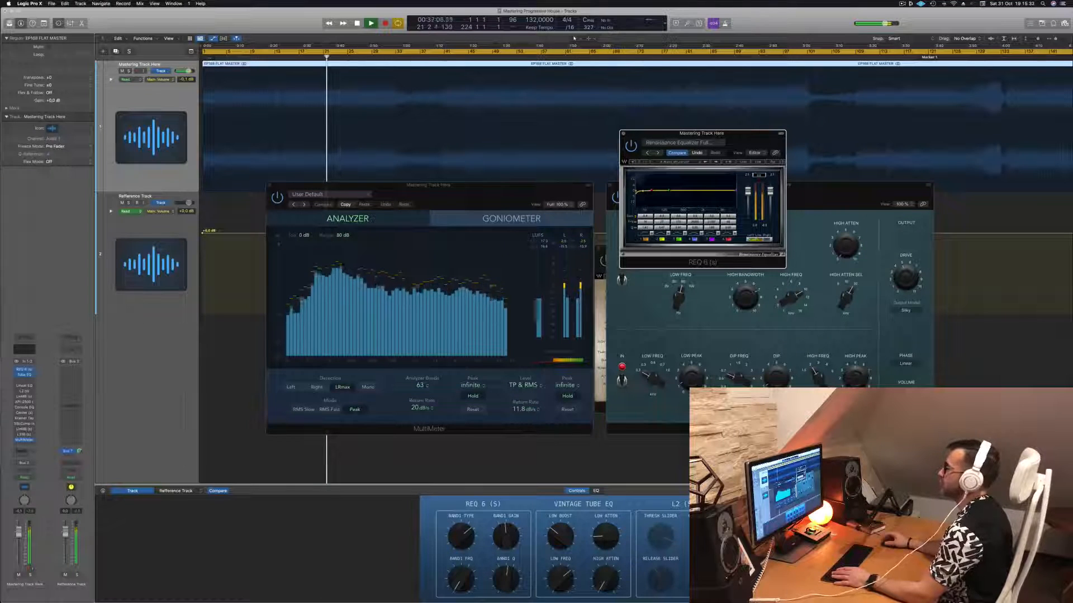
click(396, 57)
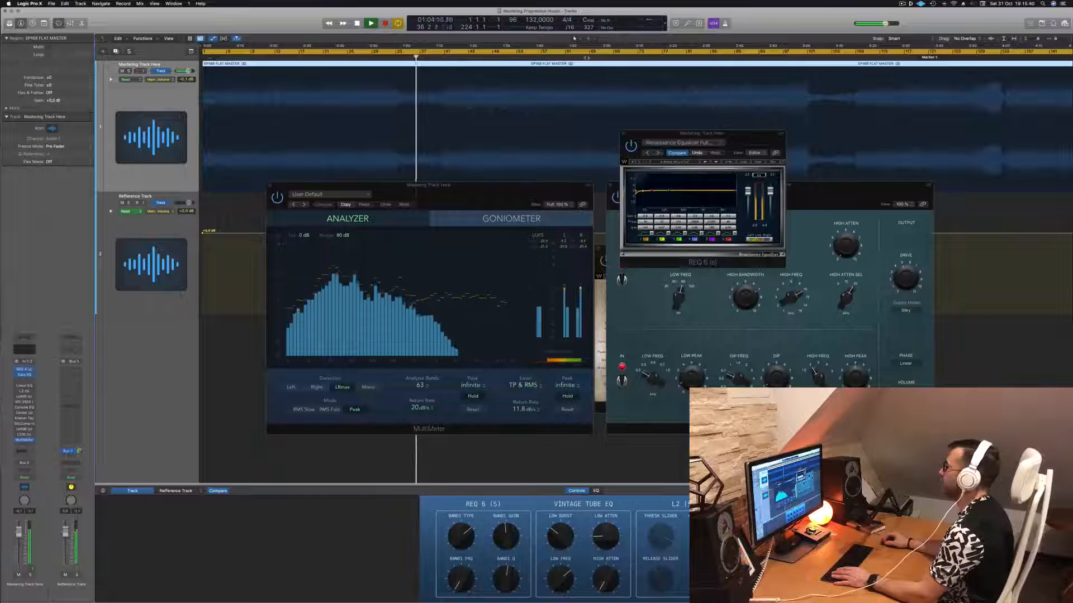
click(586, 57)
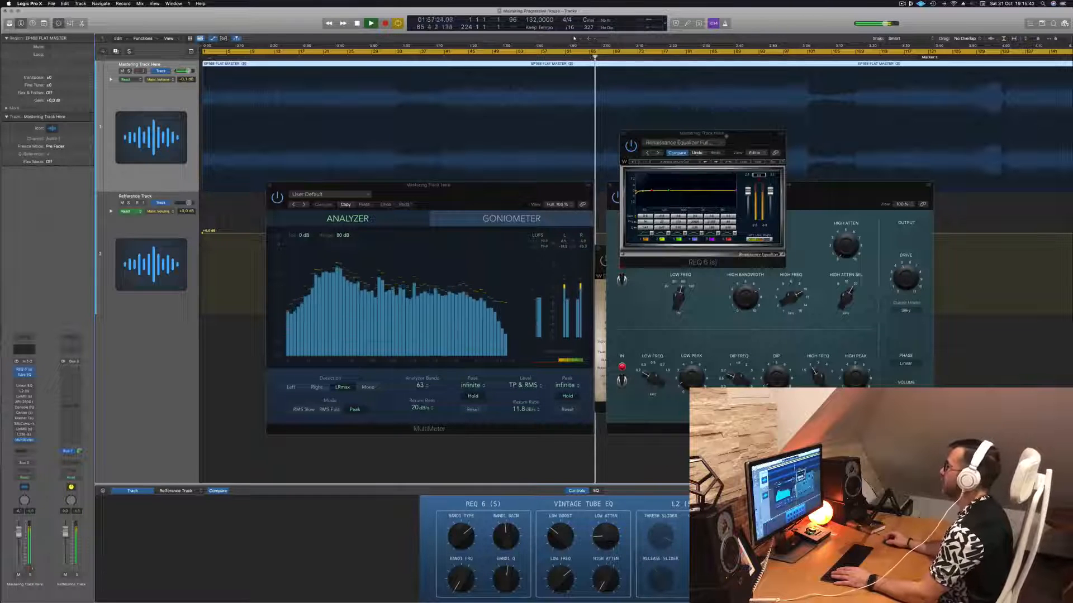
- Reposition the REQ 6 window over the Vintage Tube EQ, clear of the analyzer, and zoom out the arrangement timeline
drag(717, 132, 496, 160)
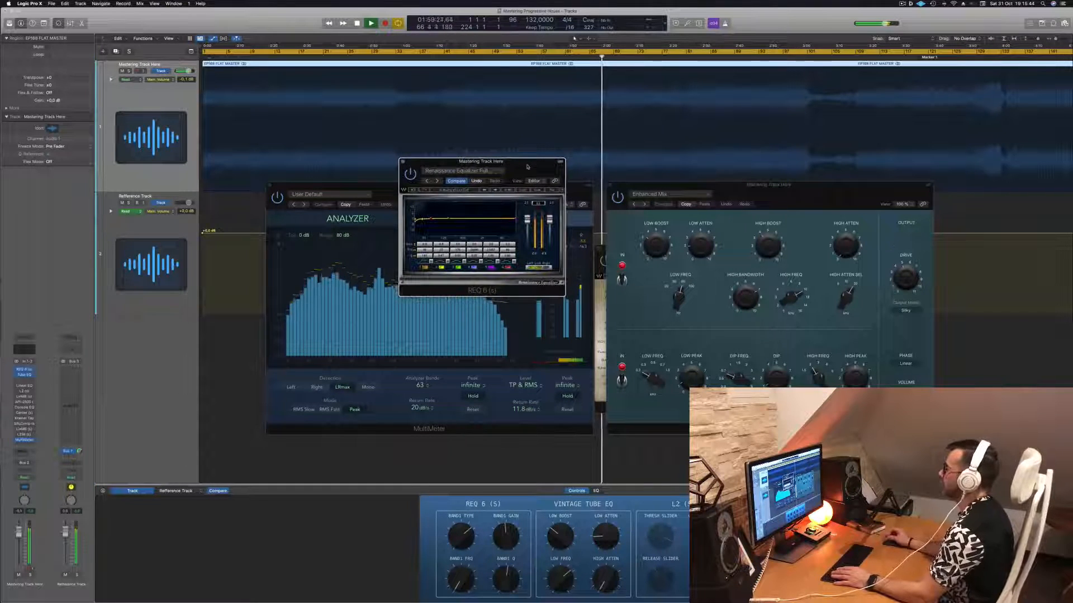
drag(527, 166, 878, 191)
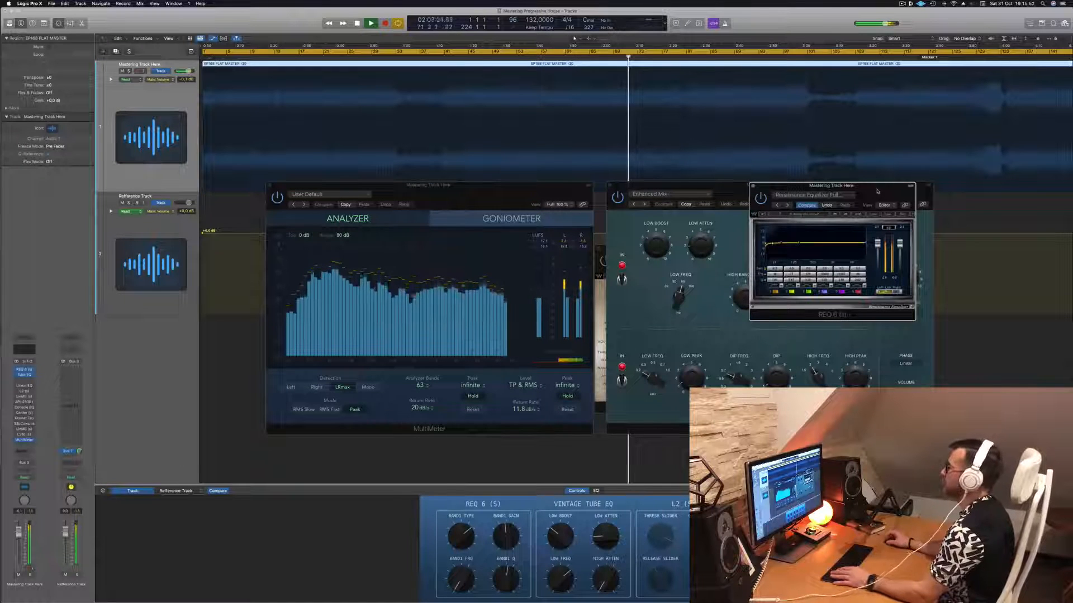
scroll(867, 116, down, 2)
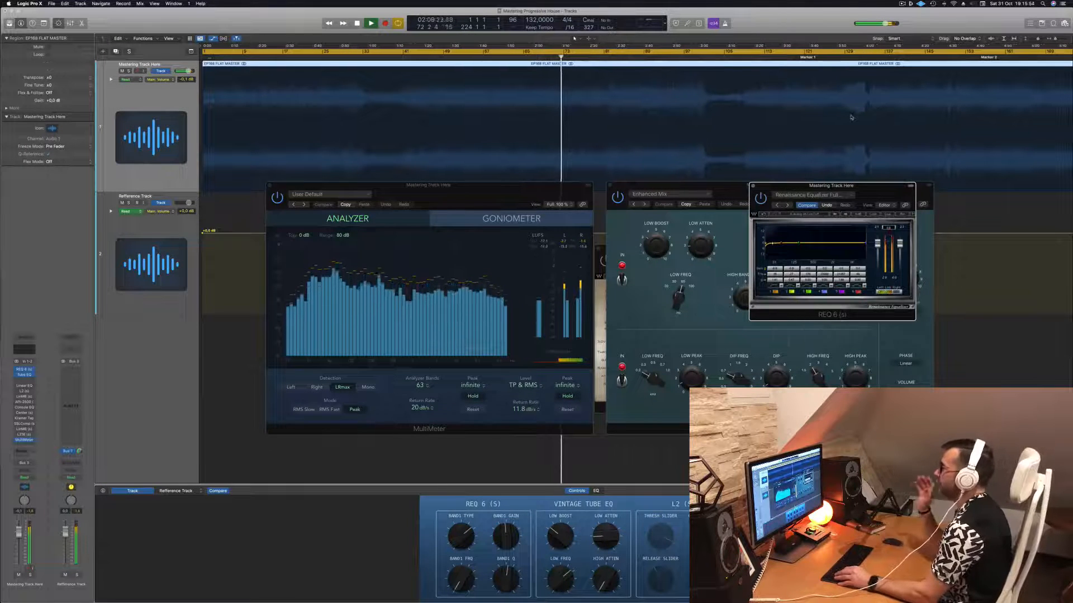
scroll(851, 117, down, 2)
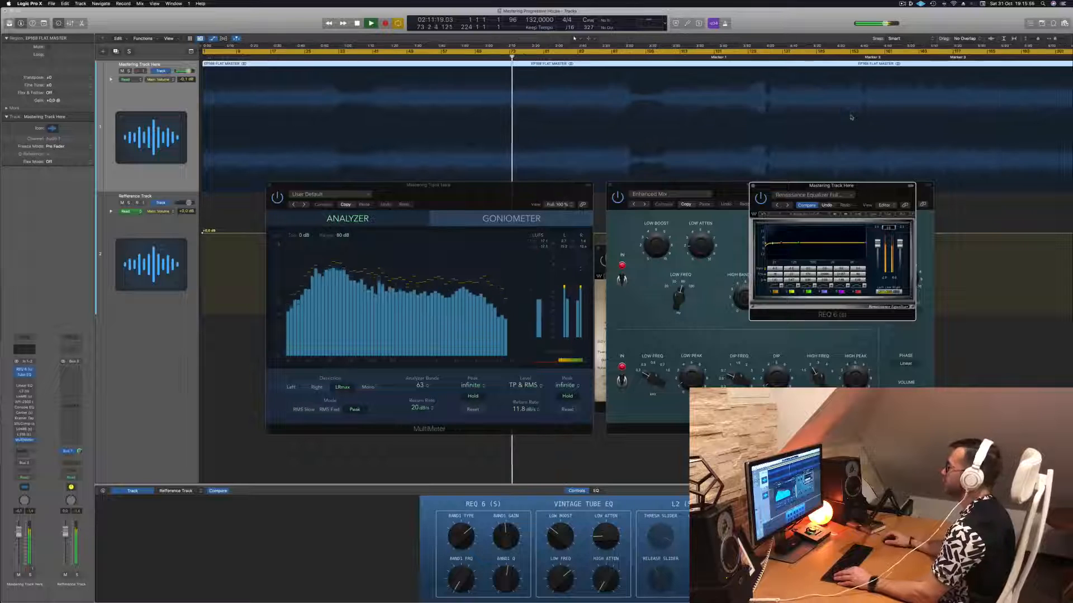
scroll(755, 94, down, 1)
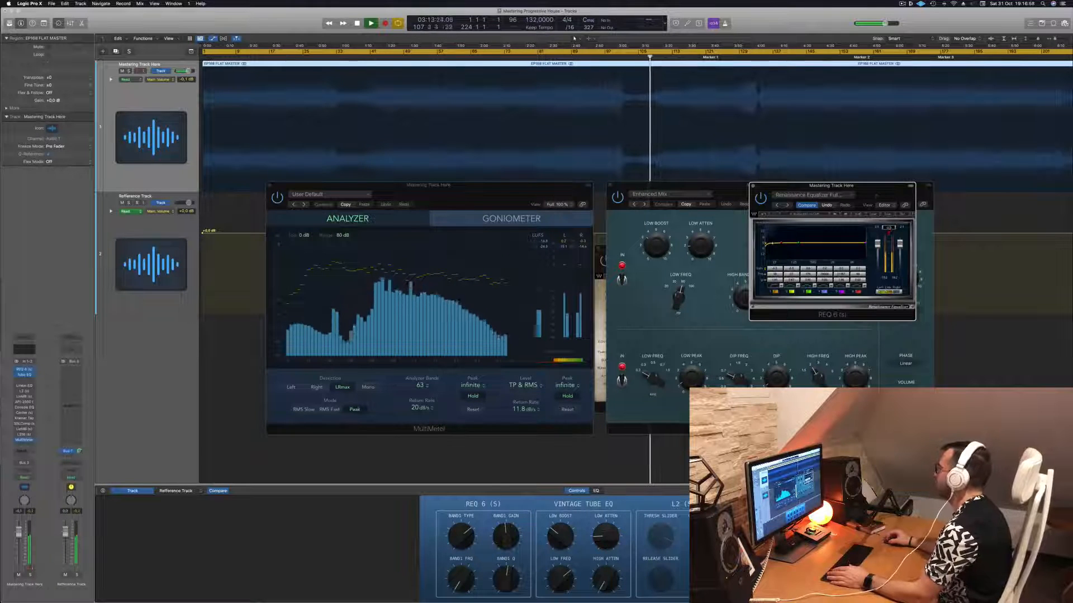
- Skip playback to the sections just before and after Marker 1 to check the spectrum, stopping at about 4:10
drag(870, 190, 897, 194)
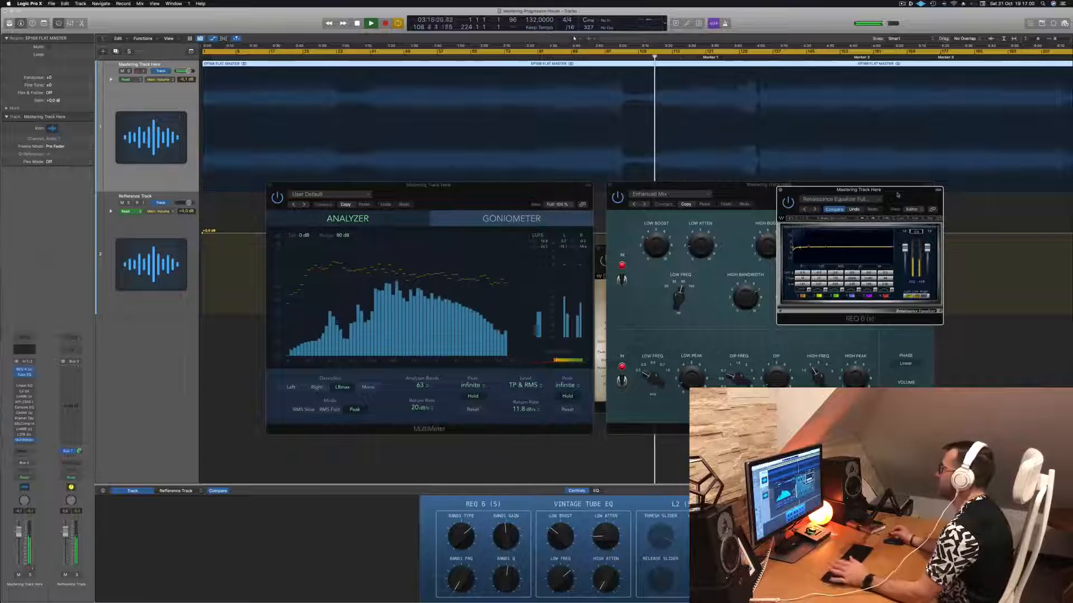
click(690, 58)
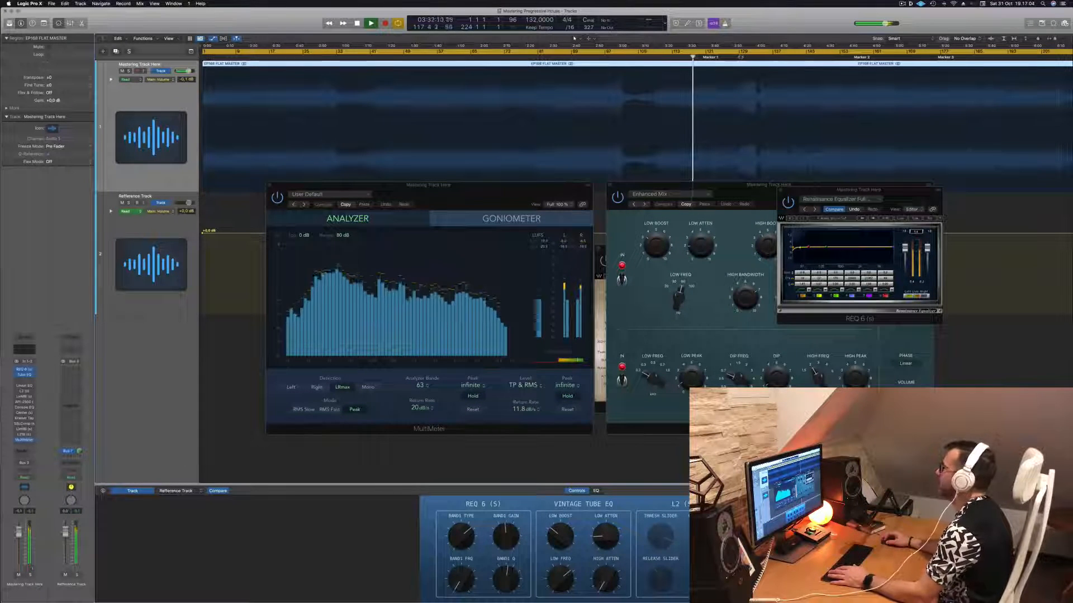
click(741, 57)
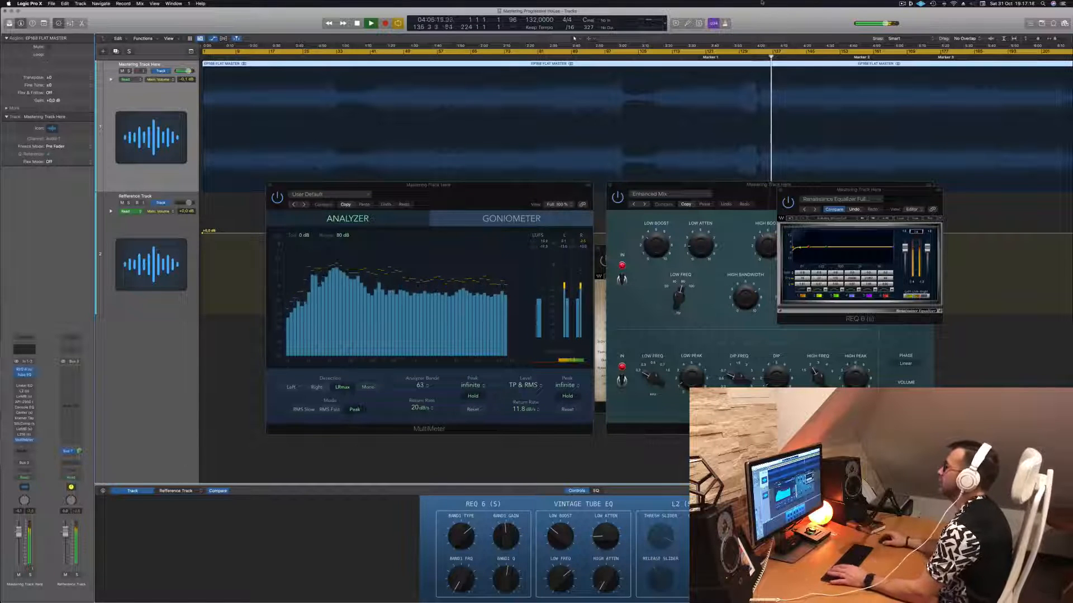
click(464, 194)
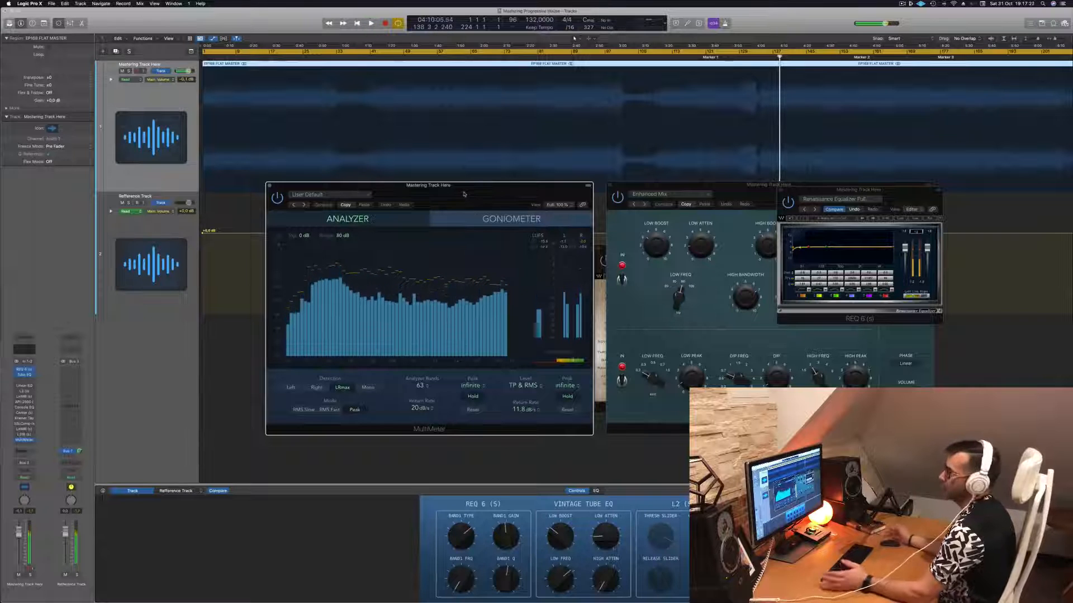
drag(463, 194, 473, 192)
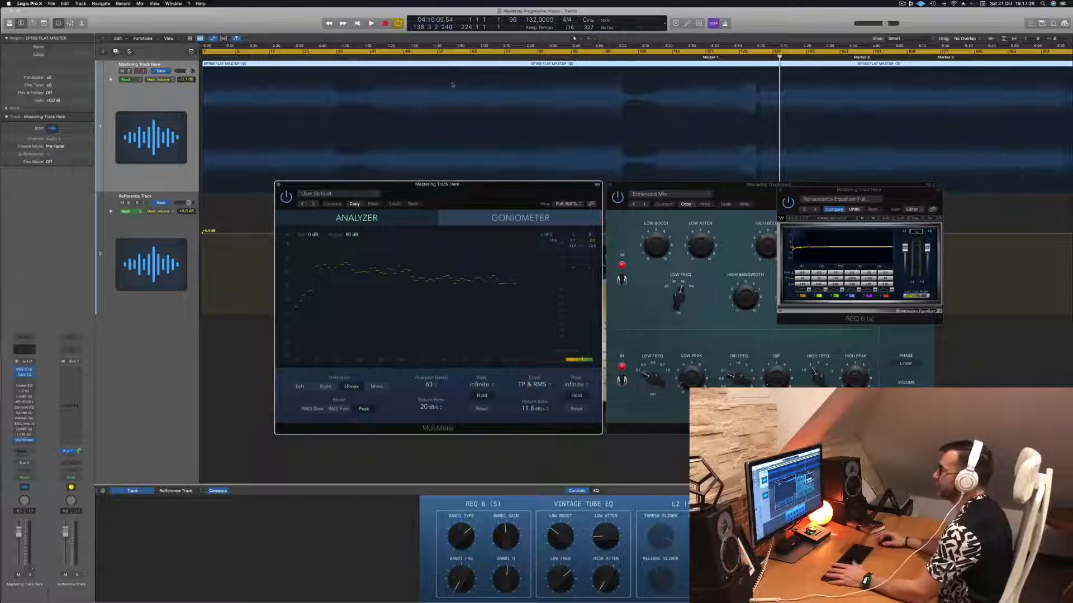
- Return the playhead to the start of the song and play the mastering track from there
key(Return)
key(space)
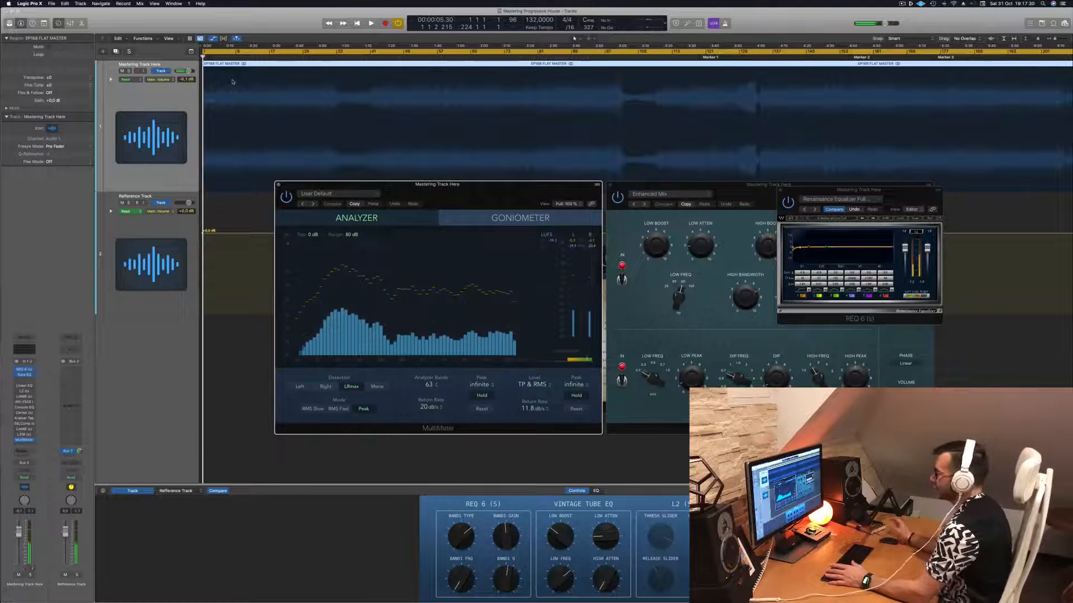
key(space)
click(158, 105)
key(space)
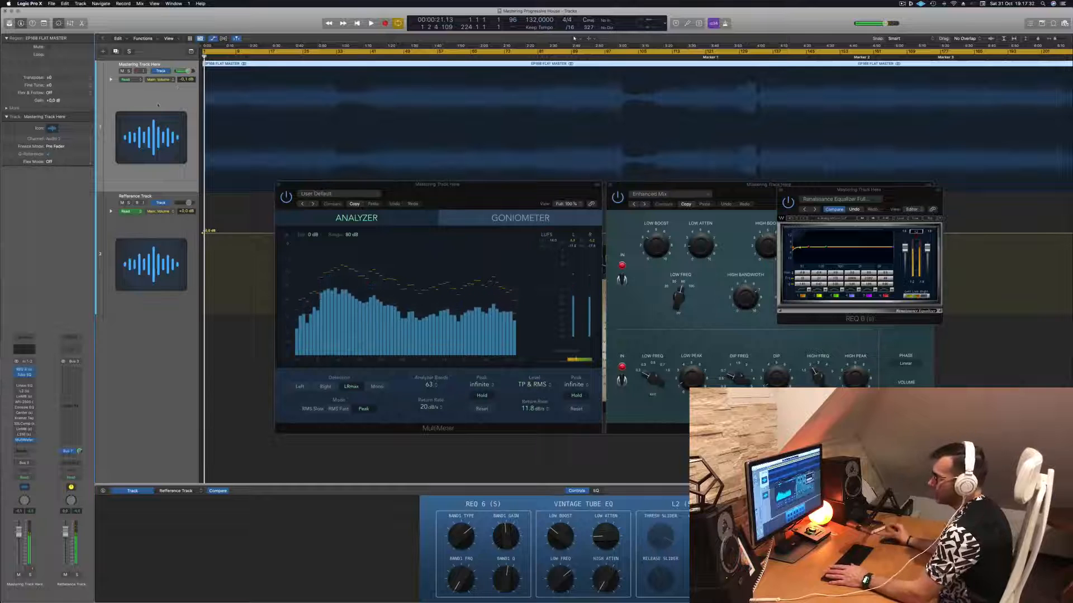
key(space)
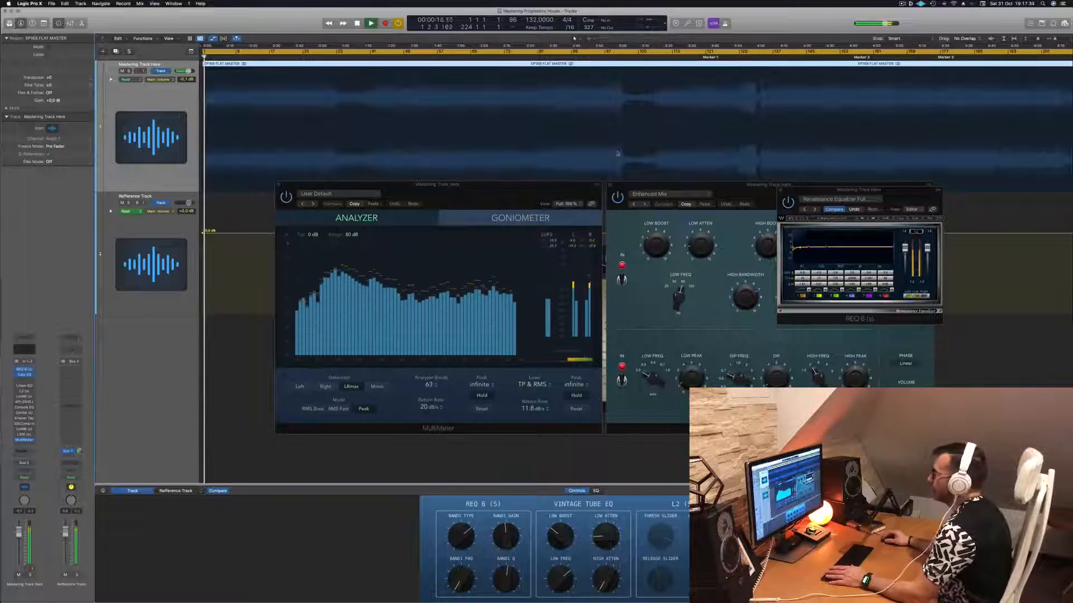
- Move the REQ 6 window off the Vintage Tube EQ and toggle the tube EQ's bypass repeatedly to compare the sound during playback
drag(805, 197, 337, 180)
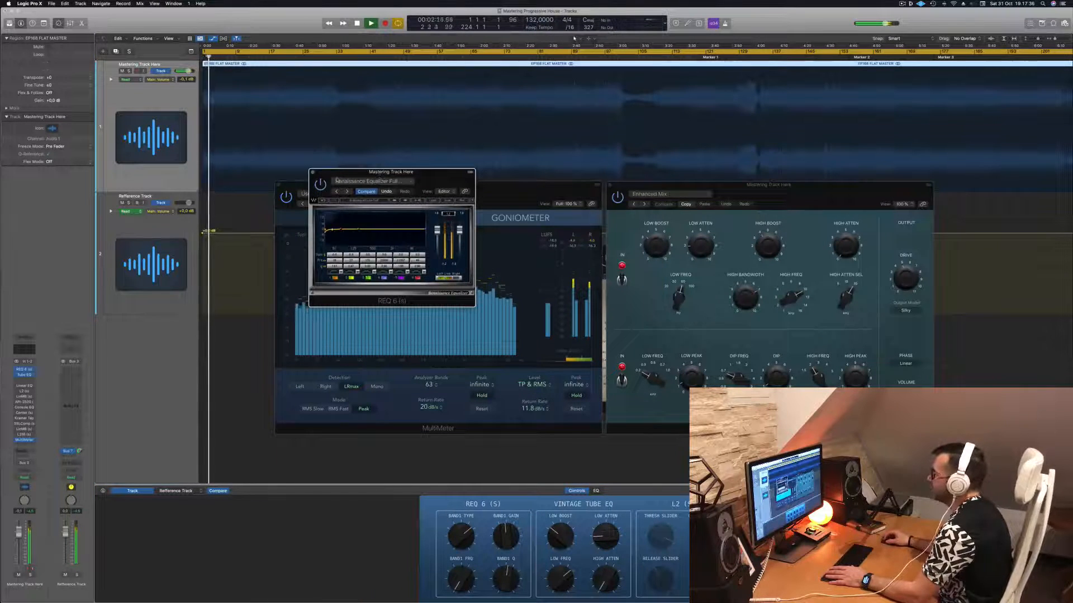
click(617, 197)
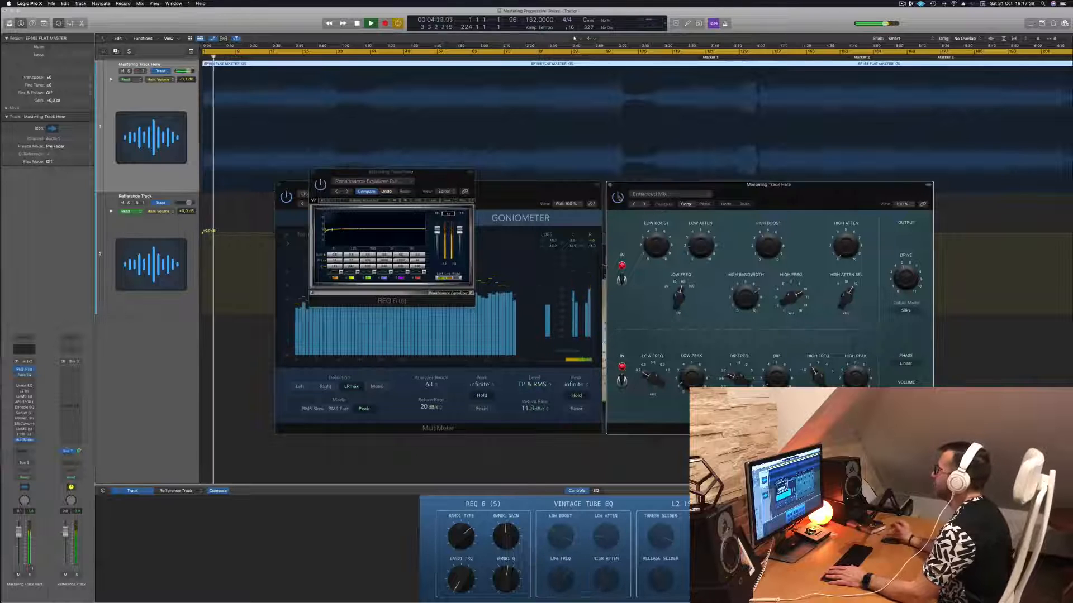
click(617, 197)
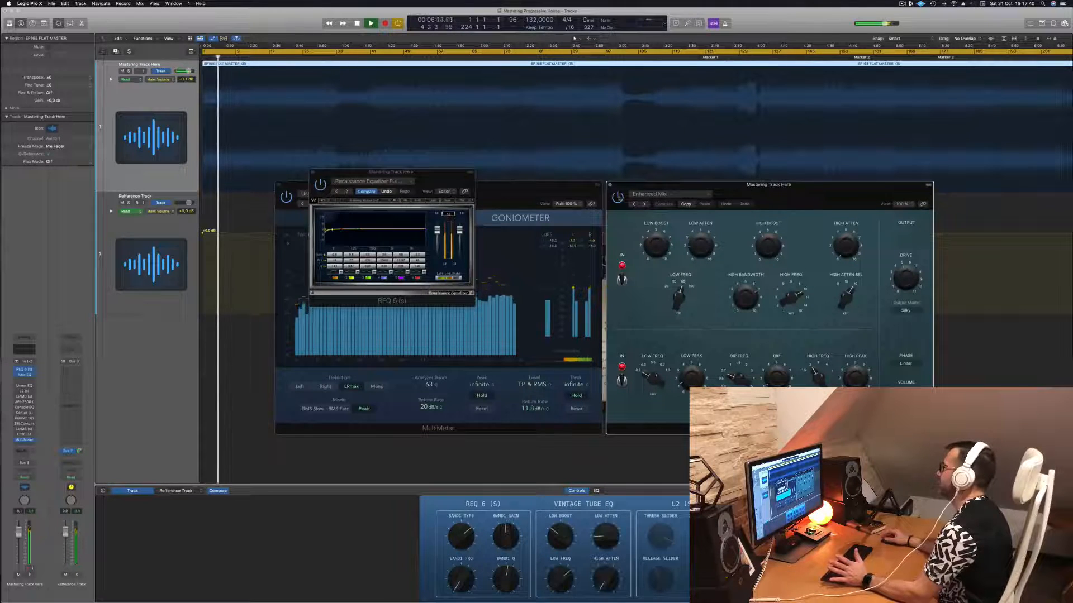
click(618, 196)
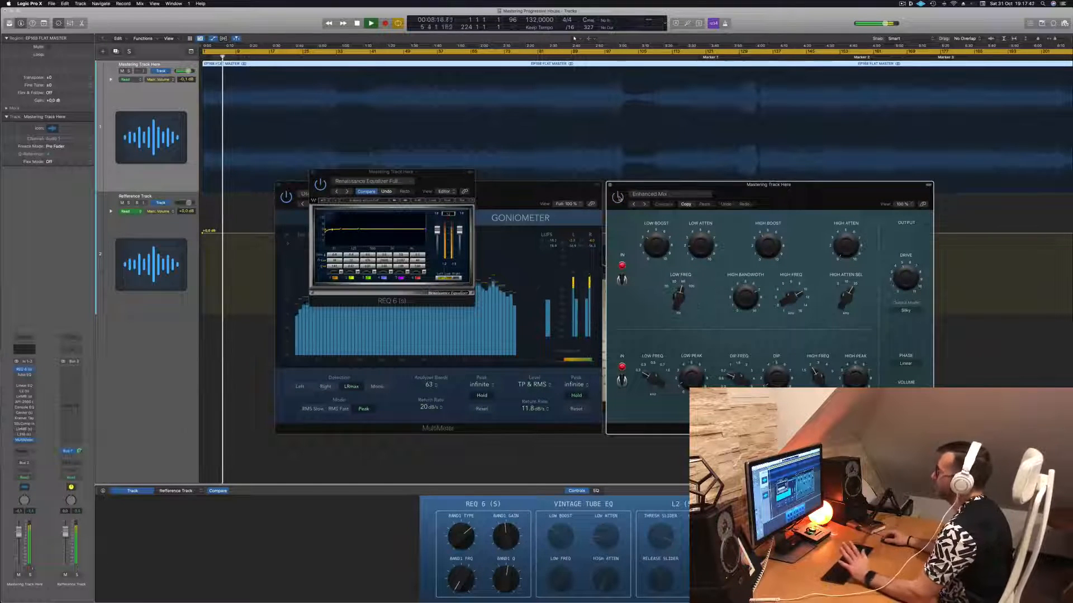
click(618, 197)
drag(778, 199, 787, 202)
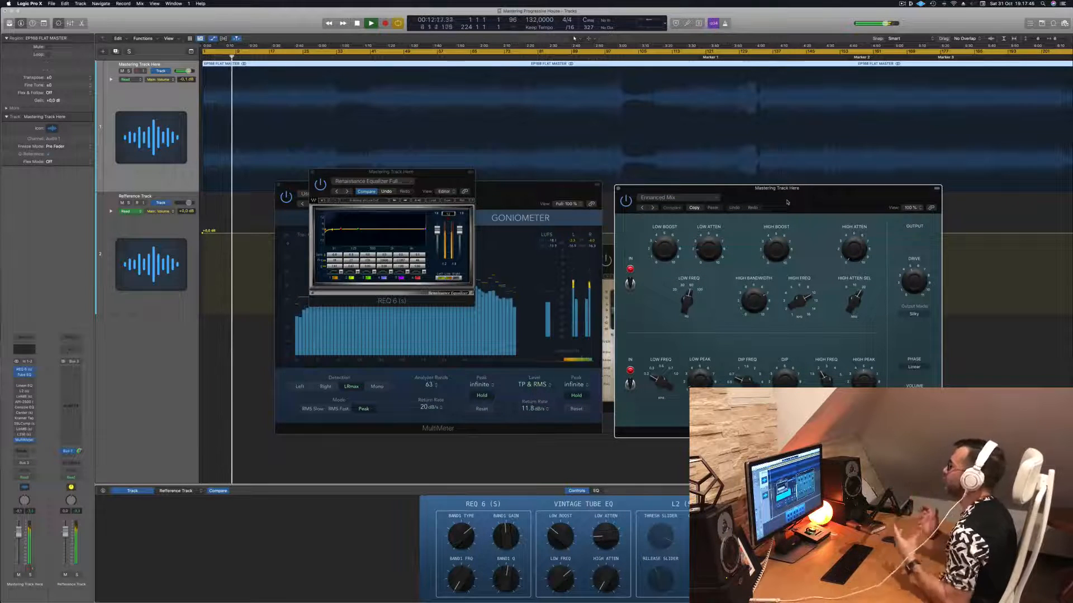
drag(787, 202, 789, 204)
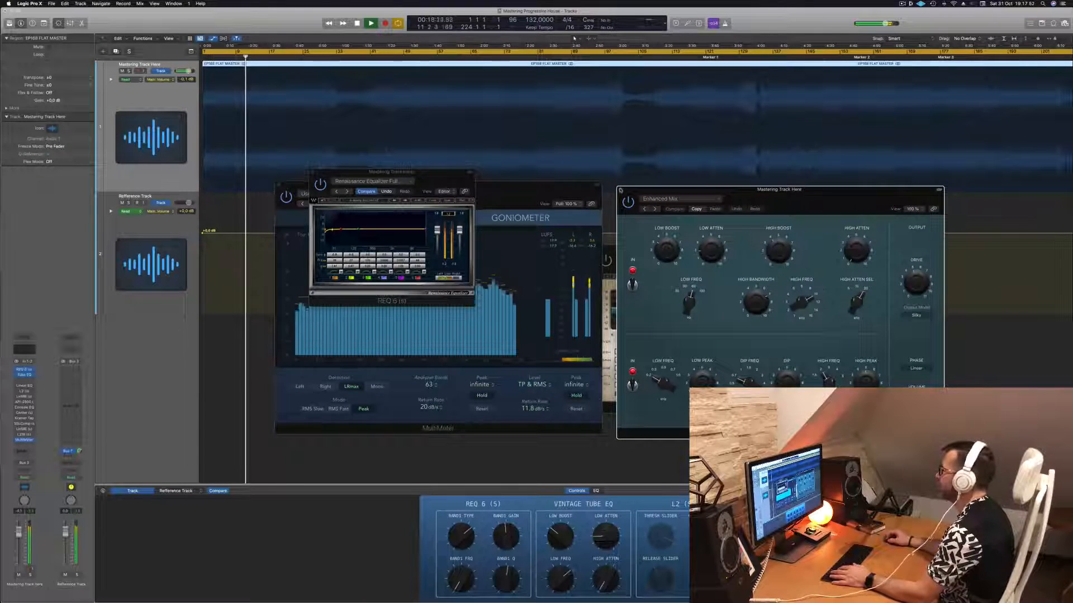
- Close the Vintage Tube EQ window and swap the sides of the MultiMeter and REQ 6 windows
click(620, 190)
drag(420, 172, 815, 182)
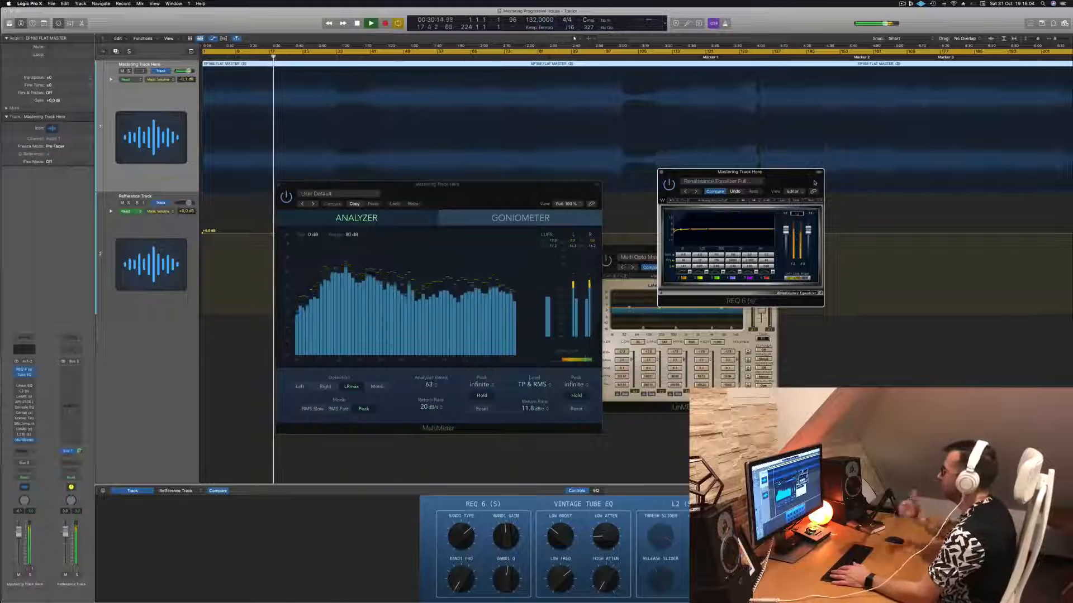
click(142, 101)
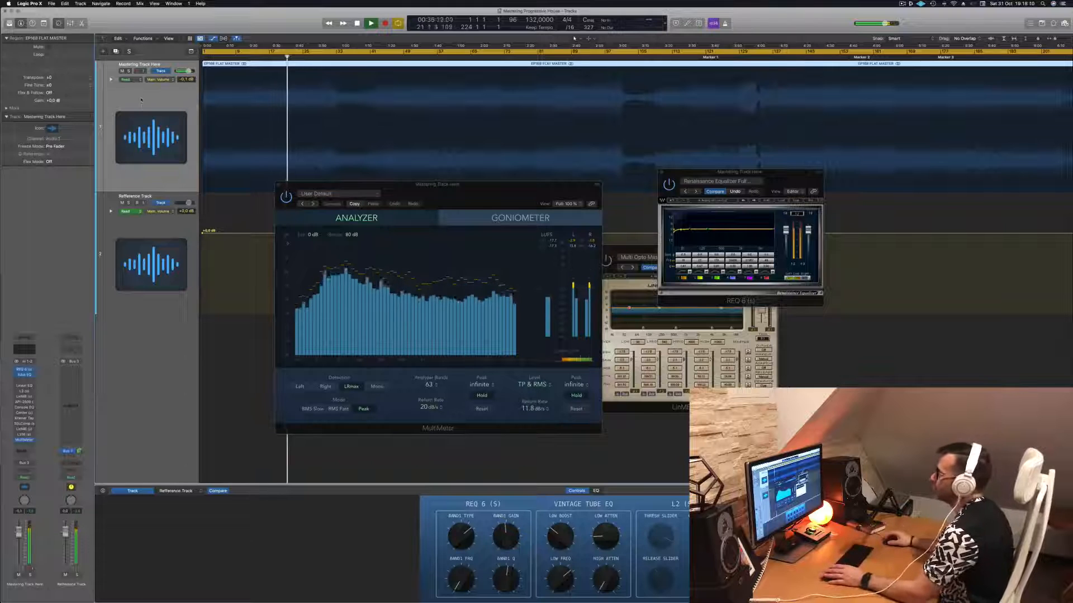
drag(478, 194, 949, 185)
drag(785, 181, 475, 188)
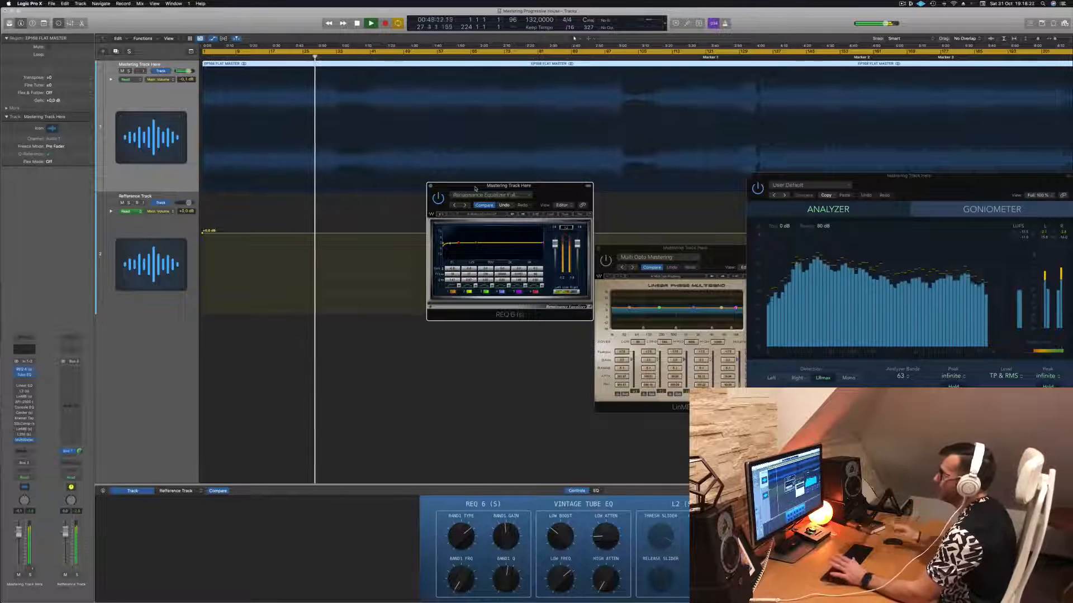
- Stop playback, move the start of the cycle range to bar 49, and play the mastering track from there
click(161, 95)
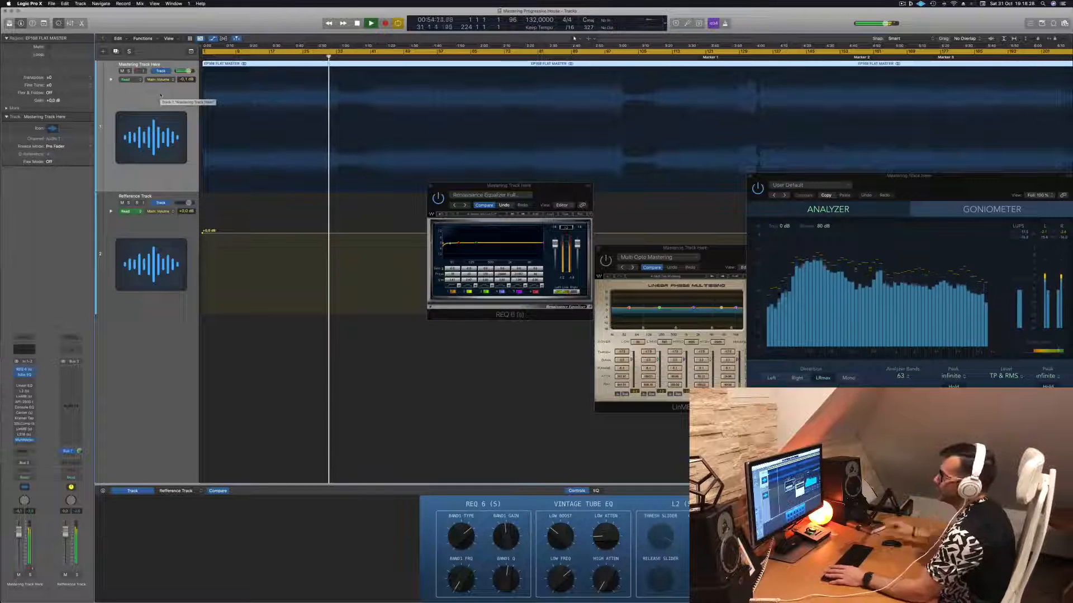
key(space)
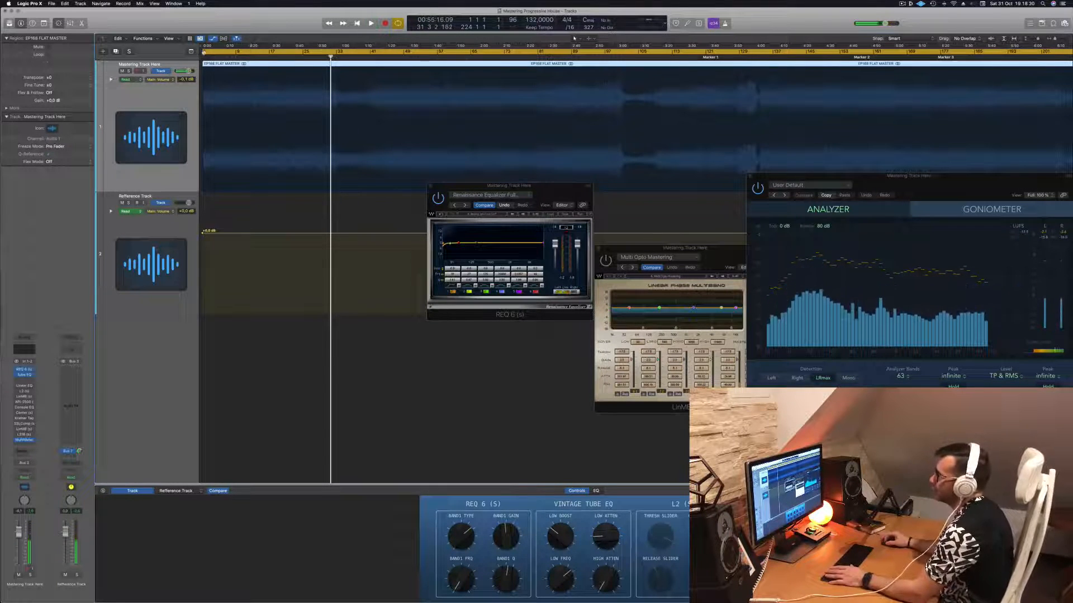
drag(202, 51, 396, 52)
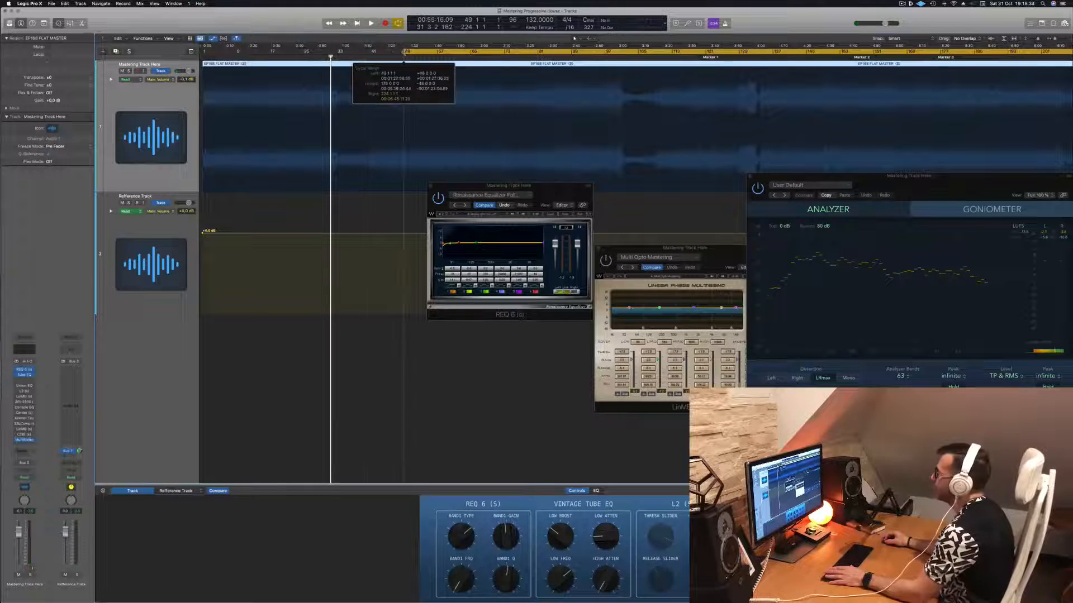
key(space)
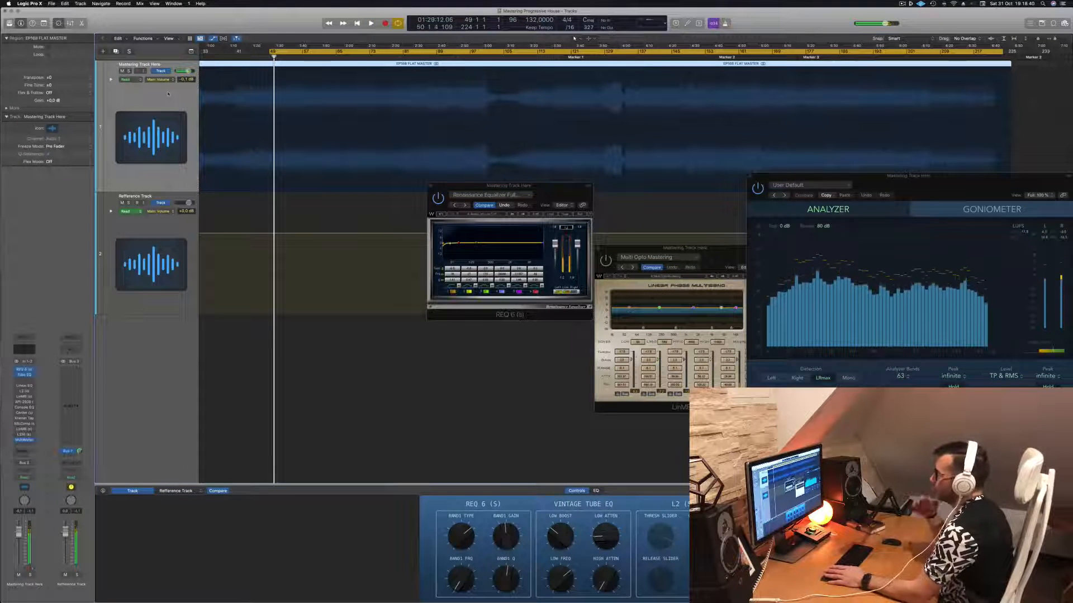
key(space)
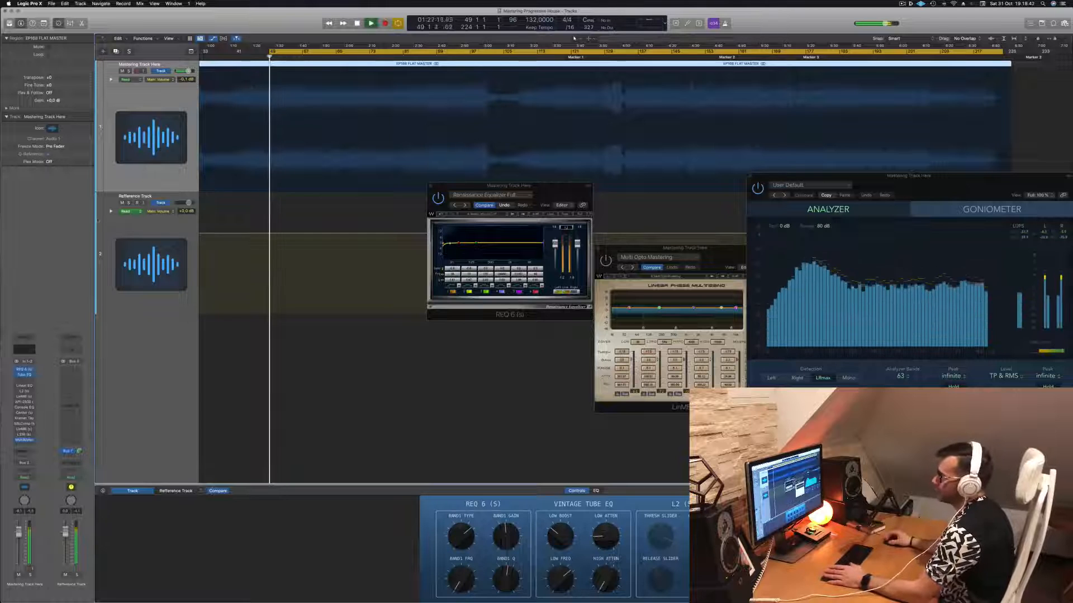
- Activate and open the L2 Ultramaximizer on the mastering track, place its window above the REQ 6, and resume playback
click(23, 392)
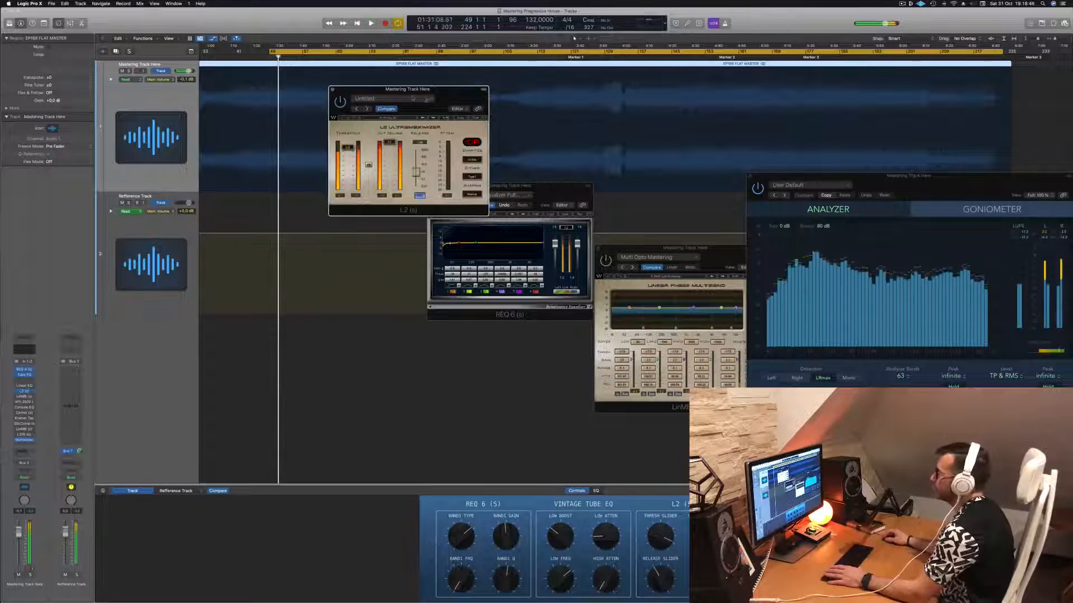
key(space)
drag(408, 90, 455, 129)
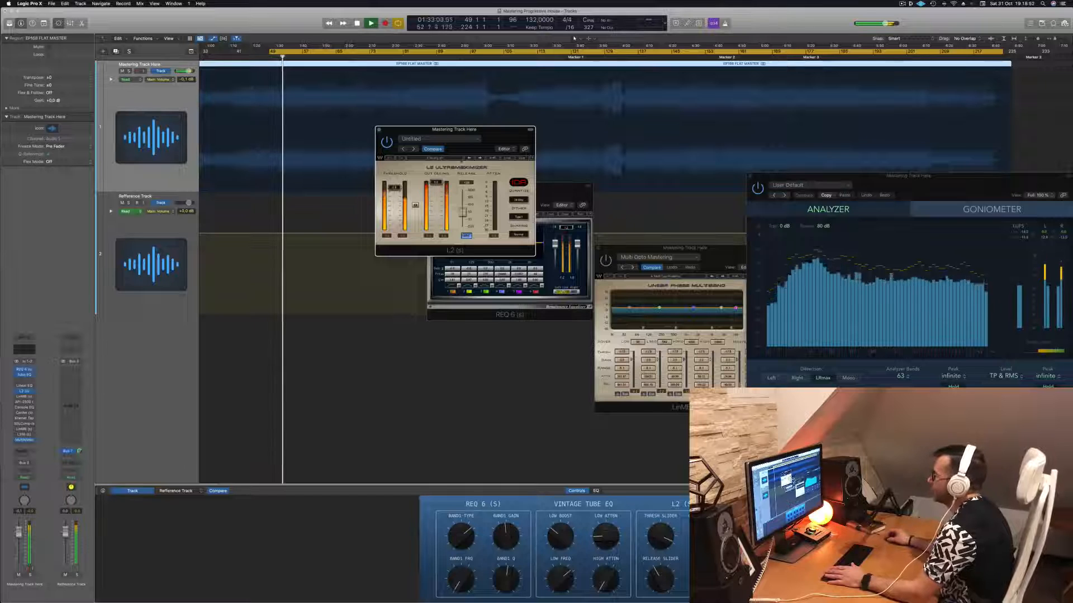
- Play sections around the breakdown and the following drop to judge the L2 Ultramaximizer, moving its window off the REQ 6
click(482, 56)
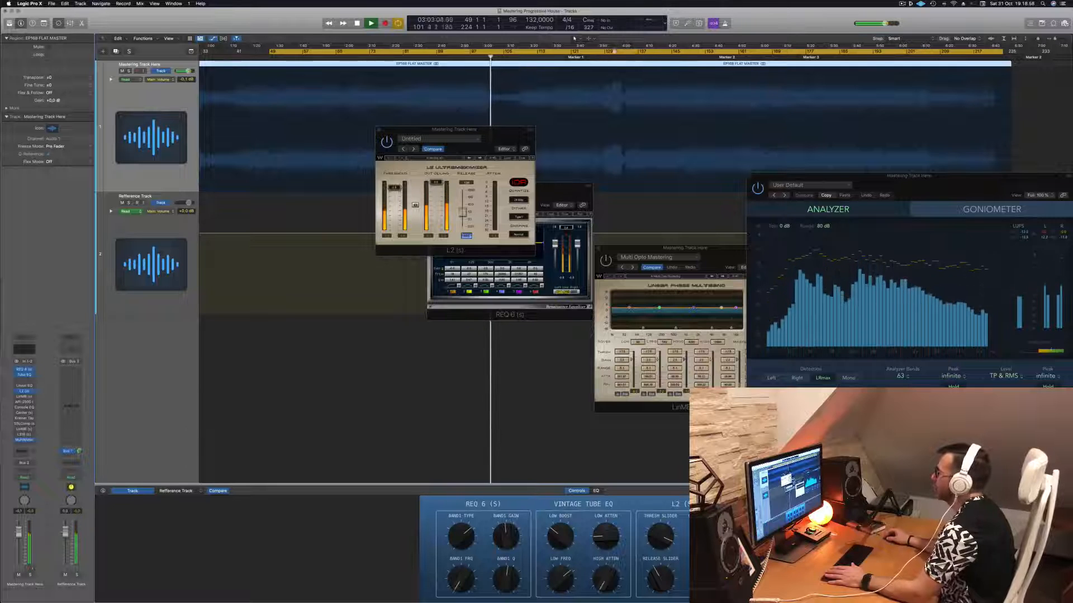
click(619, 57)
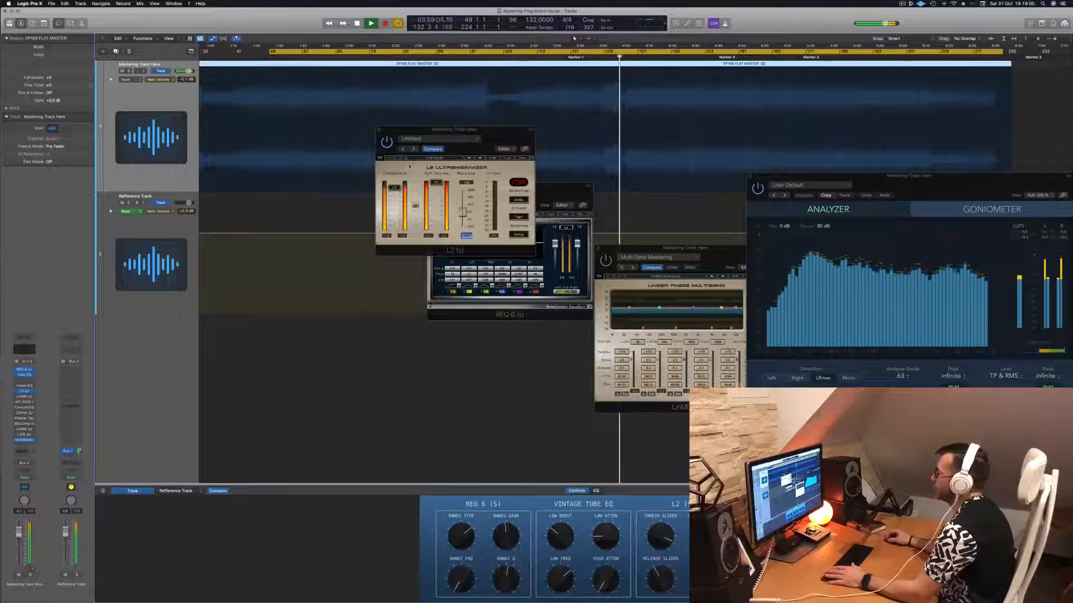
click(394, 188)
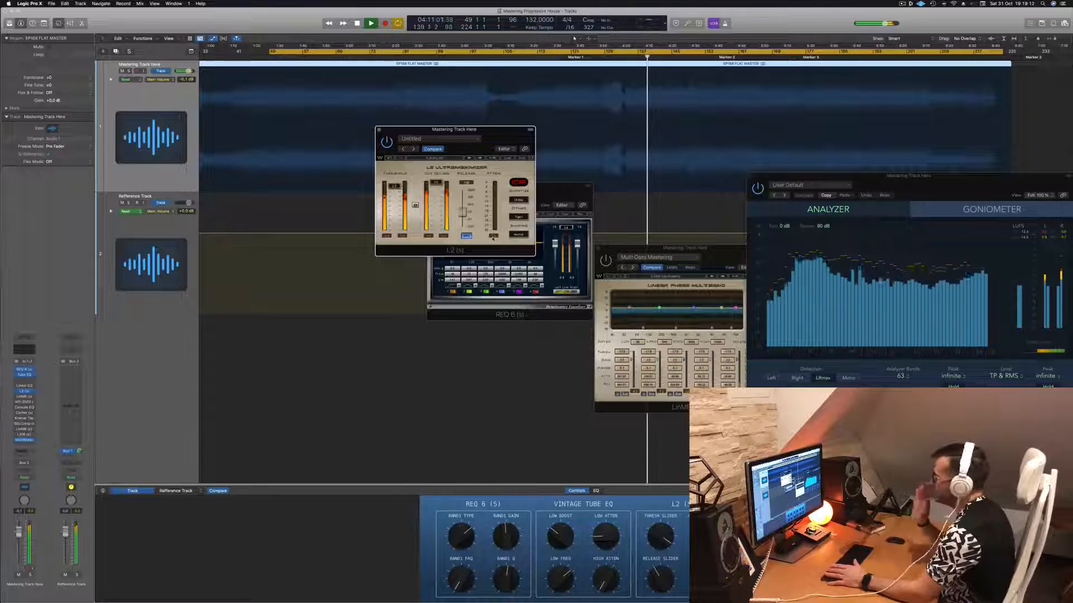
click(478, 57)
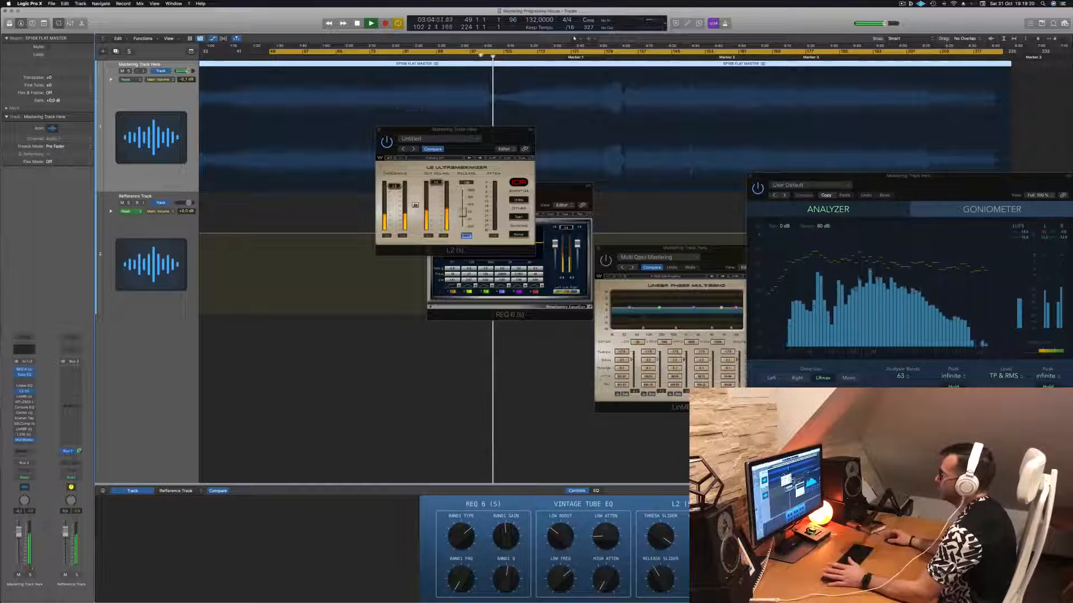
drag(496, 130, 656, 161)
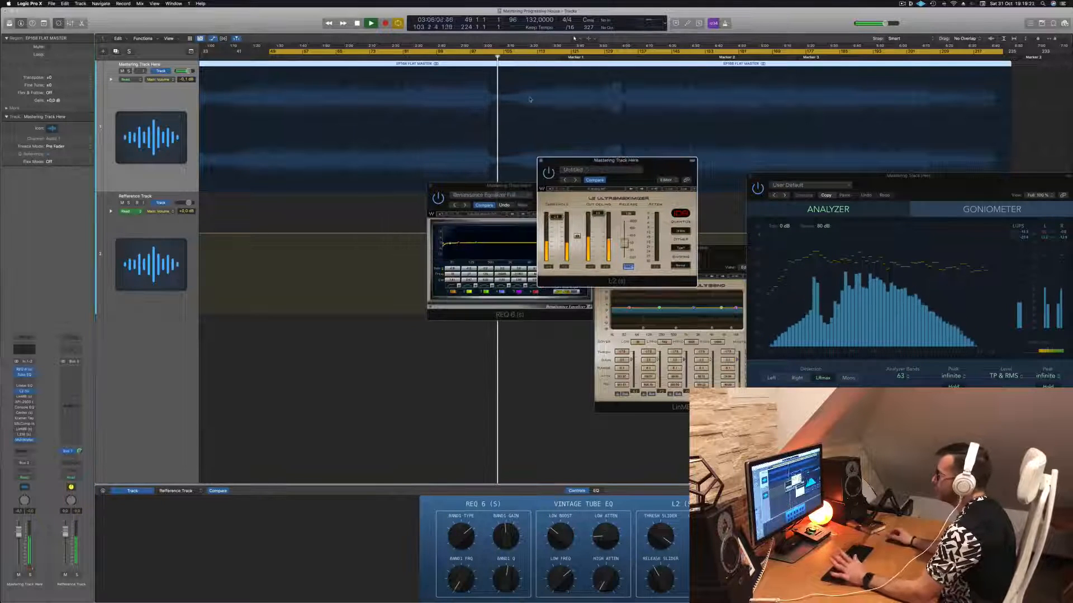
click(462, 57)
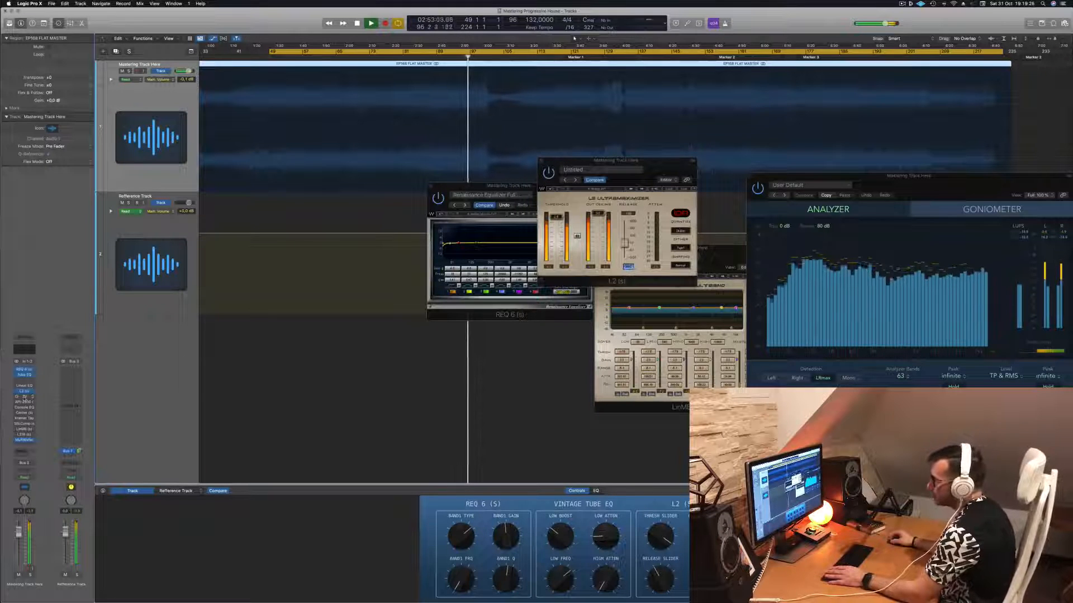
- Activate and open the LinMB multiband on the mastering track, place its window above the REQ 6, and restart playback from bar 49
click(24, 397)
drag(469, 99, 447, 115)
key(space)
key(space)
key(space)
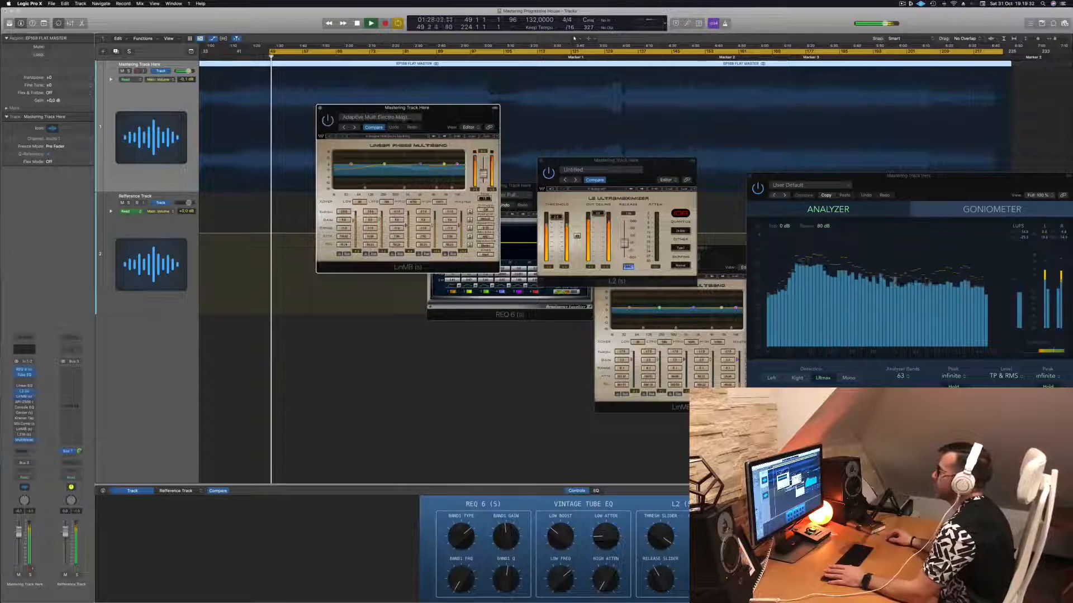
key(space)
key(space)
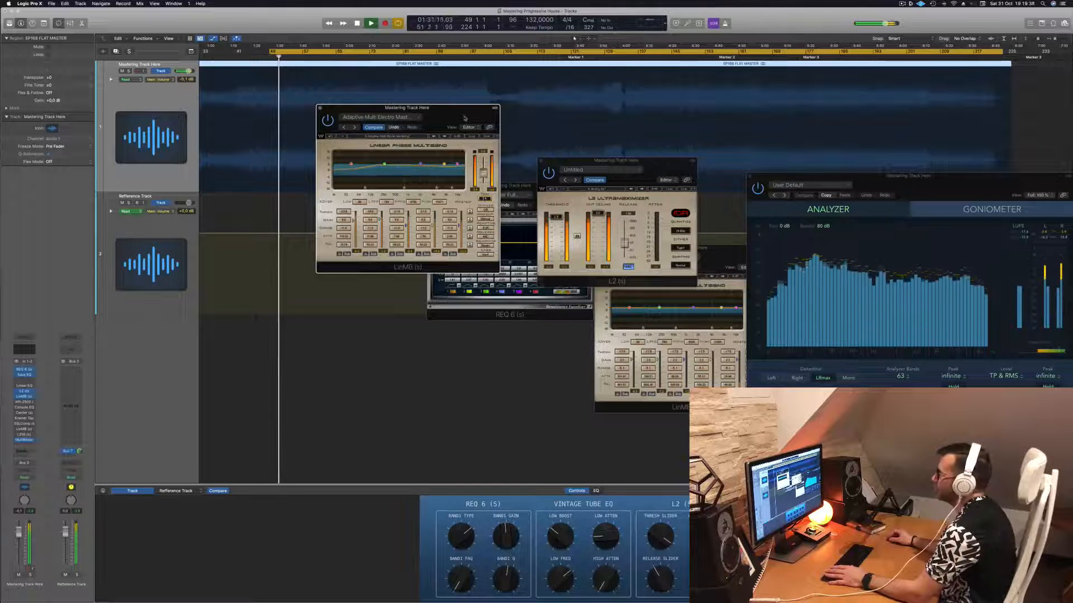
- Audition the LinMB multiband from the start of the cycle range, repositioning its window beside the L2 Ultramaximizer
drag(465, 118, 471, 120)
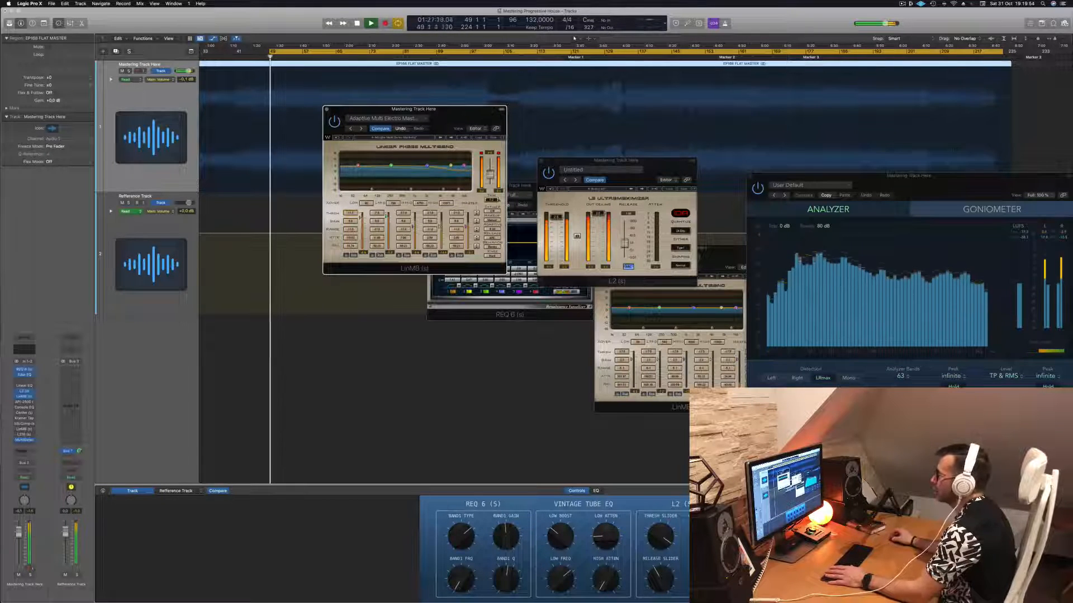
drag(466, 122, 496, 128)
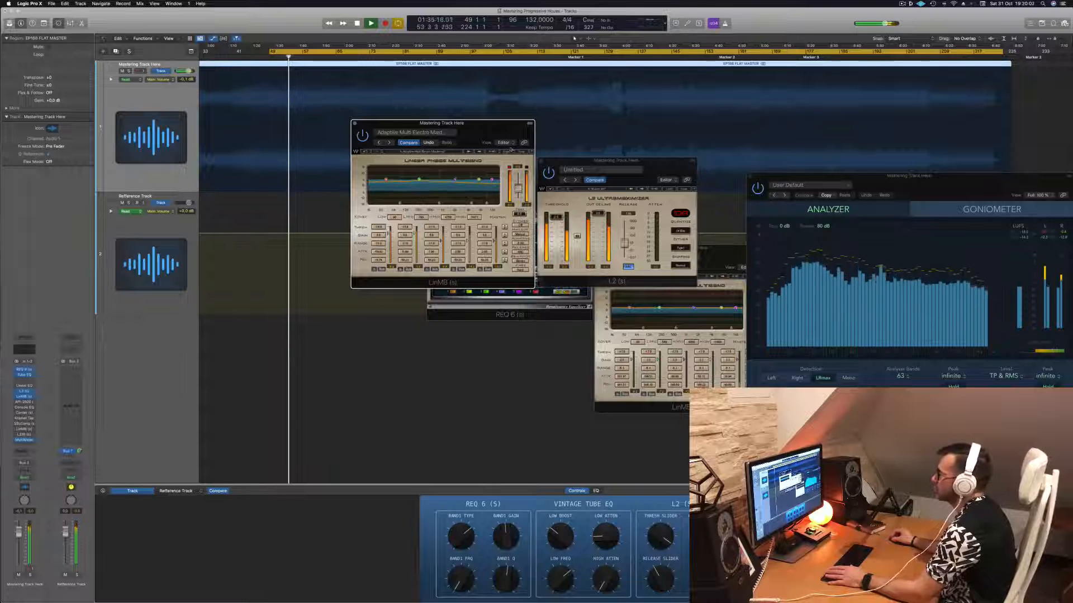
drag(509, 132, 574, 162)
key(space)
key(space)
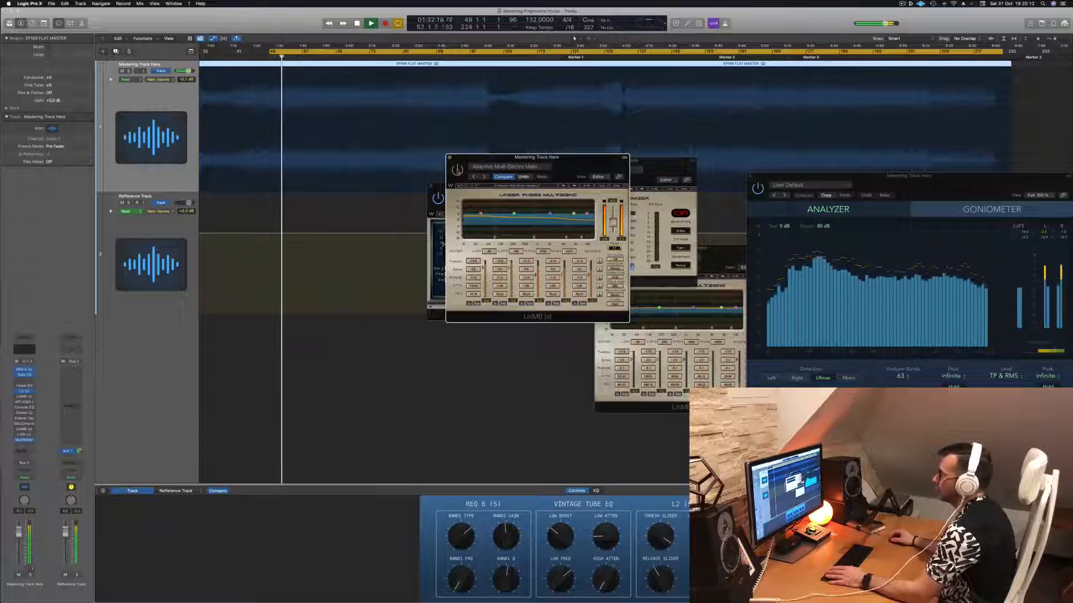
drag(596, 163, 518, 168)
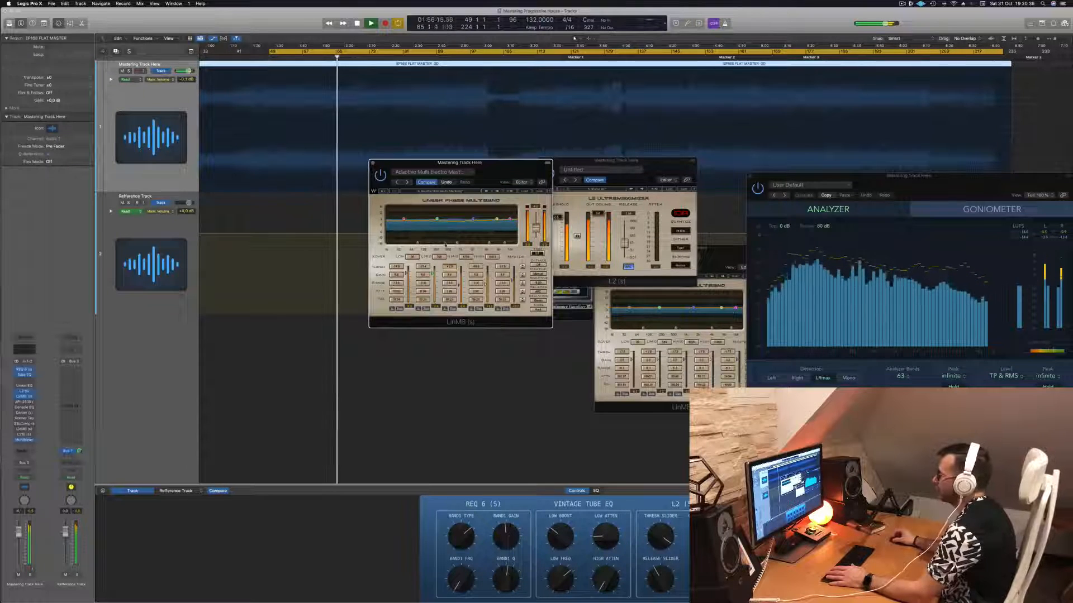
drag(511, 168, 464, 198)
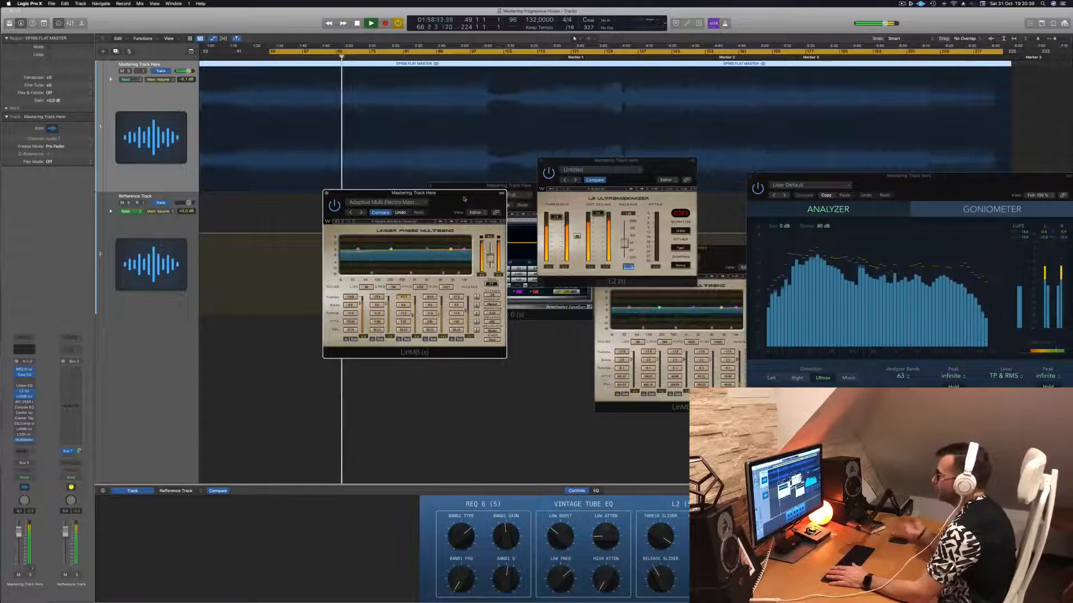
- Set the cycle range to bars 81 to 103 and spread out the LinMB, L2 and MultiMeter windows
drag(404, 51, 495, 58)
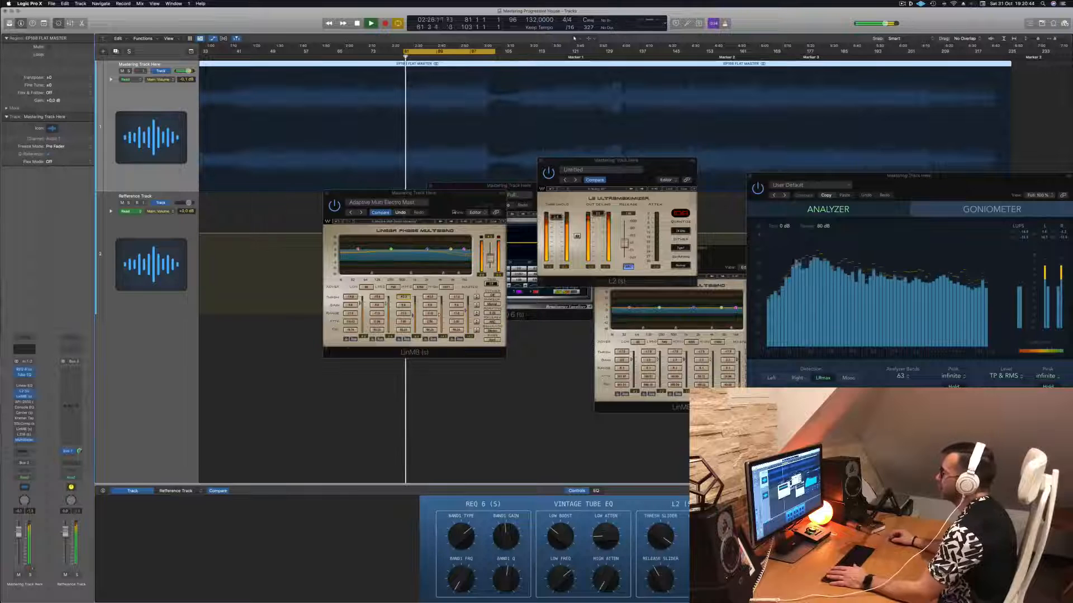
drag(453, 196, 459, 244)
drag(659, 167, 688, 131)
drag(996, 181, 972, 179)
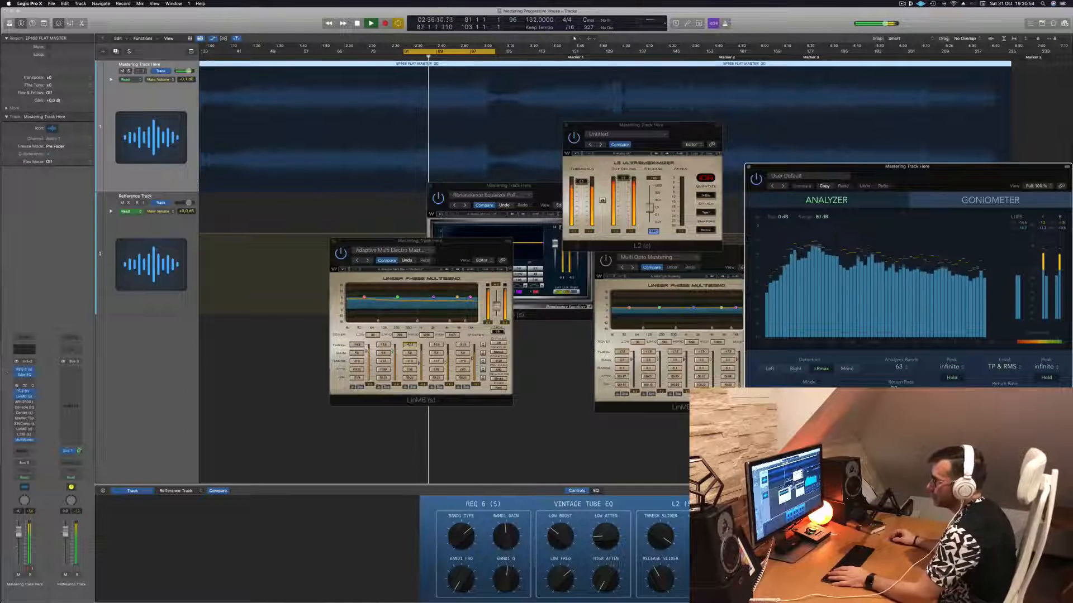
- Activate and open the Linear Phase EQ on the mastering track and set its high shelf to 9000 Hz at +3.5 dB
click(24, 386)
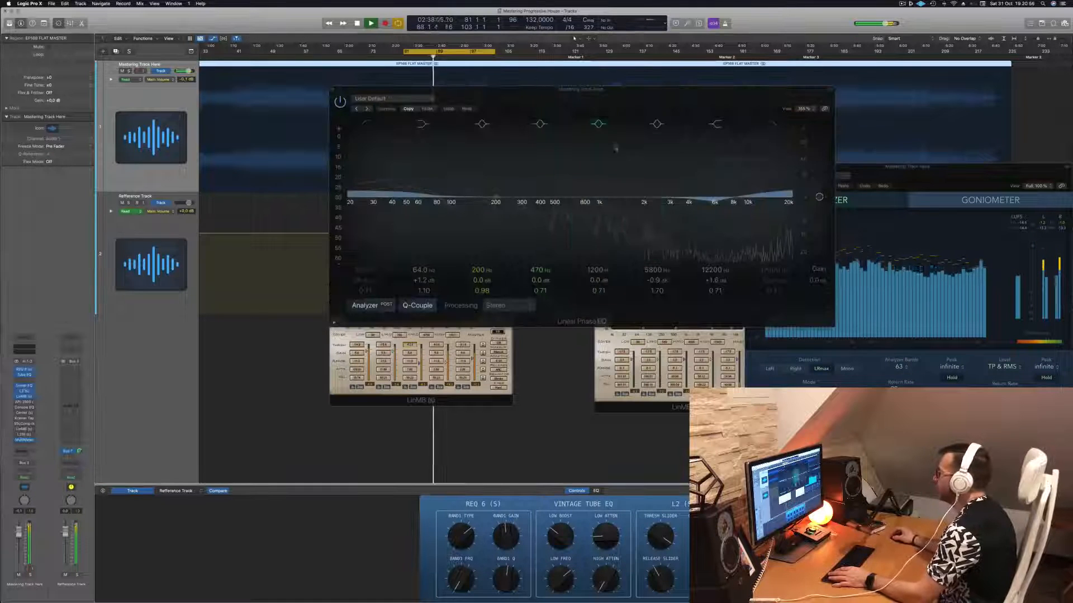
mouse_move(709, 266)
mouse_down()
mouse_move(710, 286)
mouse_move(711, 268)
mouse_up()
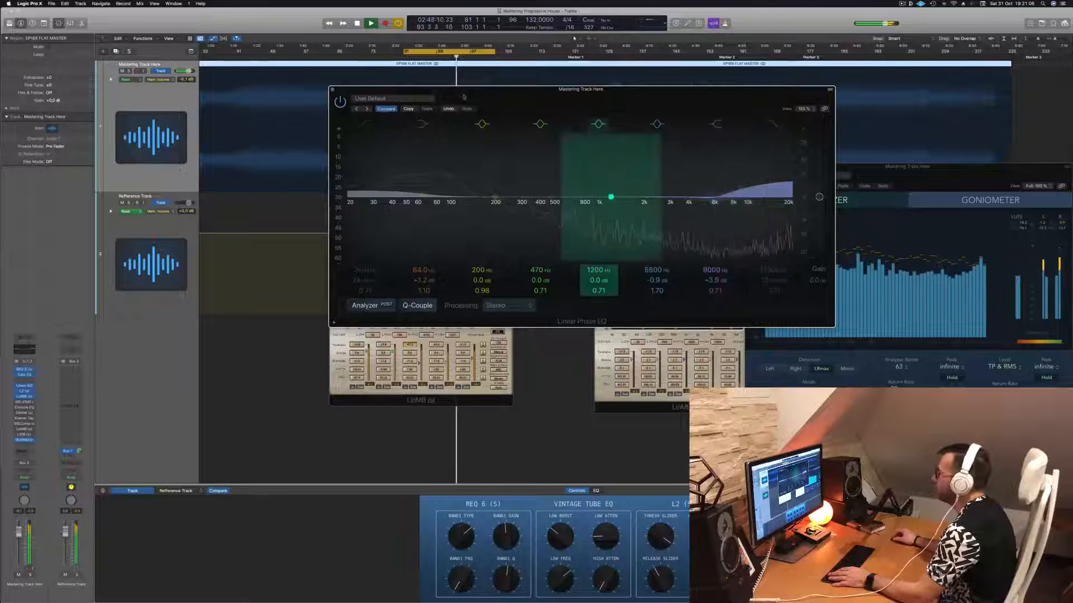
- Toggle the Linear Phase EQ's bypass to compare the sound, move its window aside, and close it
click(340, 101)
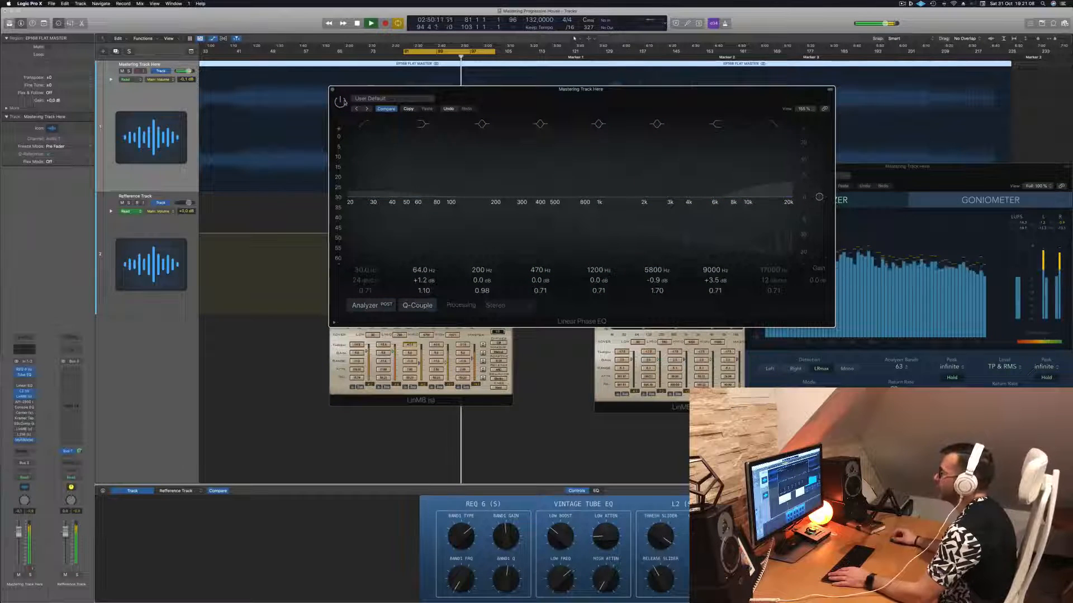
click(342, 101)
drag(599, 99, 640, 165)
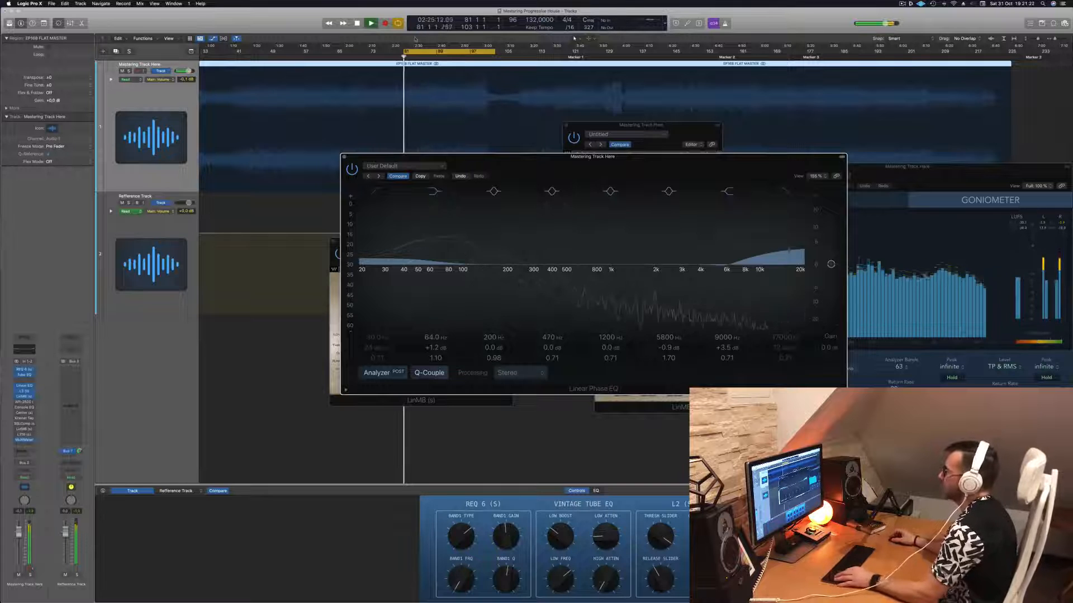
drag(559, 156, 498, 130)
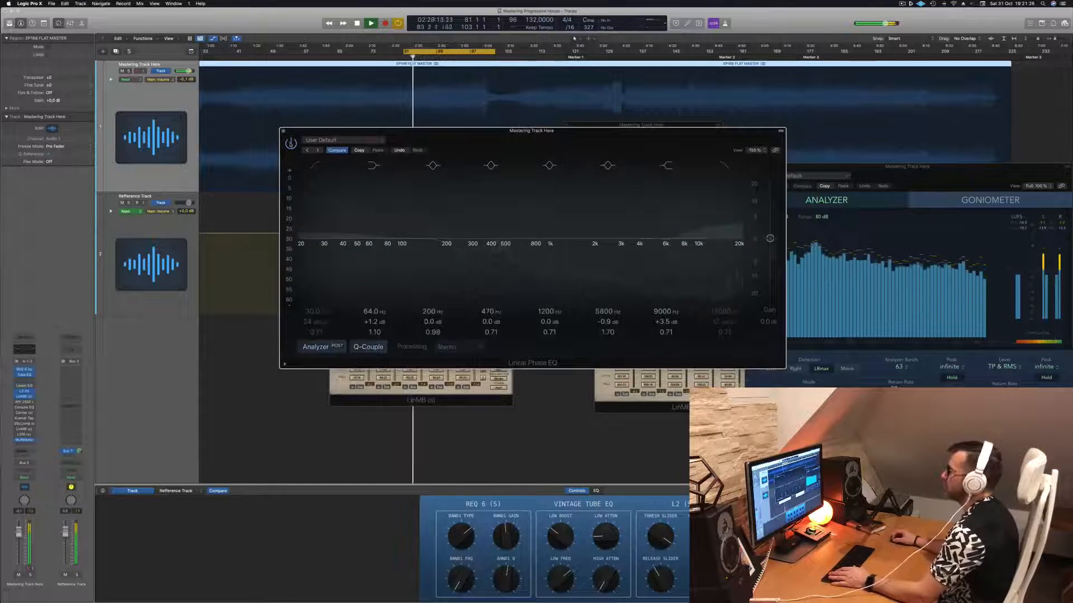
click(283, 132)
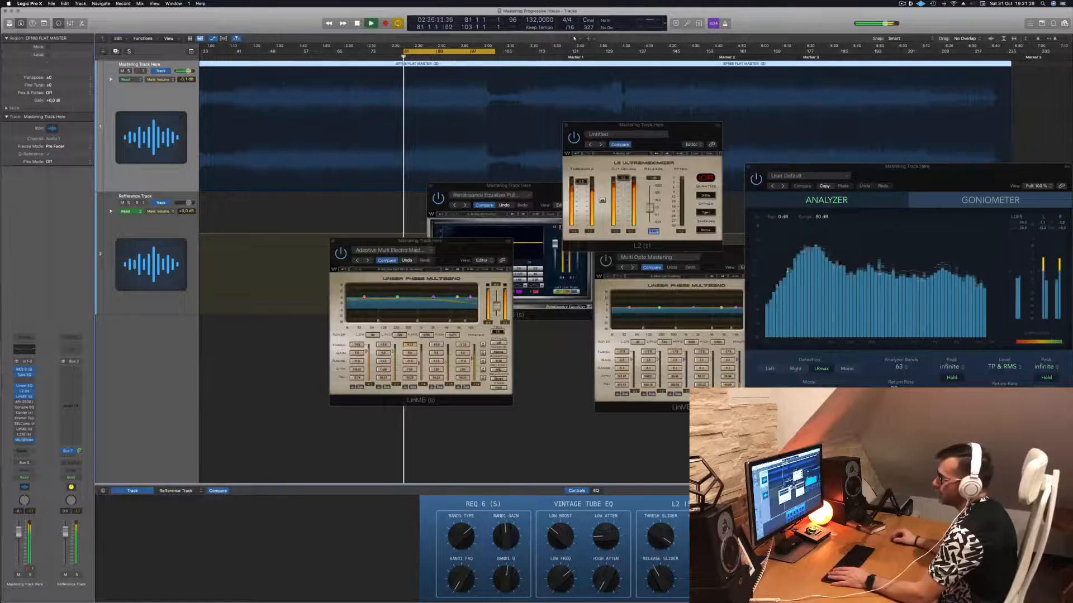
- Revisit the LinMB and L2 plug-ins in the mastering chain, closing and reopening the L2 window
click(24, 395)
click(24, 395)
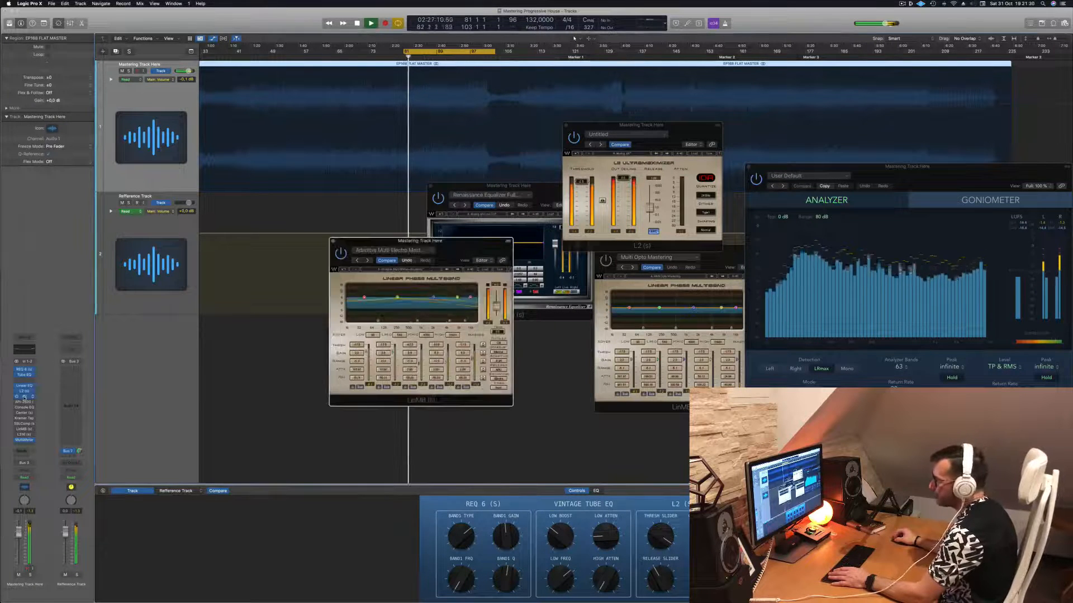
click(24, 391)
click(24, 391)
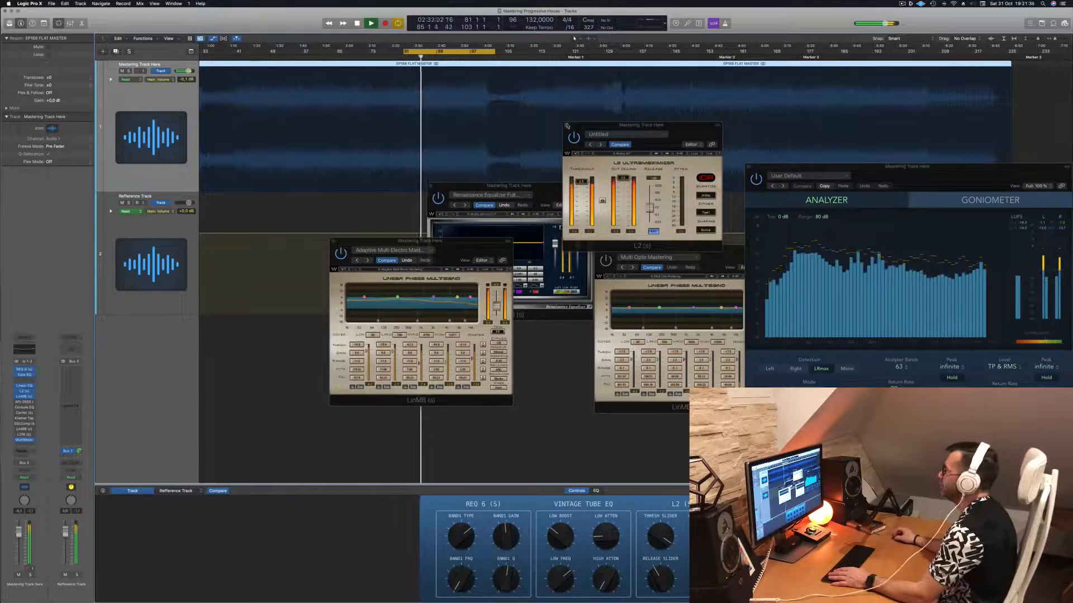
click(566, 126)
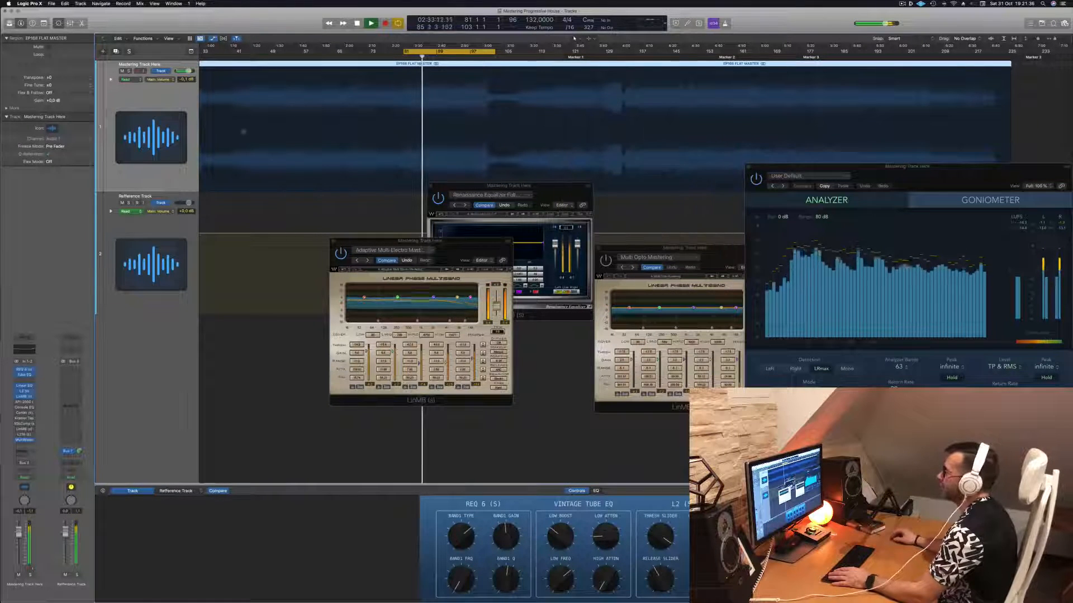
click(24, 391)
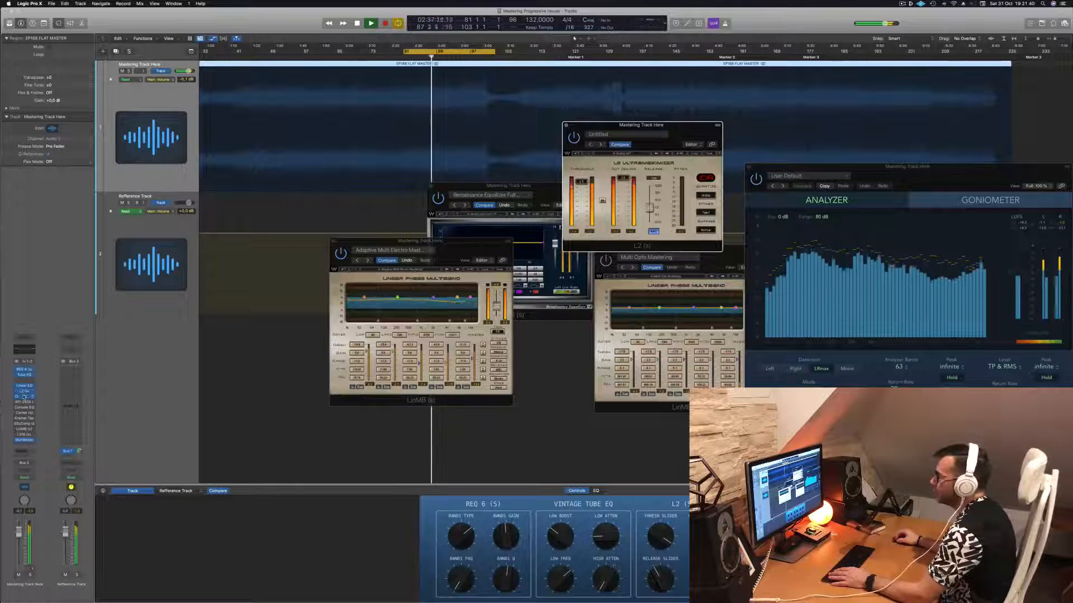
- Reopen the Linear Phase EQ, switch its 64 Hz low shelf off and on to compare the bass, and close it
click(24, 387)
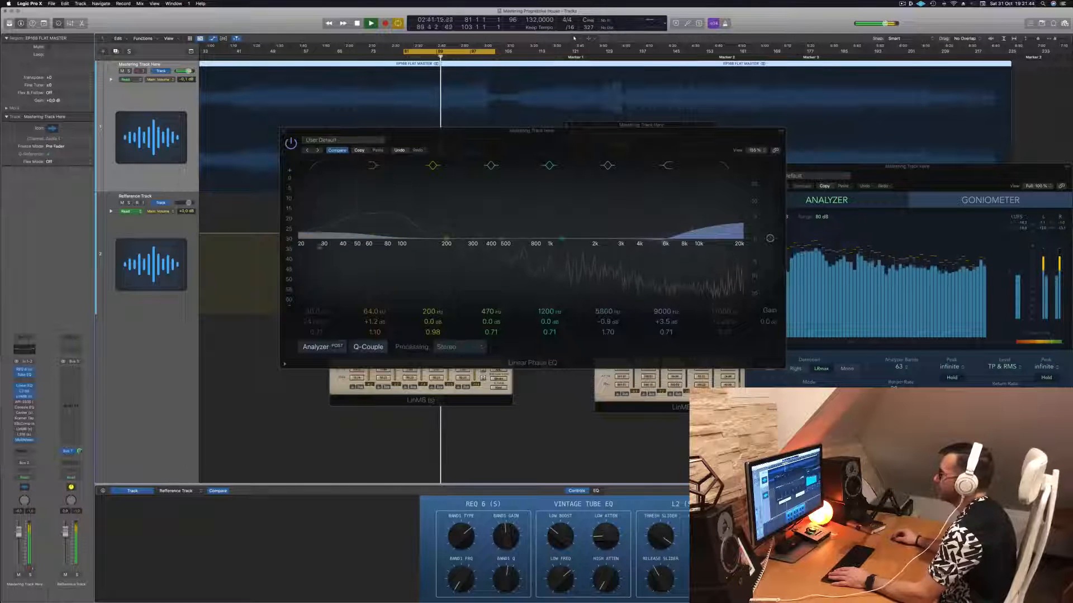
click(373, 166)
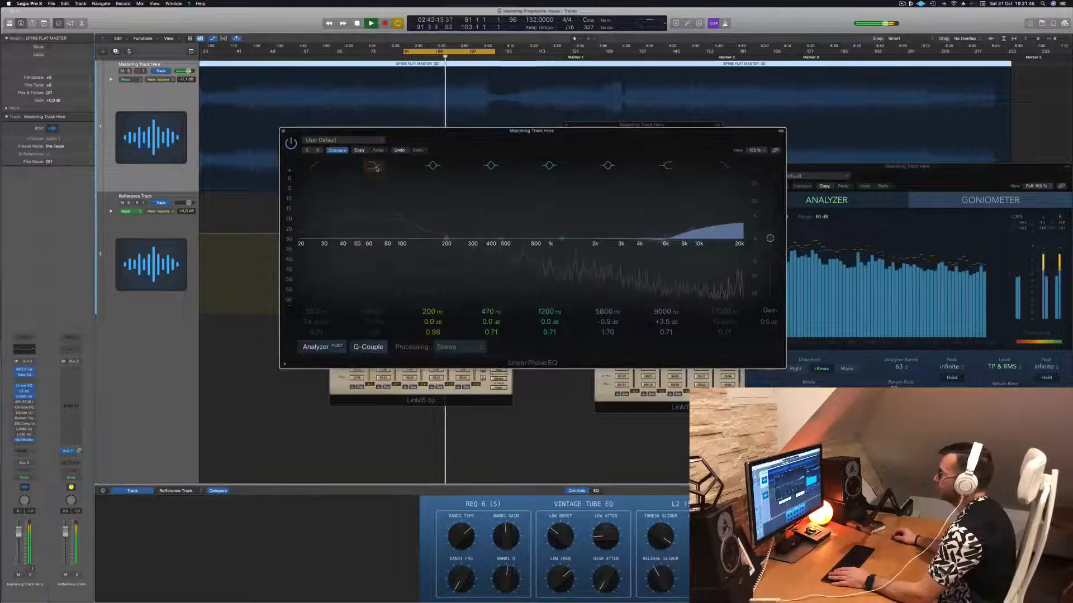
click(376, 168)
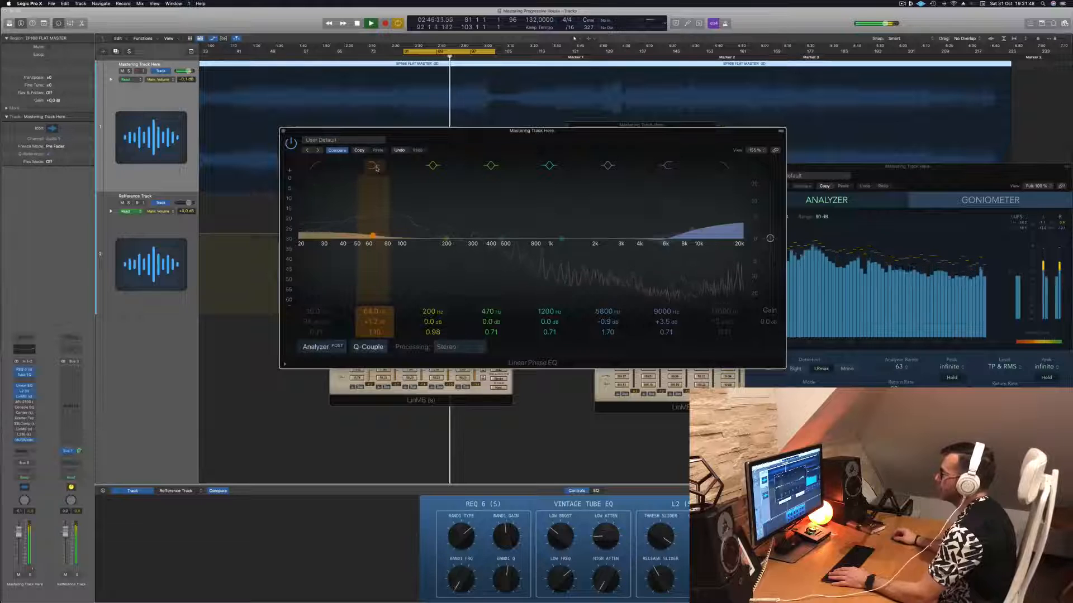
click(283, 131)
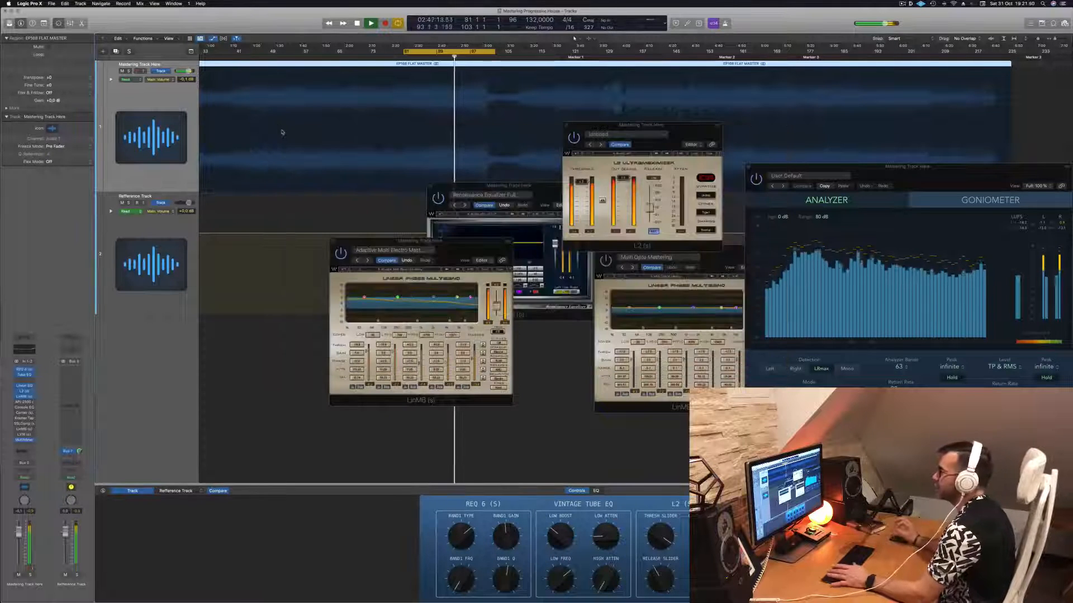
- Move the L2 window over the MultiMeter, and activate and open the API-2500 compressor above the LinMB
drag(642, 126, 772, 113)
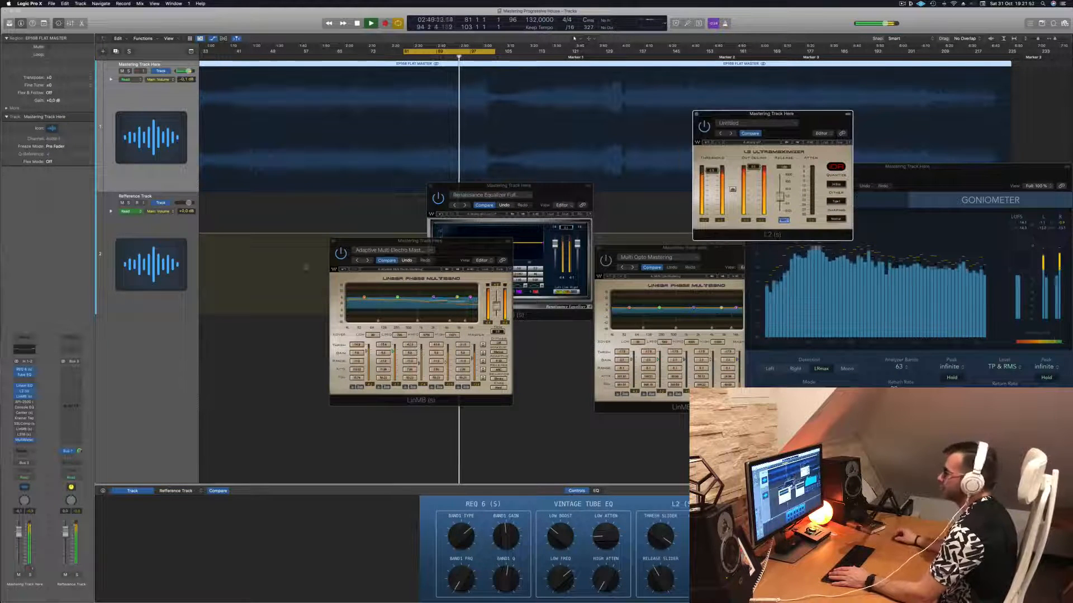
click(24, 403)
drag(452, 105, 530, 133)
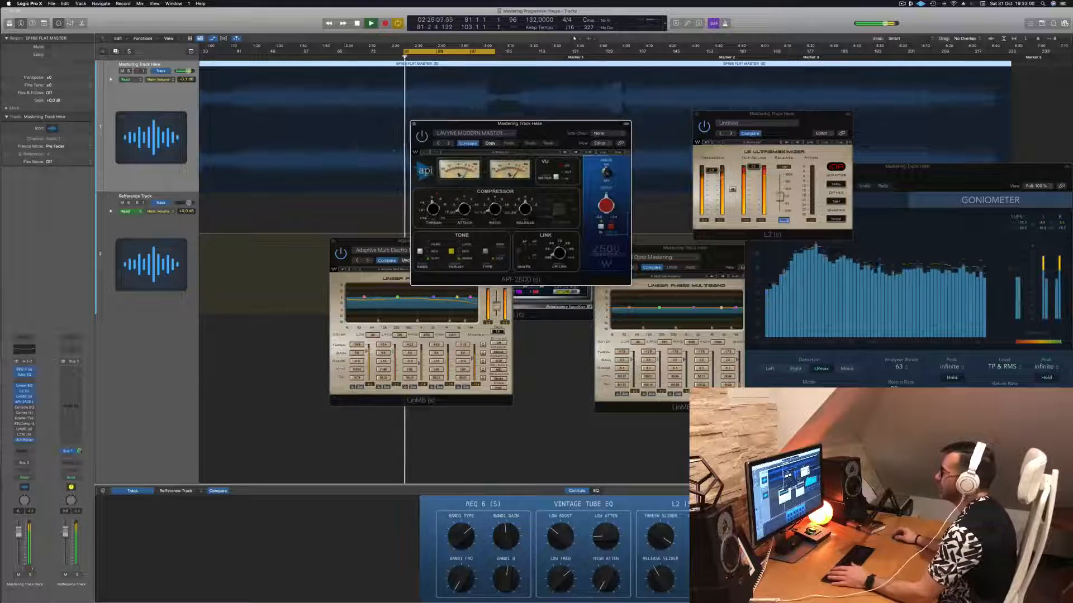
- Audition the API-2500 compressor over the cycled section, repositioning its window between the LinMB and L2 windows
drag(540, 131, 530, 162)
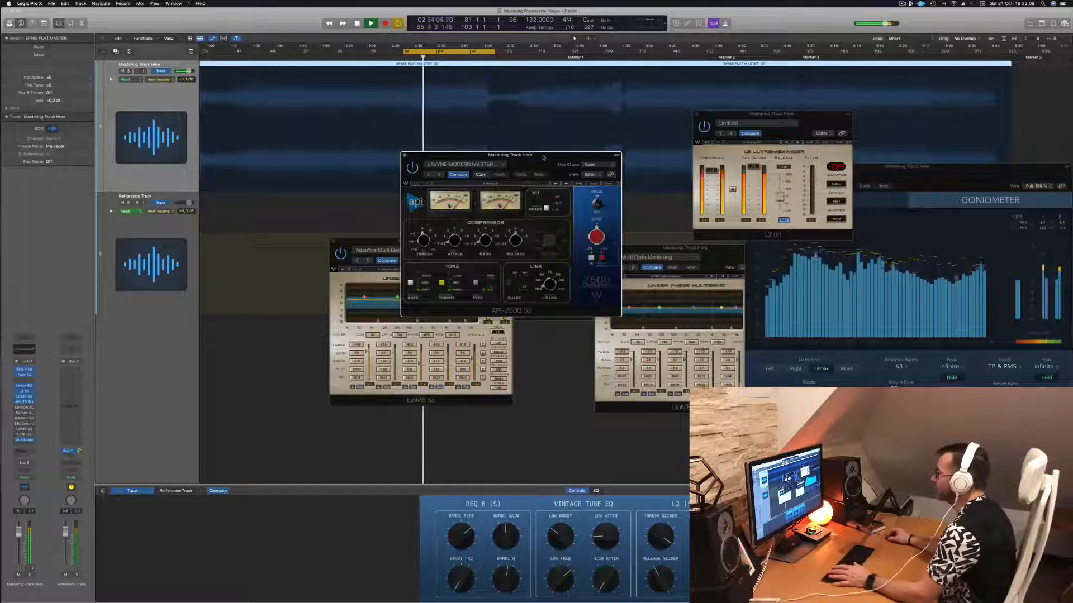
drag(543, 158, 540, 159)
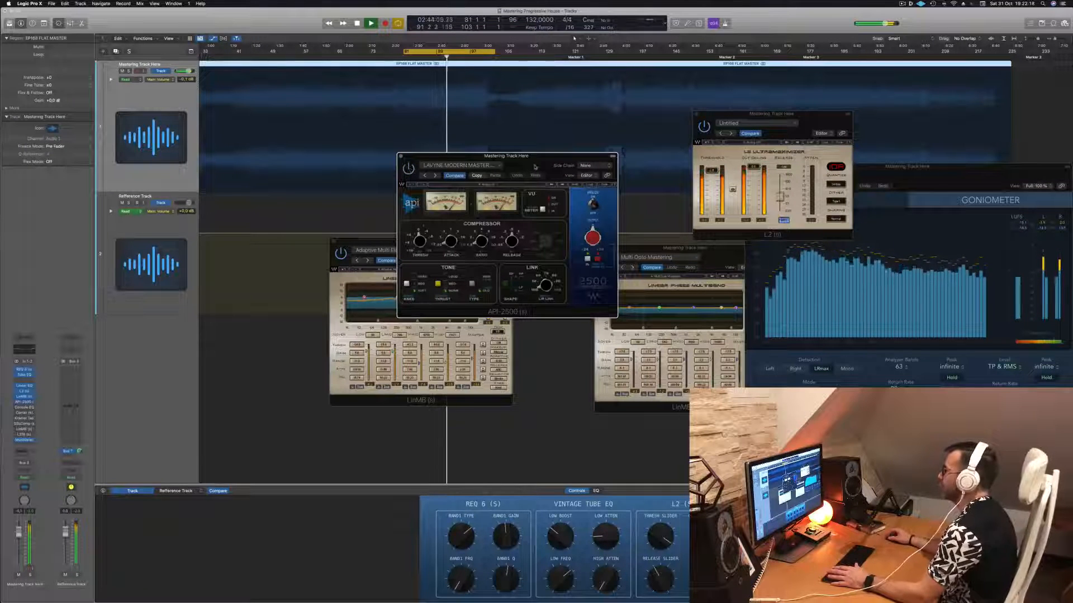
drag(534, 165, 493, 187)
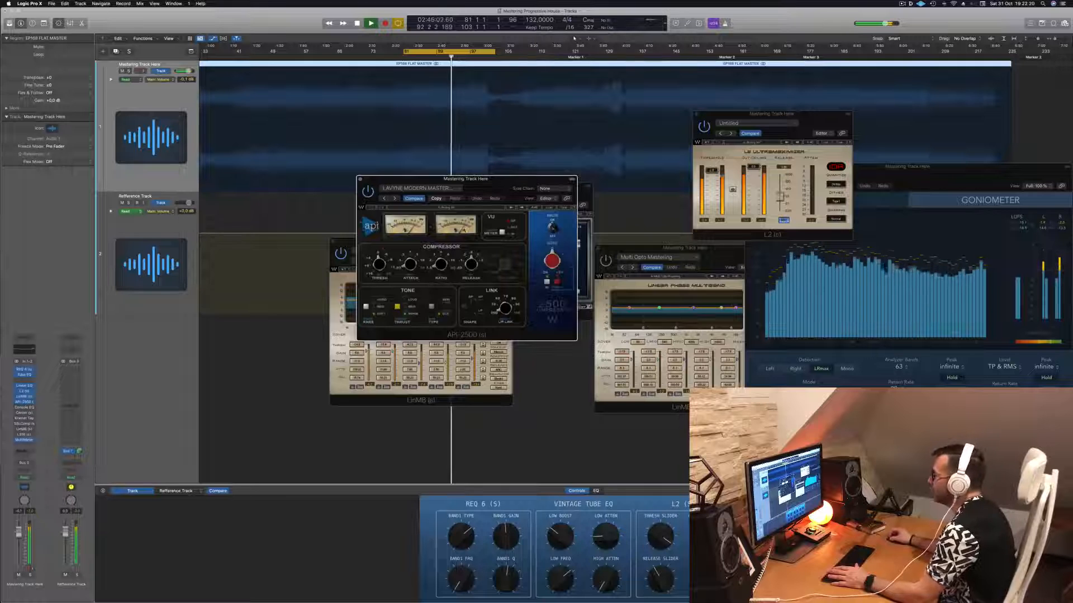
drag(465, 178, 560, 174)
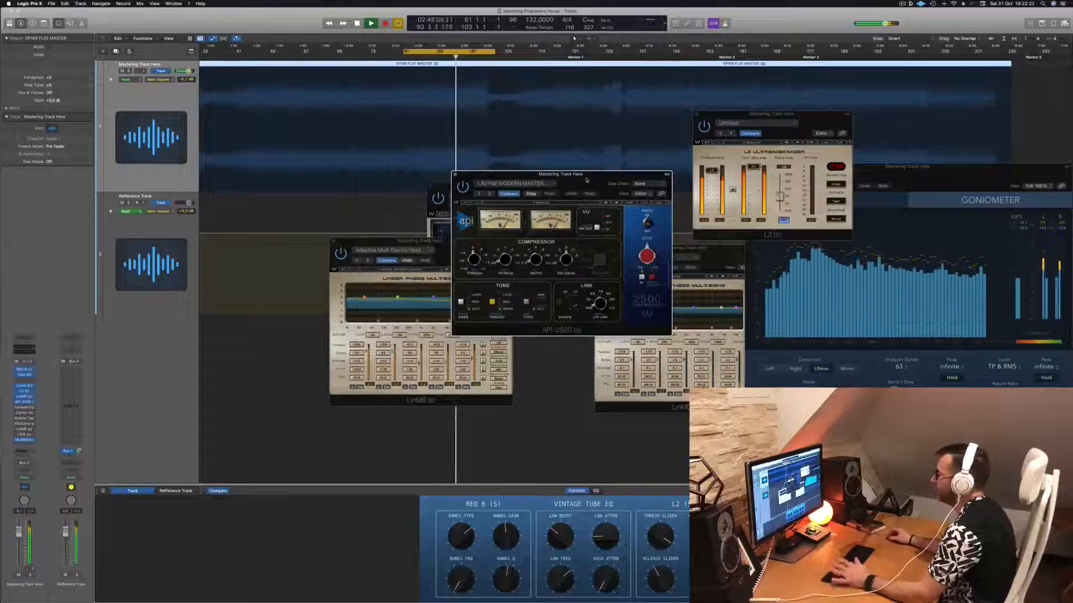
- Close the API-2500 and open the Vintage Console EQ, placing its window between the LinMB and L2 windows
click(455, 175)
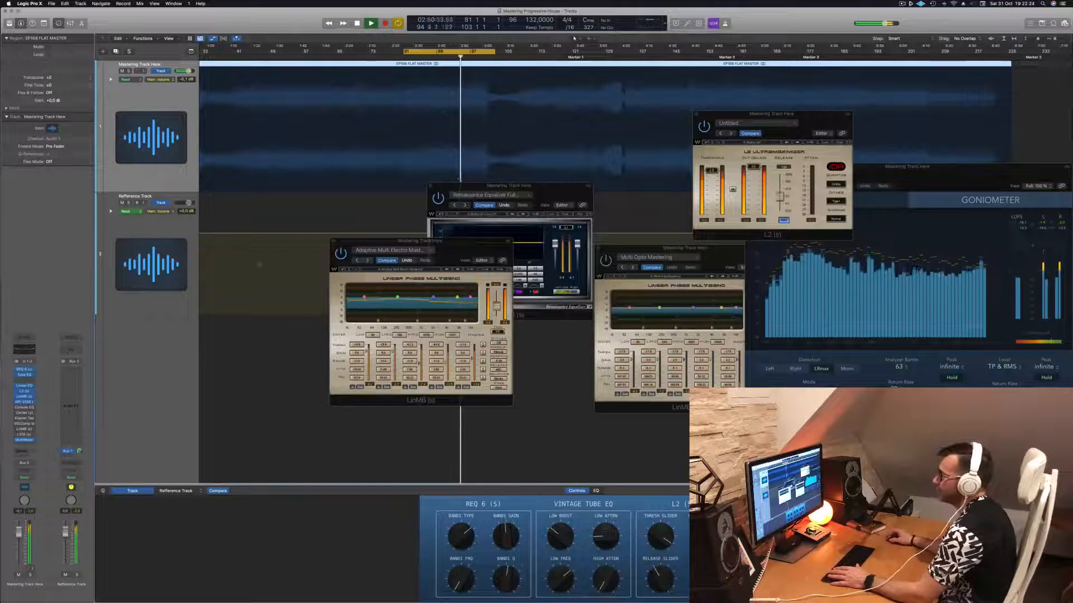
click(24, 407)
drag(419, 90, 371, 132)
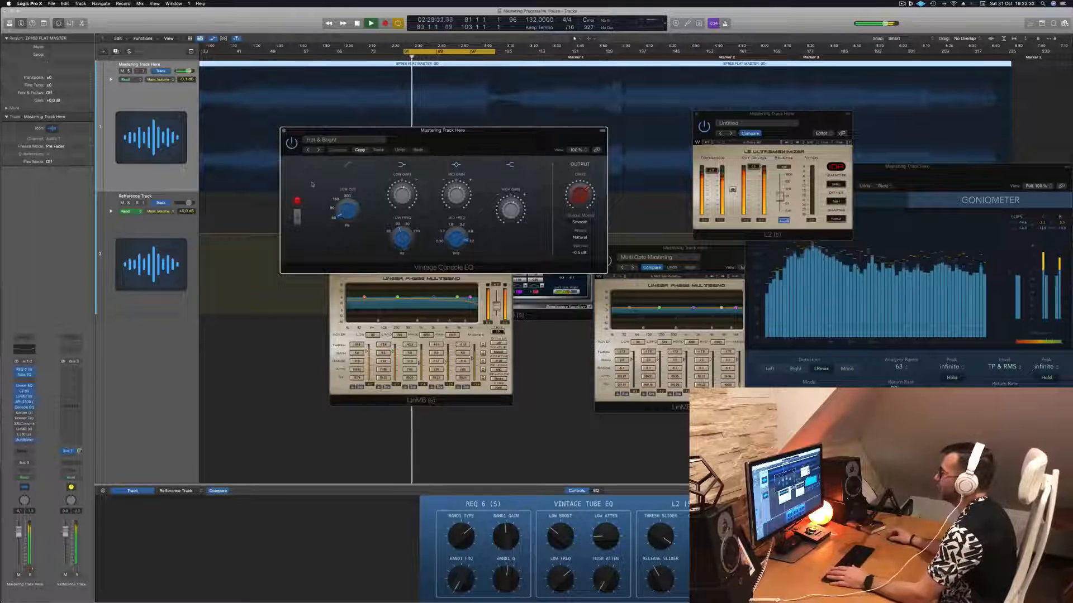
drag(473, 141, 522, 238)
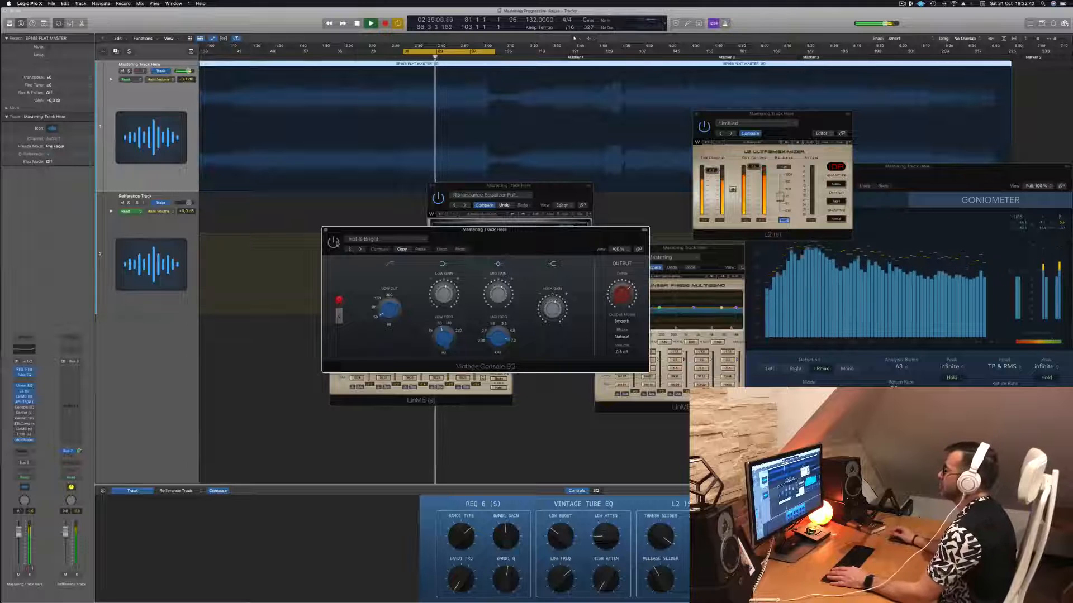
drag(534, 237, 663, 238)
- Restart the cycled section to audition the Vintage Console EQ with its Hot & Bright preset, and close the plug-in window
key(space)
key(space)
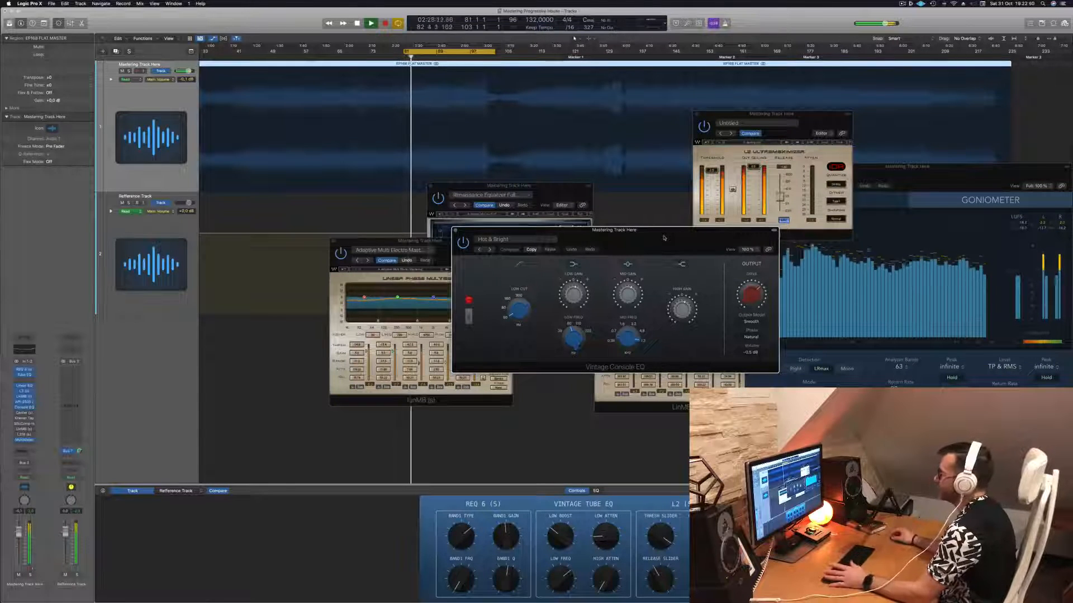
drag(664, 238, 651, 243)
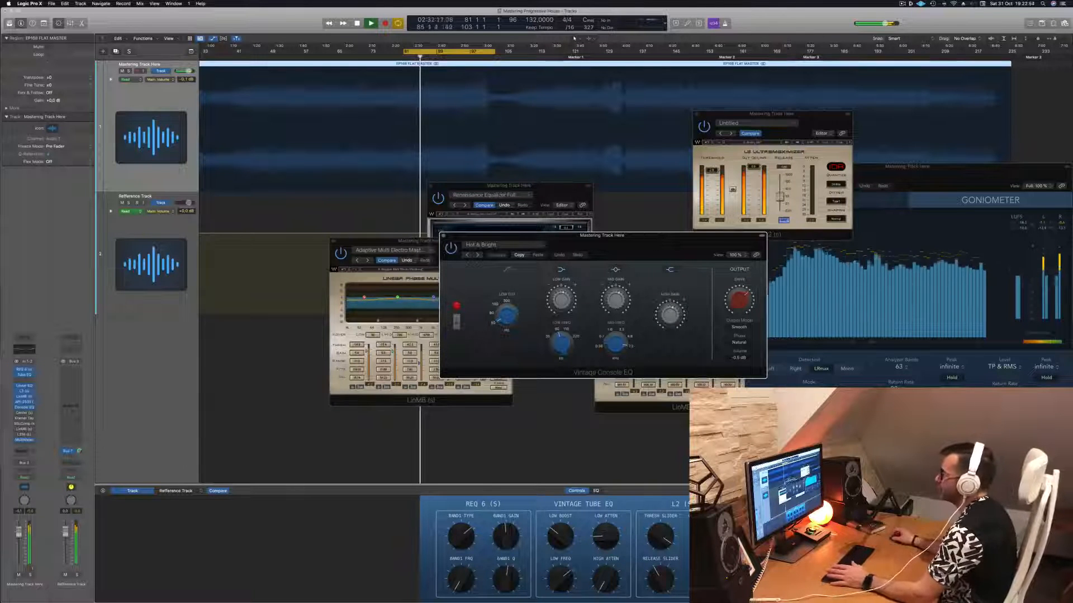
drag(638, 235, 600, 239)
click(405, 240)
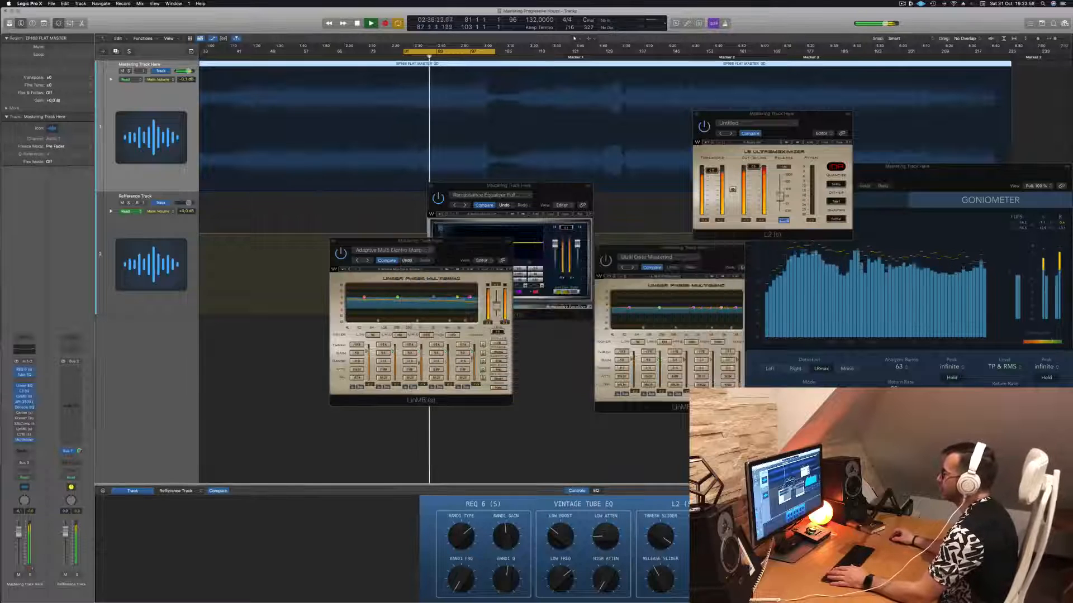
- Lay out the REQ 6 and LinMB windows side by side and open the Center plug-in above them
drag(553, 188, 680, 258)
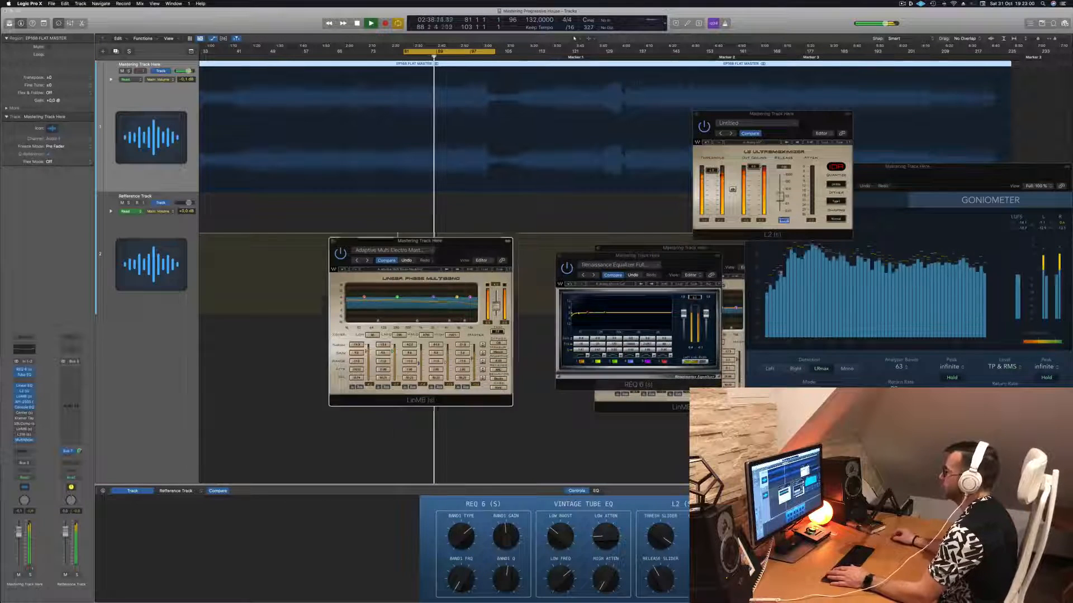
drag(468, 248, 505, 265)
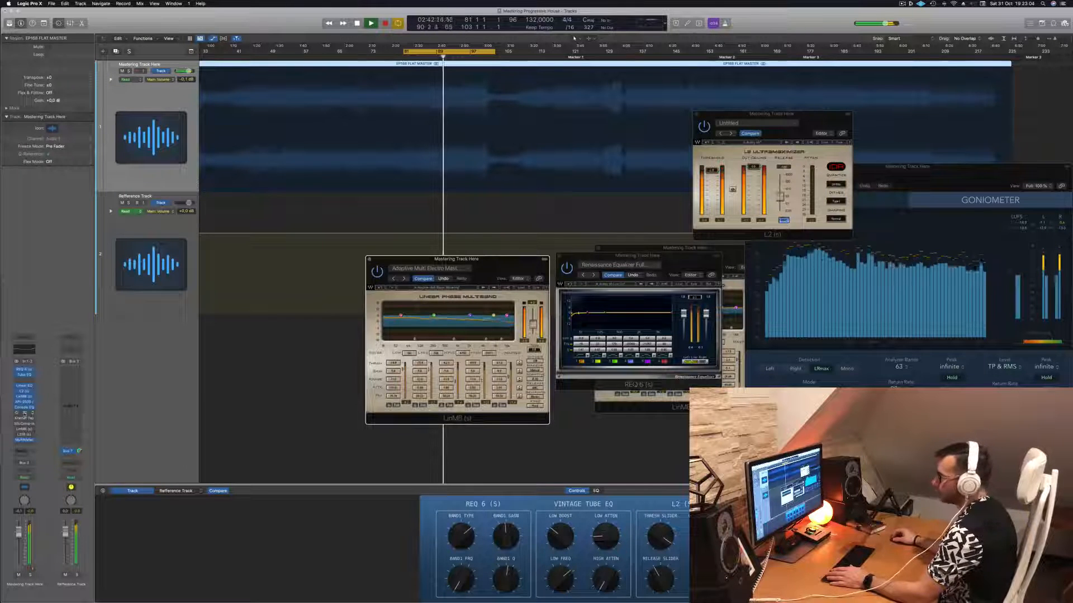
click(24, 412)
drag(425, 89, 465, 142)
- Audition the Center plug-in by restarting the cycled section, and move its window between the LinMB and REQ 6 windows
key(space)
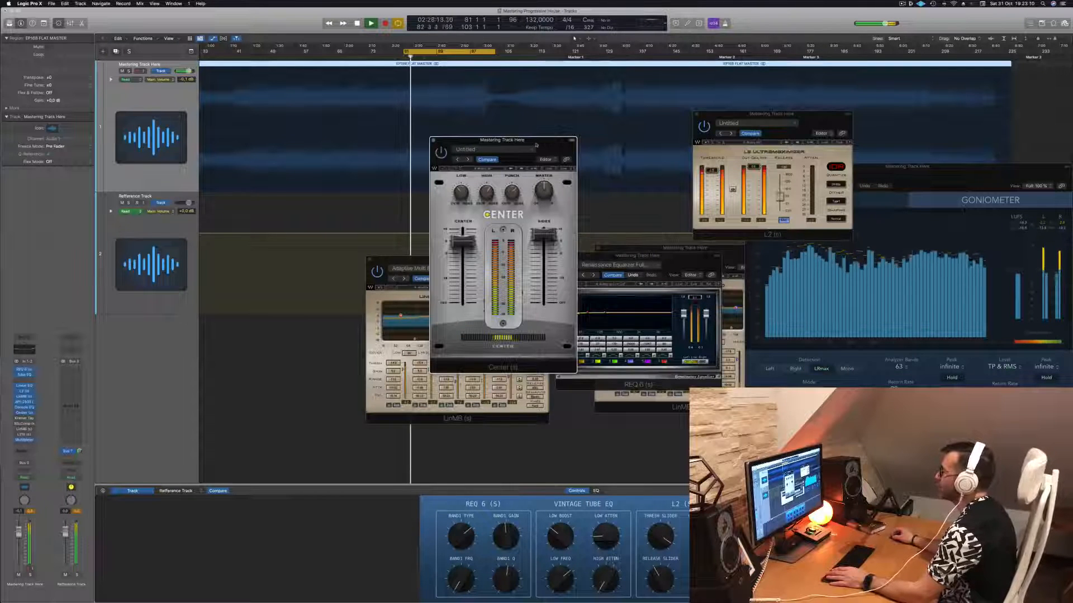
key(space)
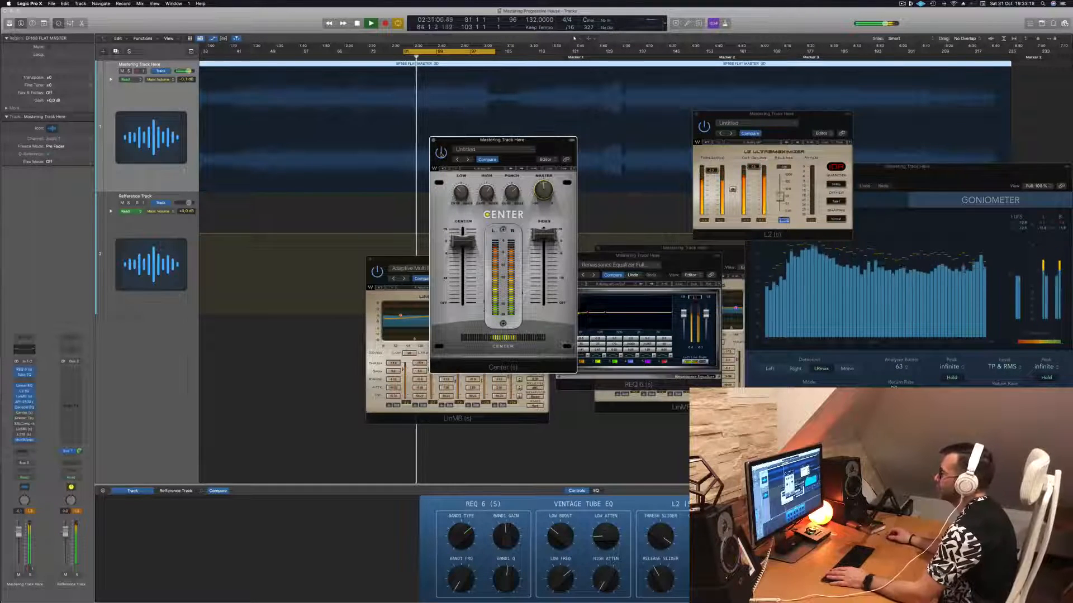
key(space)
key(space)
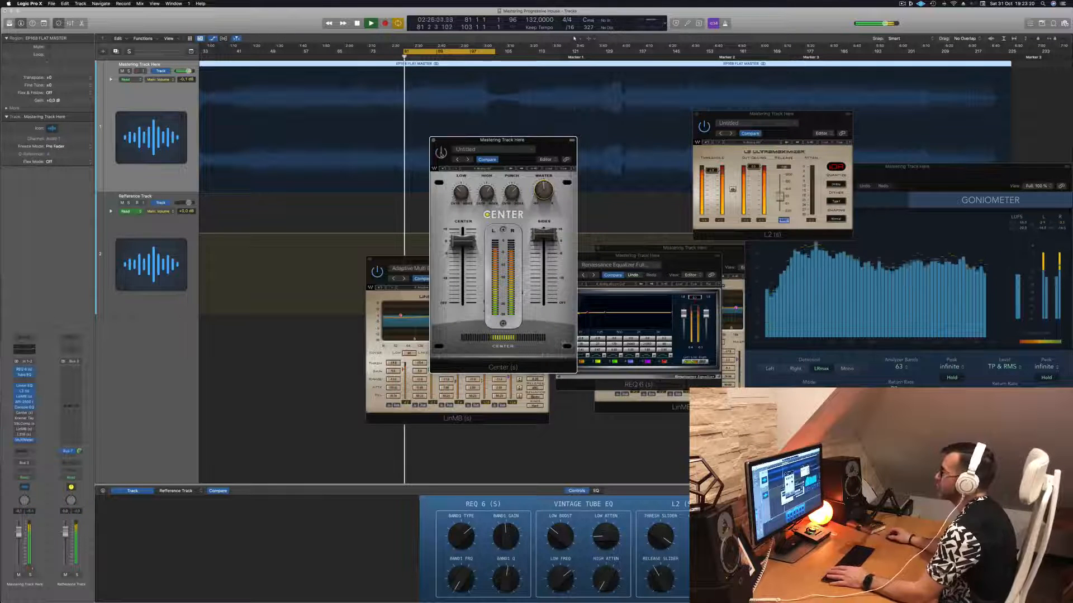
drag(501, 140, 494, 165)
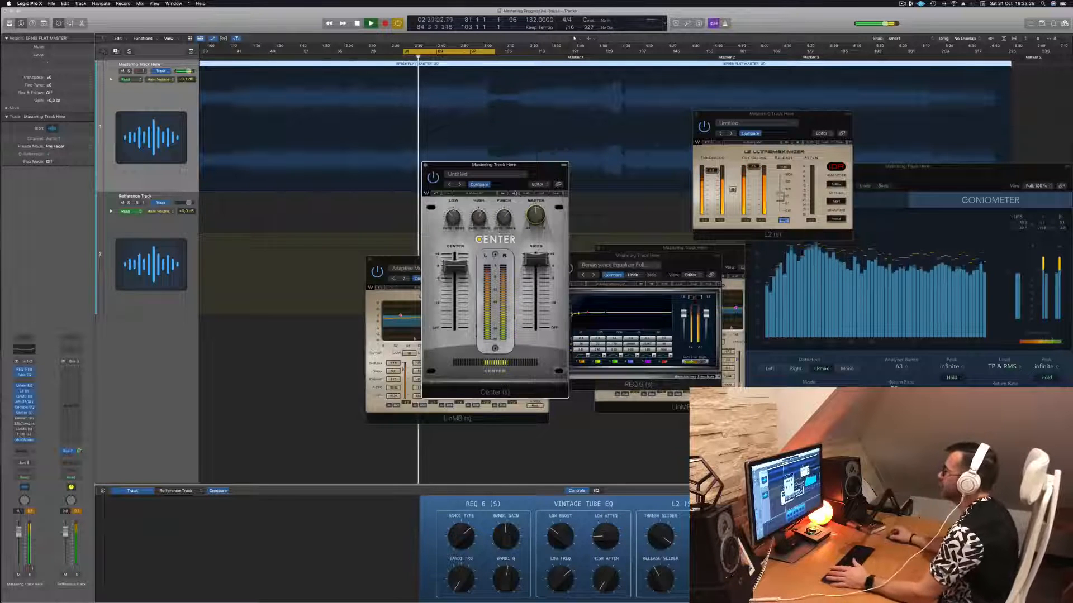
drag(539, 175, 587, 211)
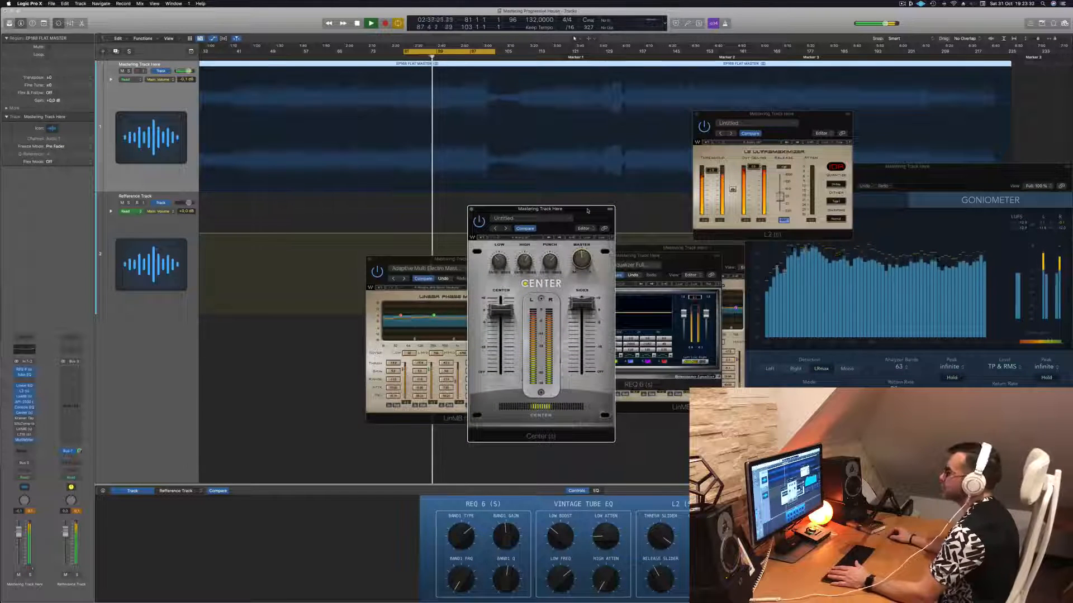
- Bring the MultiMeter in front of the L2 window, and close the Center and Adaptive Multi Electro LinMB windows
click(1025, 232)
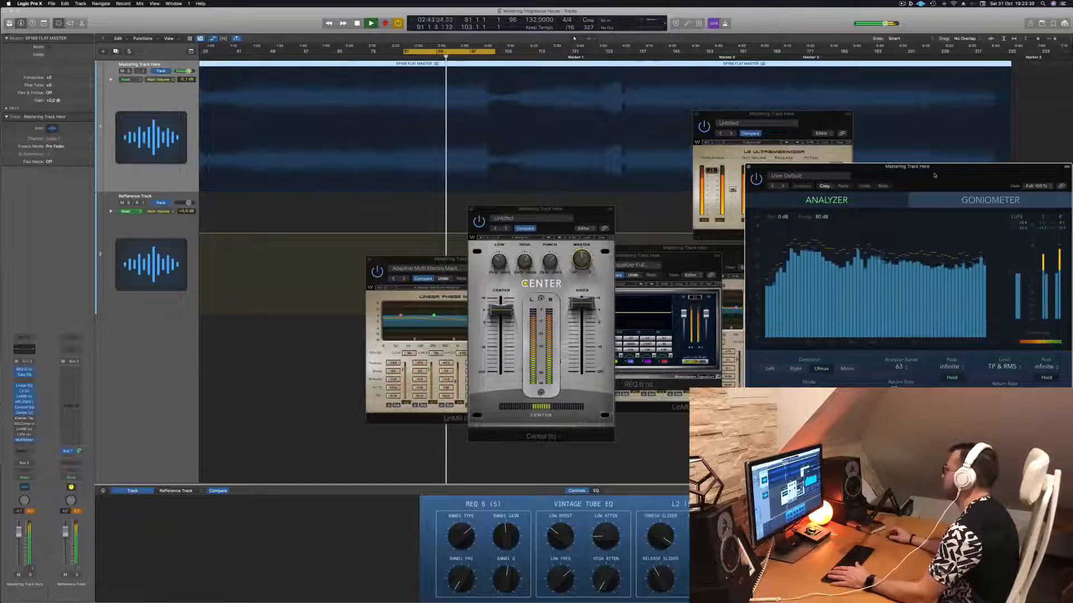
click(585, 216)
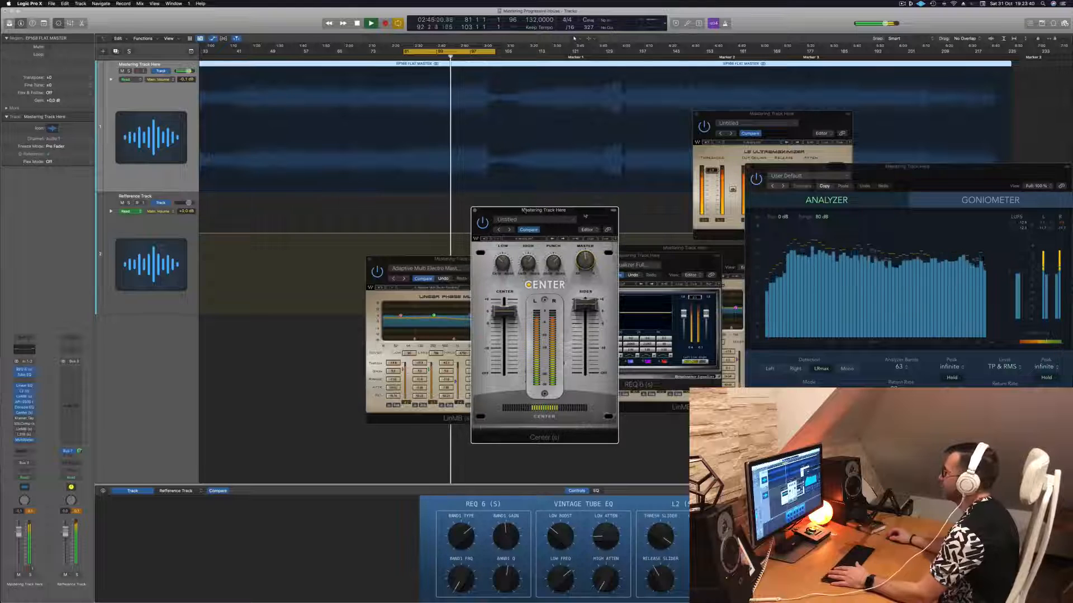
click(473, 209)
click(479, 268)
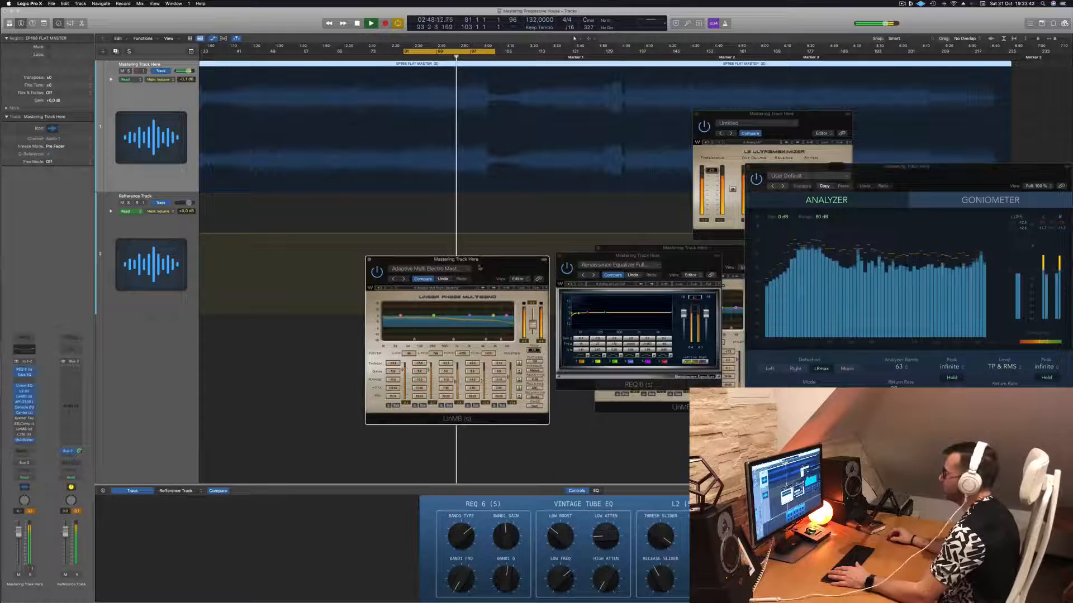
click(369, 260)
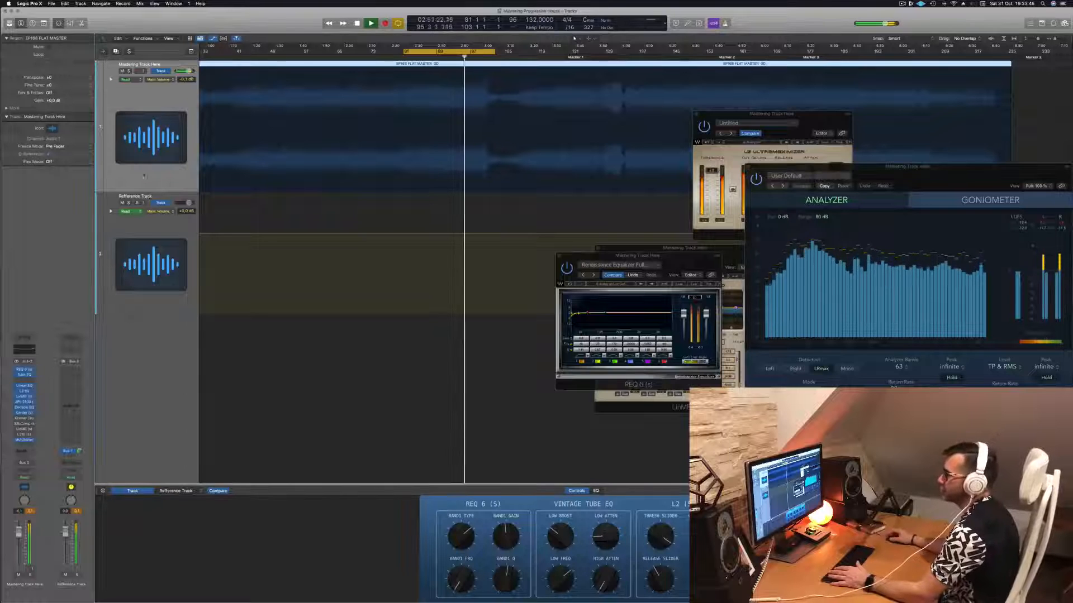
- Open the Kramer Tape plug-in to view its Mastering Clean and Open preset, and close it again
click(25, 418)
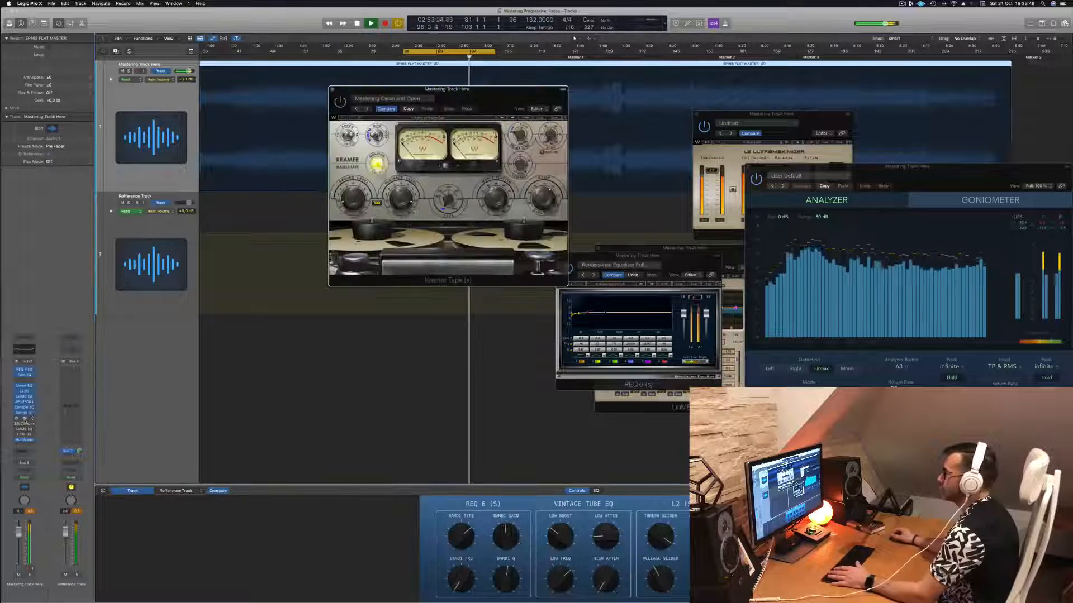
drag(346, 89, 333, 109)
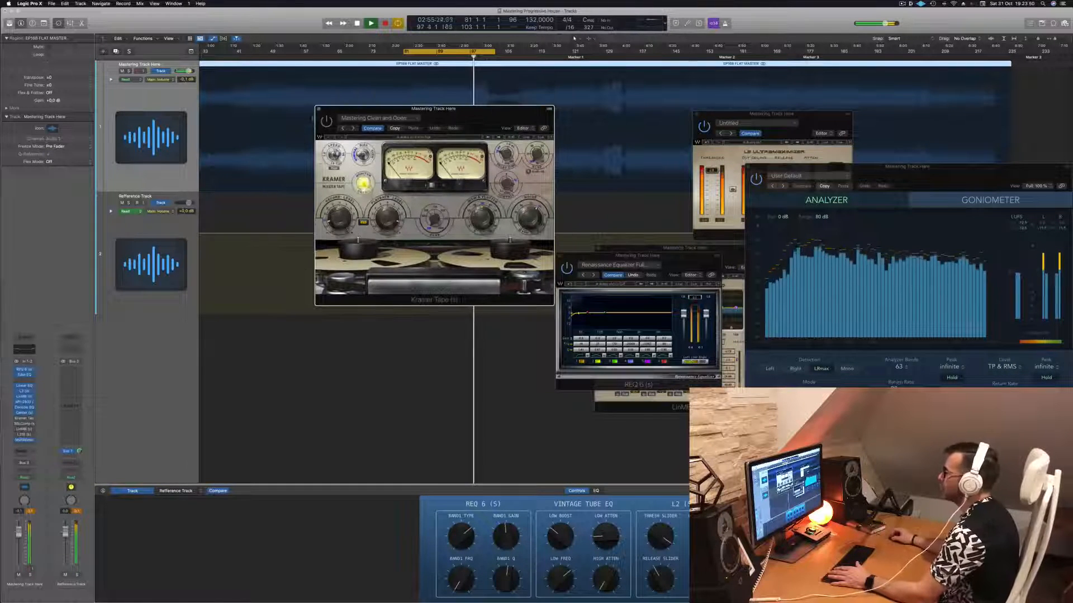
click(318, 109)
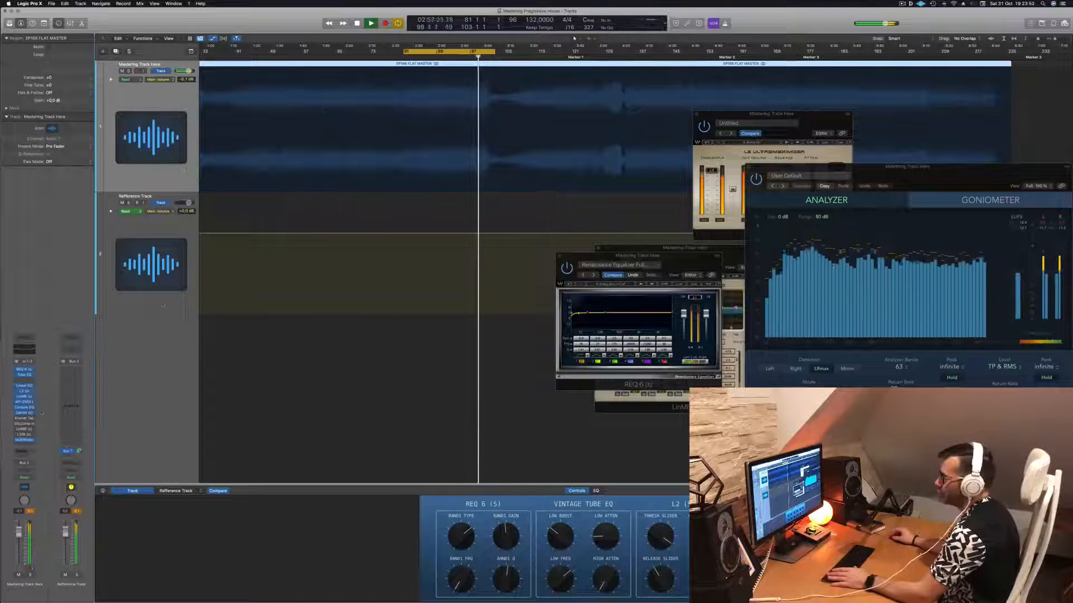
- Open the SSLComp bus compressor, extend the cycle range through the breakdown, and restart playback from its beginning
click(25, 424)
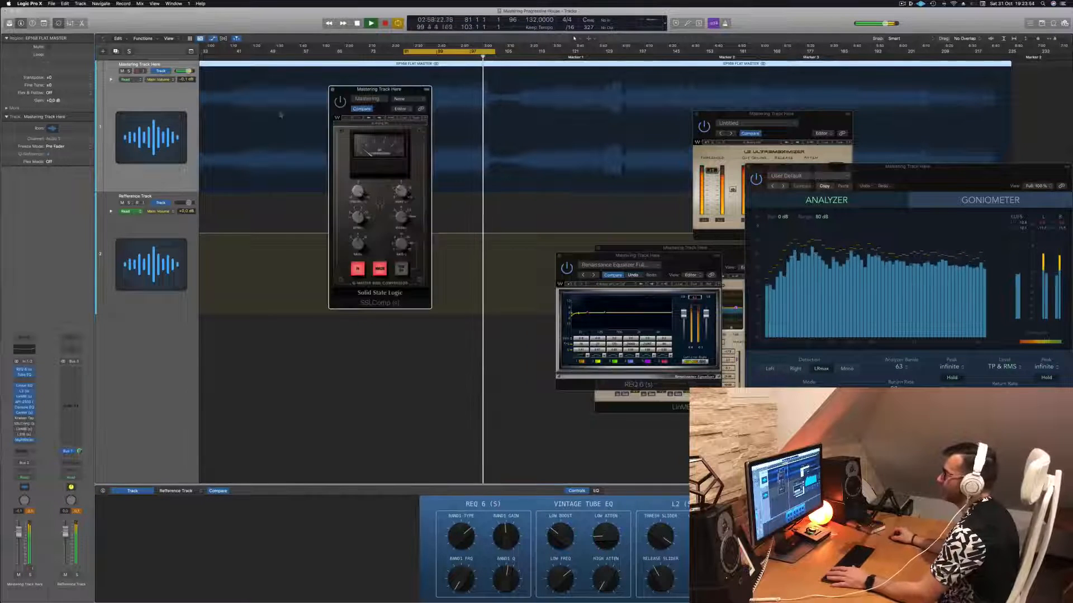
drag(381, 89, 592, 249)
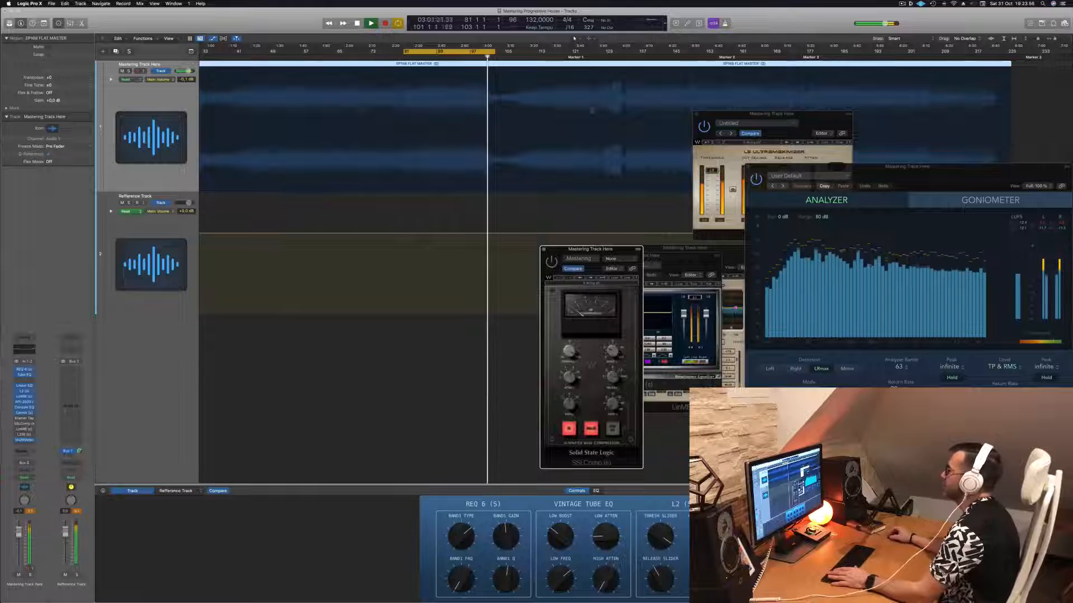
drag(496, 54, 623, 57)
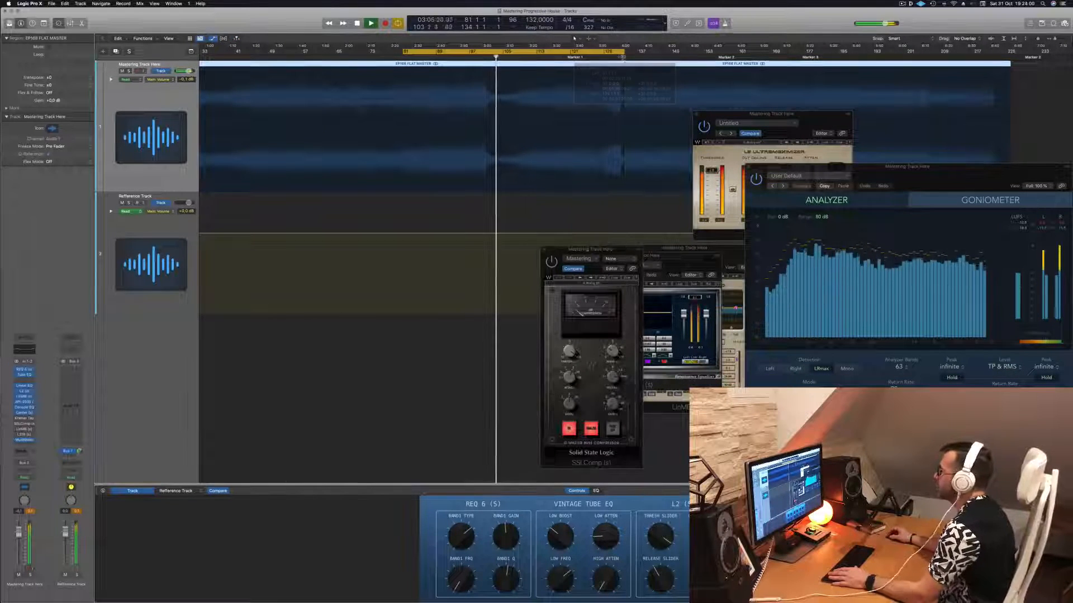
key(space)
key(space)
- Move the SSLComp window beside the REQ 6, toggle its power and audition it over the cycled section, and close it
drag(612, 252, 528, 238)
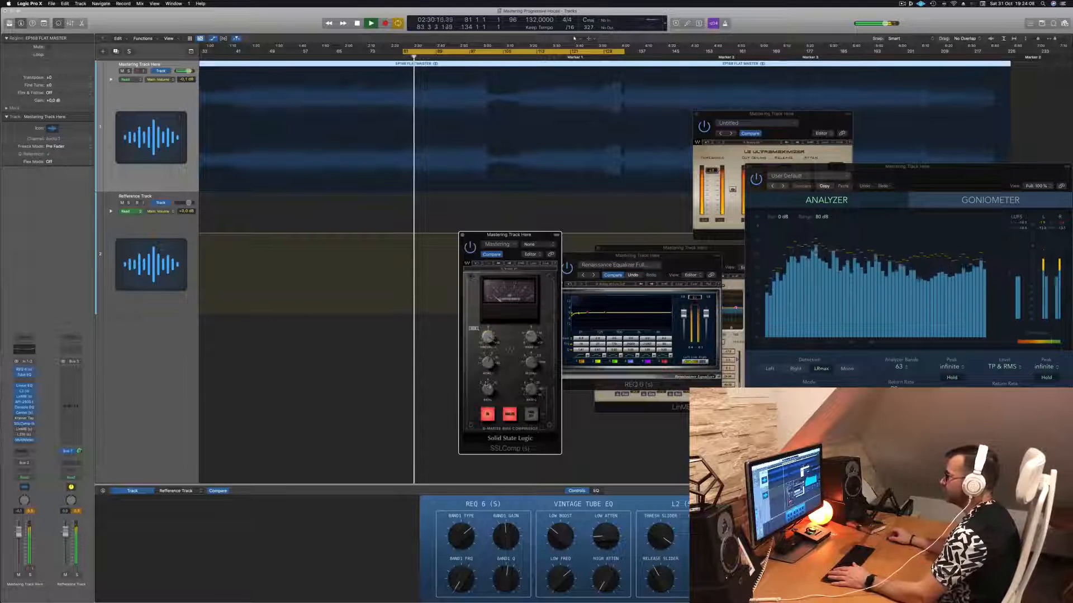
drag(532, 238, 508, 241)
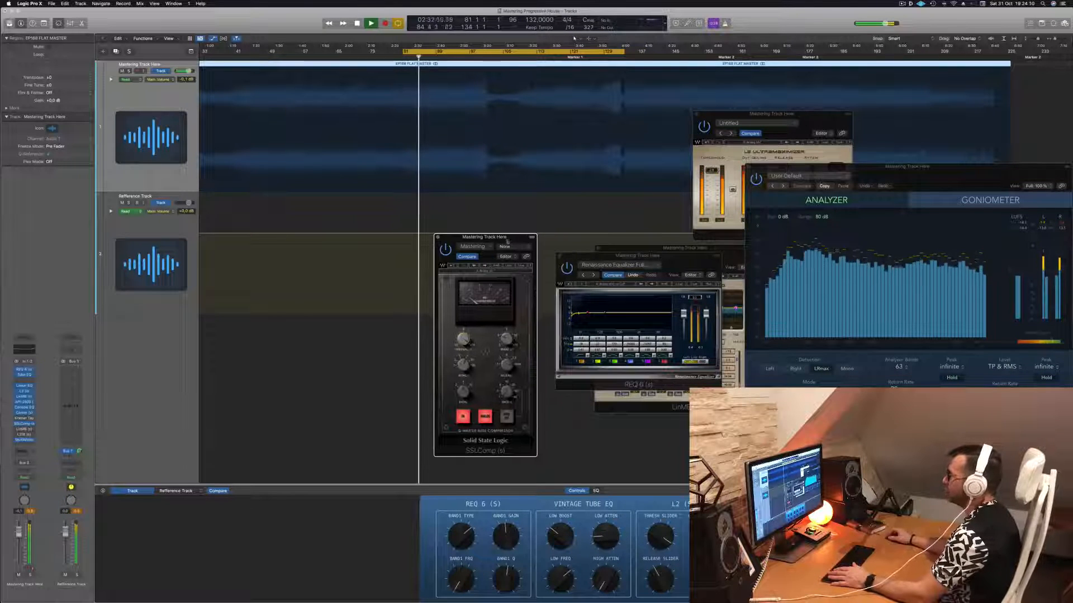
click(445, 253)
key(space)
key(space)
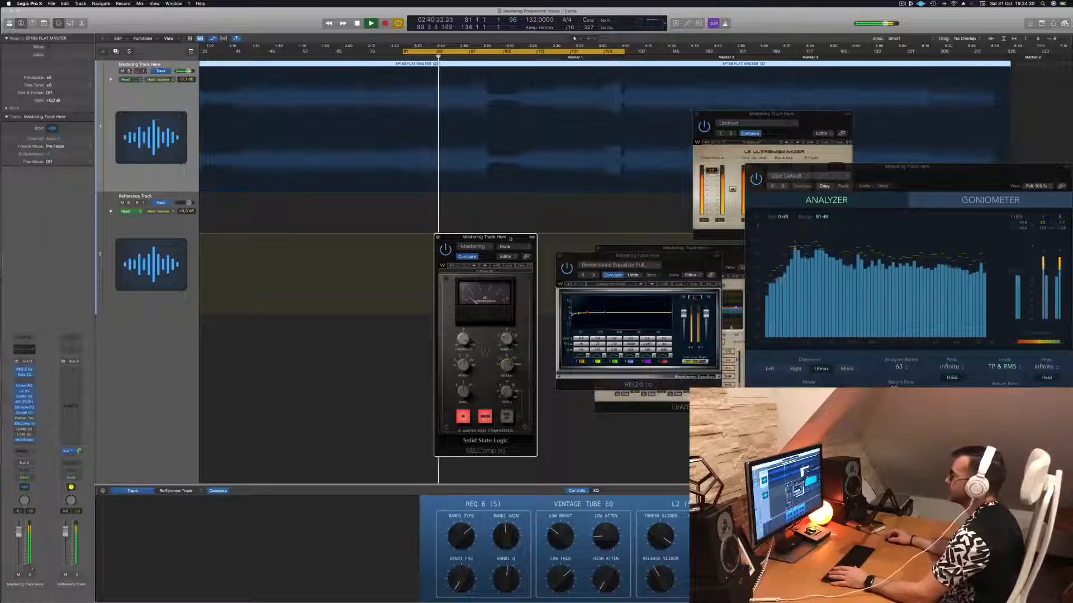
drag(509, 238, 536, 241)
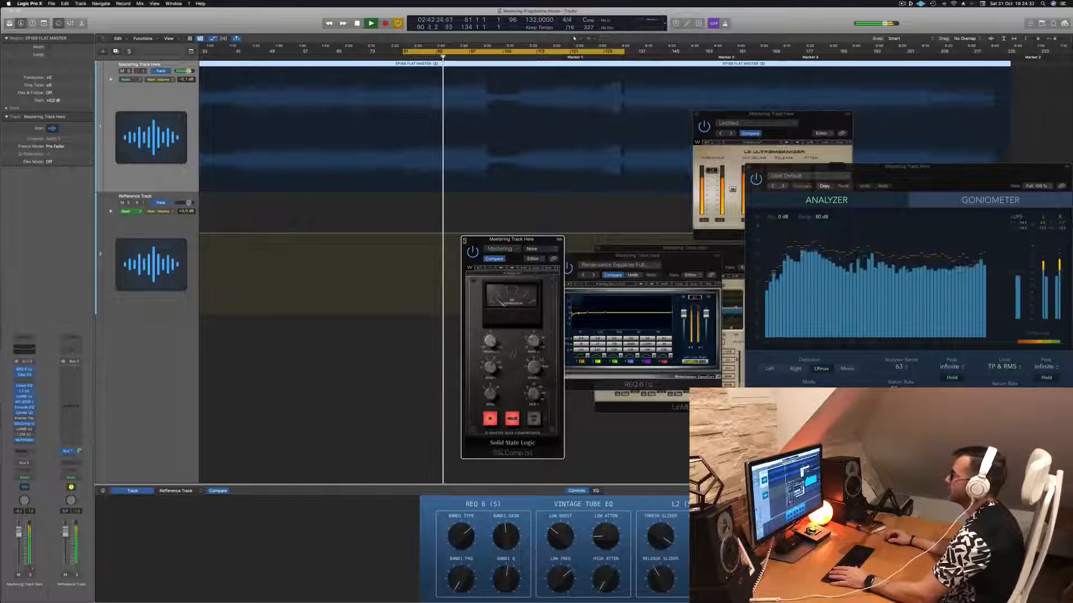
click(464, 240)
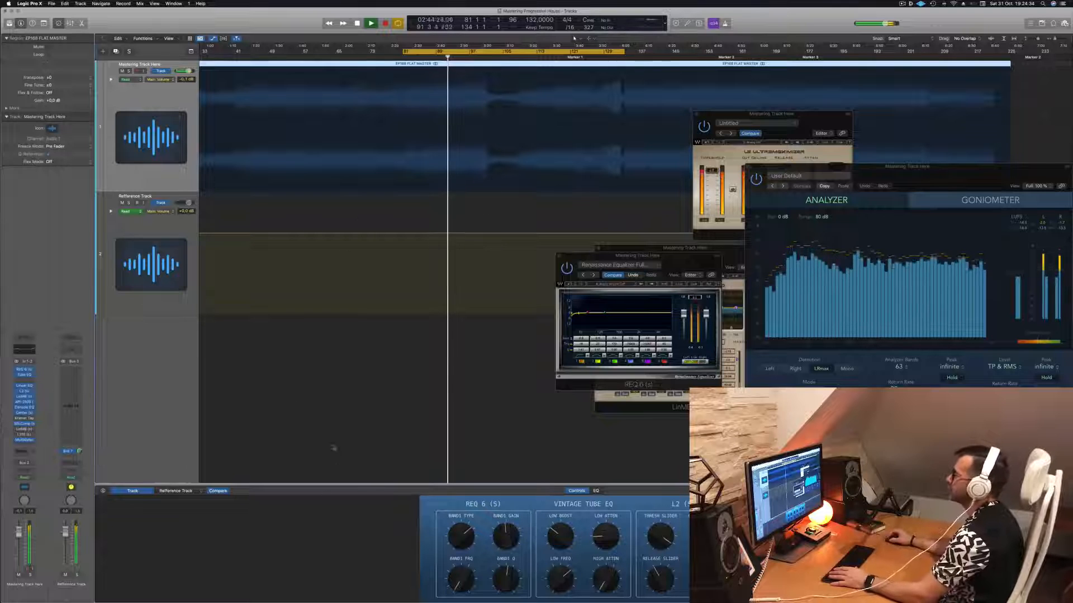
- Deselect the audio region, open the Multi Opto LinMB and the L316, and place their windows side by side
click(364, 427)
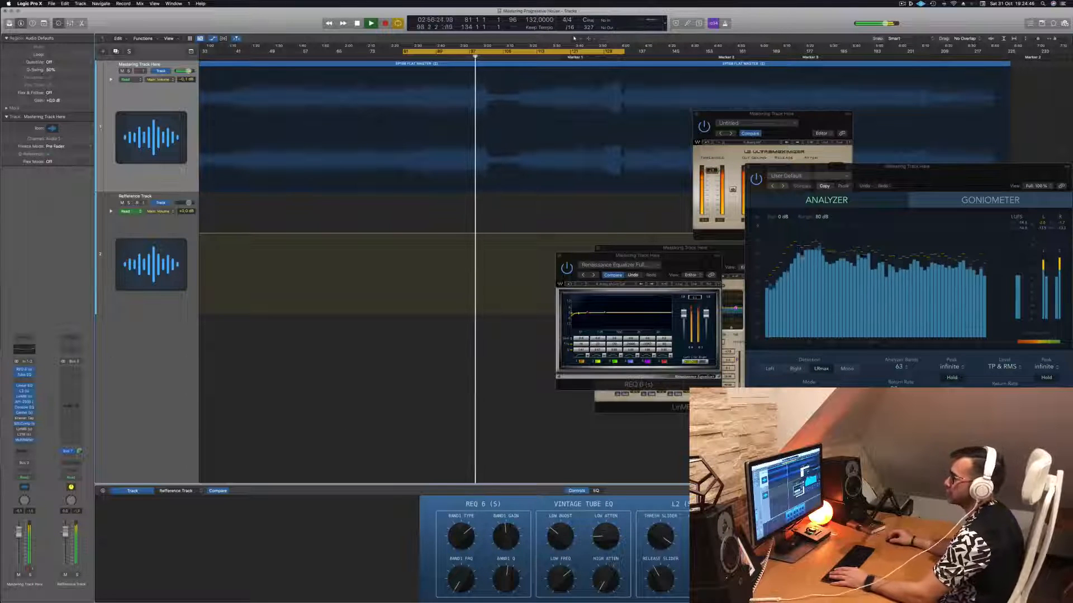
click(24, 429)
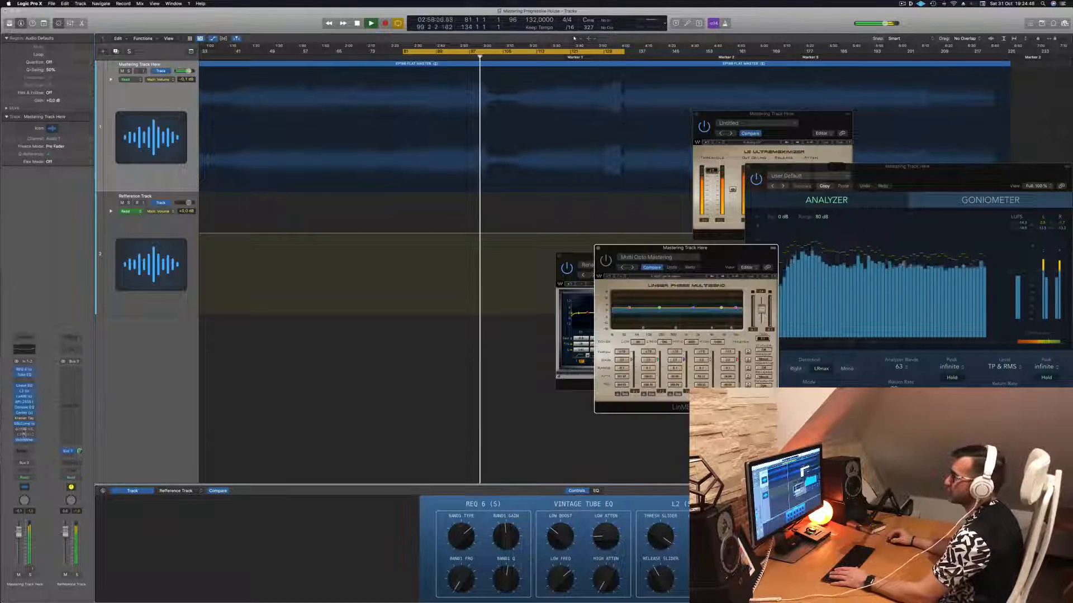
click(24, 434)
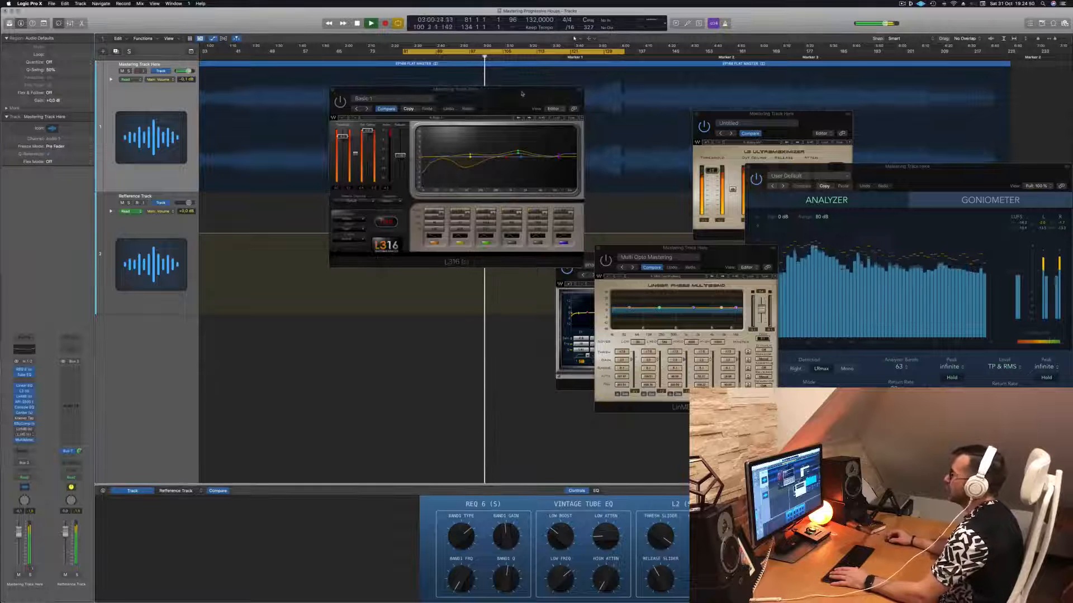
drag(523, 94, 378, 163)
drag(733, 253, 613, 163)
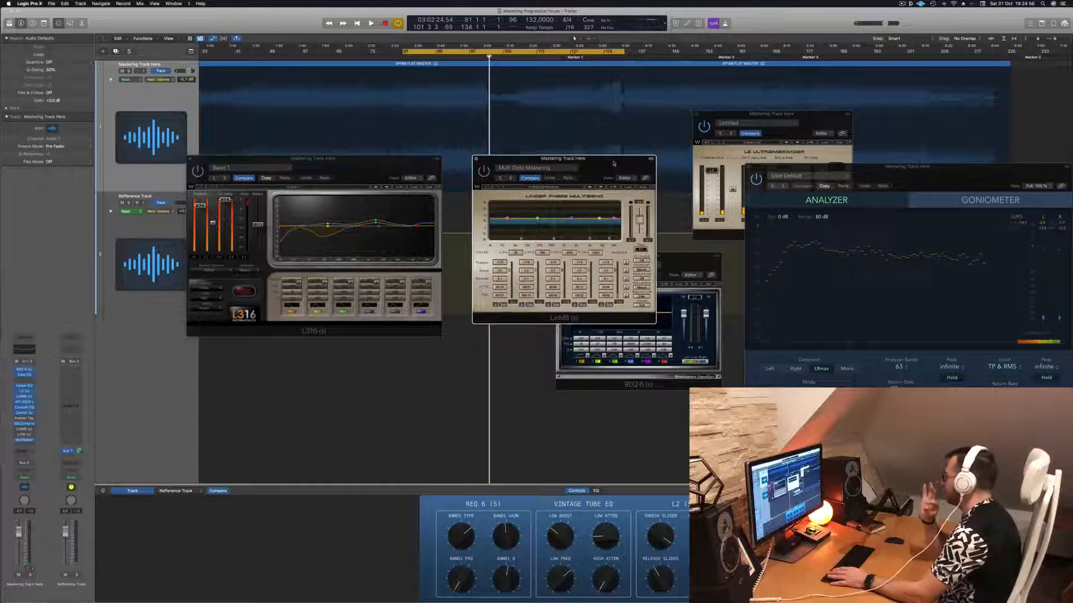
- Audition the LinMB over the cycled section, restarting playback from the cycle start, and shift its window towards the REQ 6
key(space)
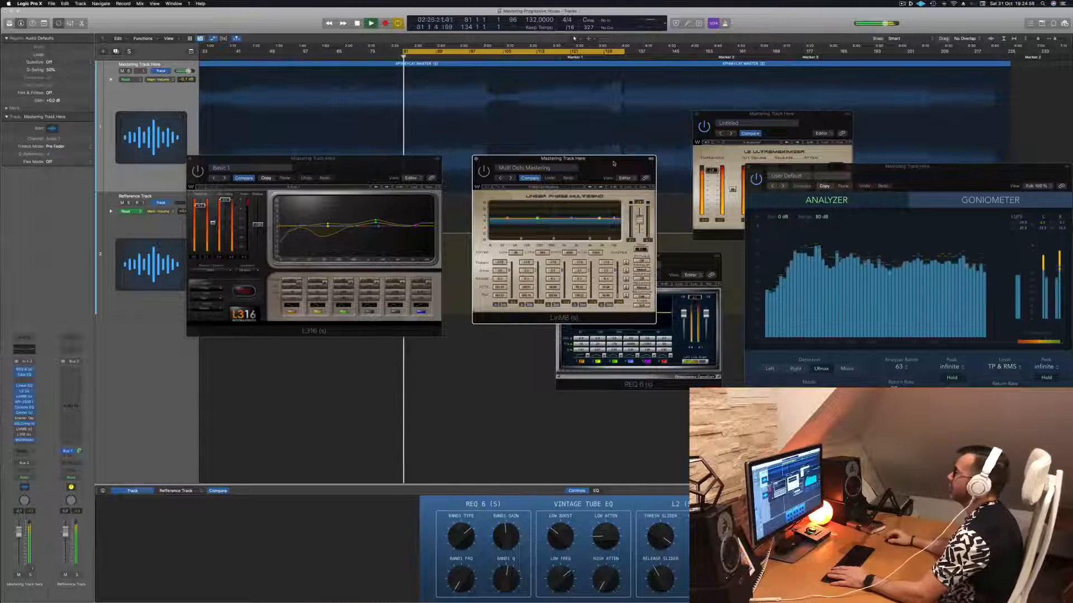
drag(613, 163, 604, 179)
key(space)
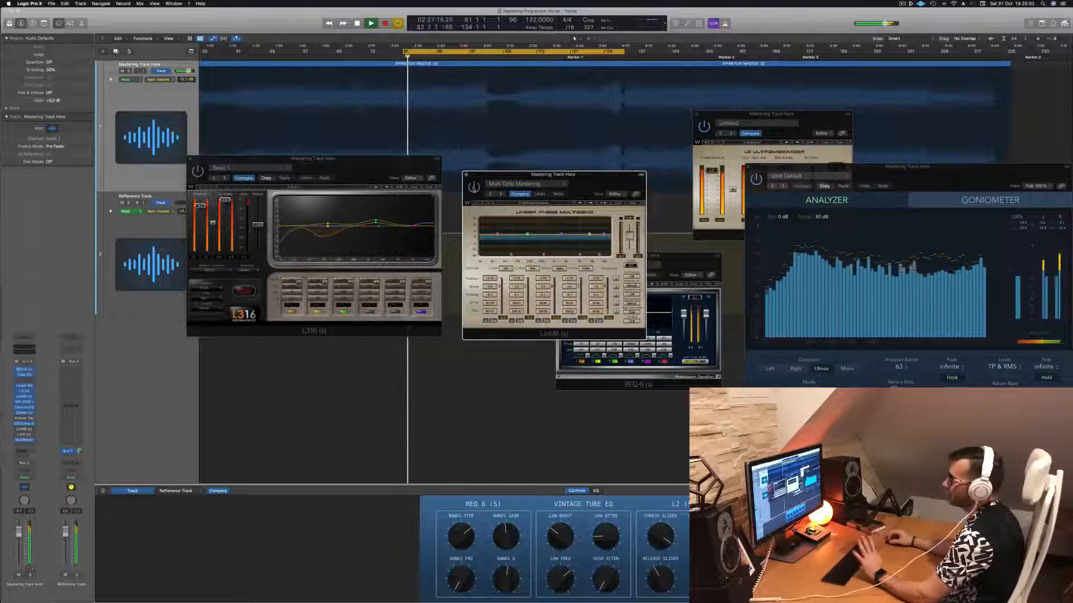
key(space)
key(space)
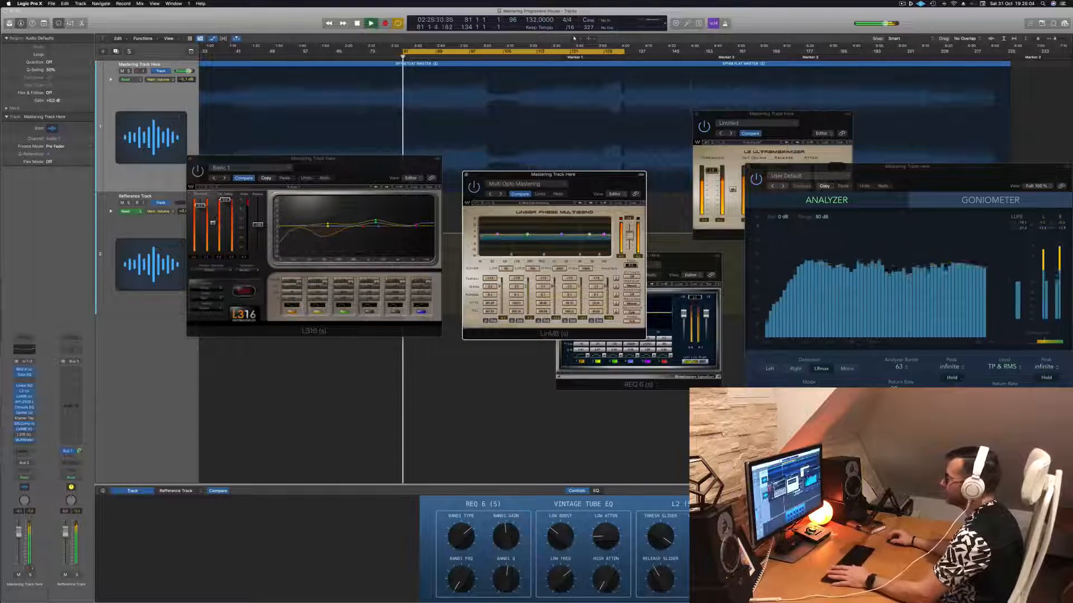
drag(606, 188, 624, 191)
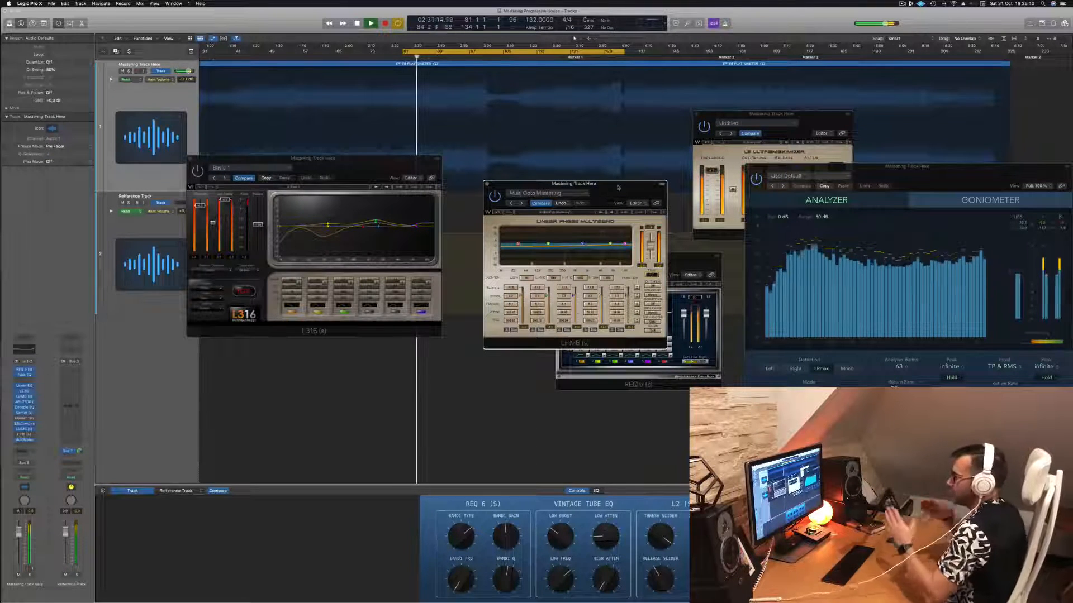
drag(618, 187, 634, 187)
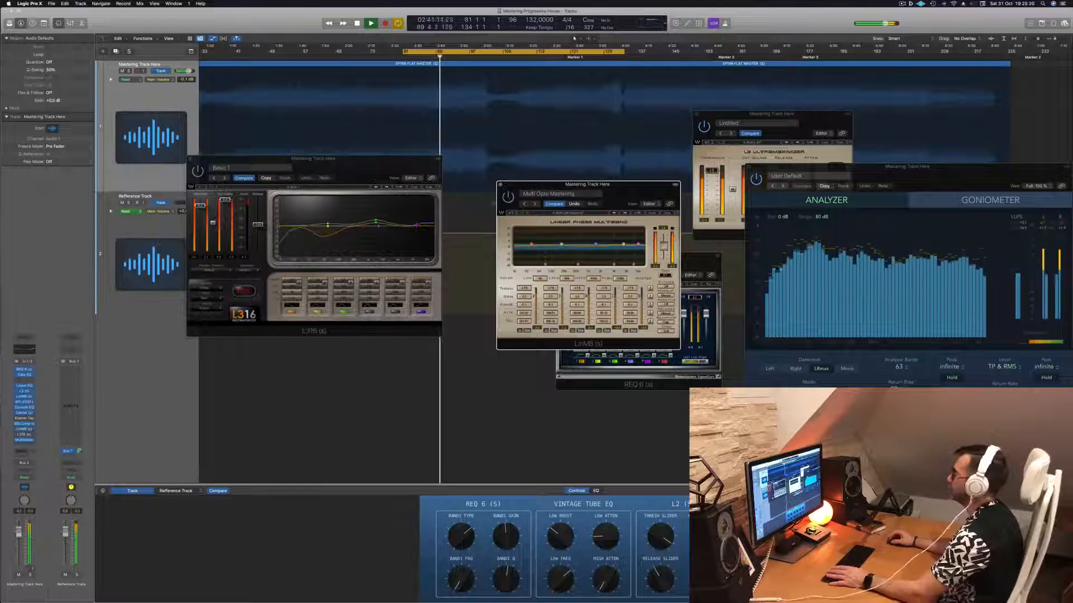
key(space)
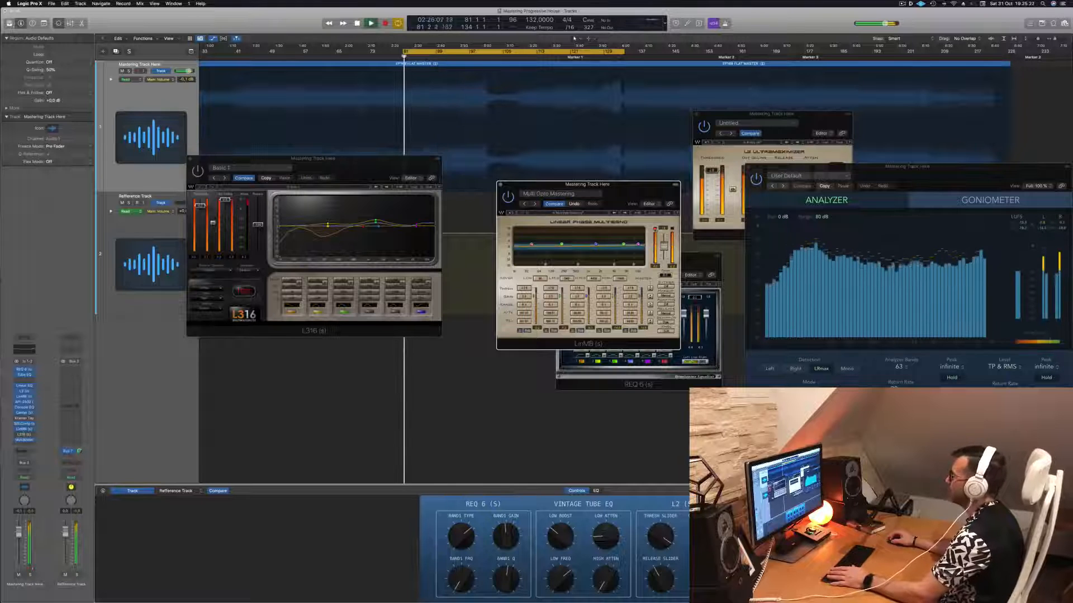
- Rearrange the LinMB, L316 and MultiMeter windows so all three can be watched together during playback
mouse_move(647, 193)
mouse_down()
mouse_move(671, 172)
mouse_move(625, 157)
mouse_move(652, 172)
mouse_up()
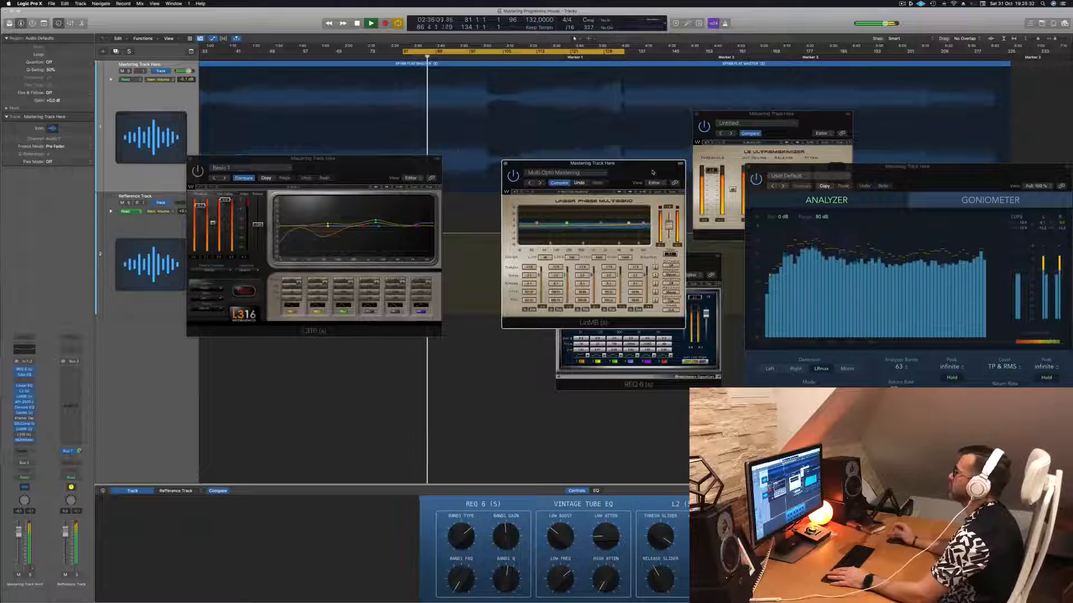
drag(652, 172, 637, 174)
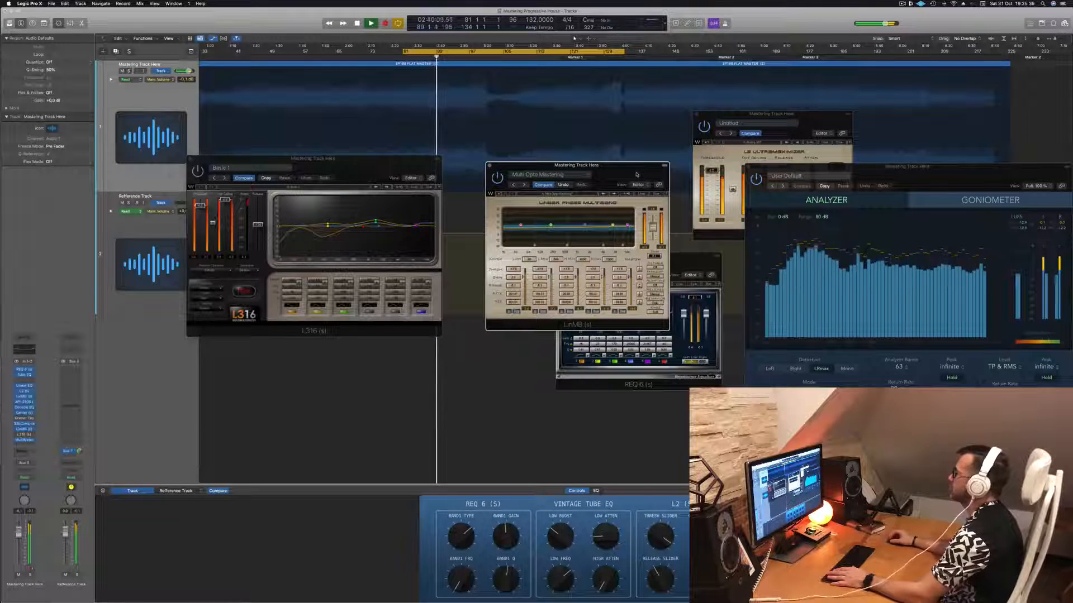
drag(636, 174, 645, 173)
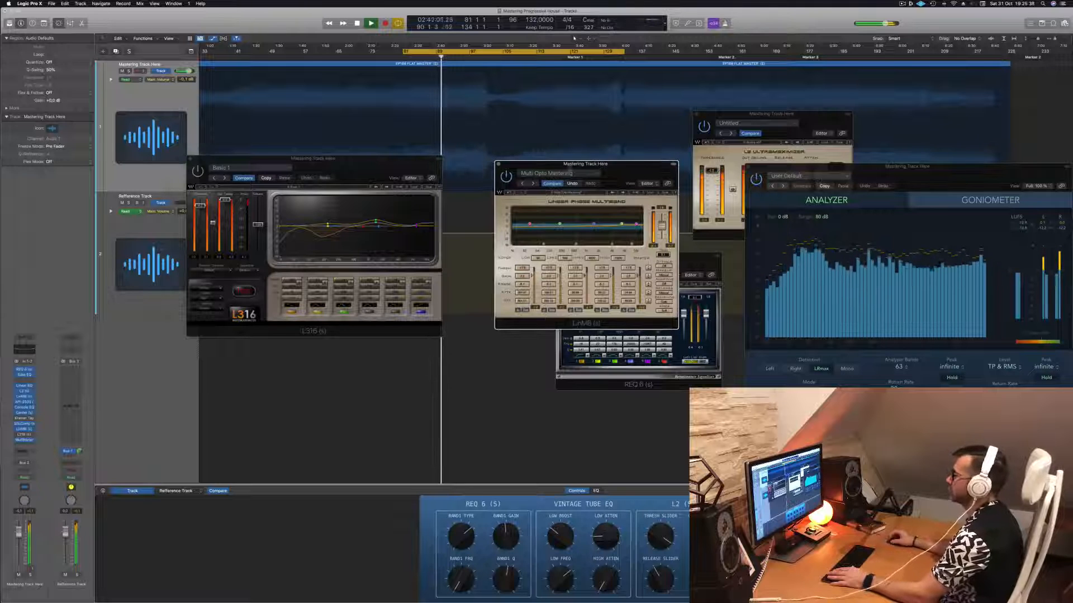
drag(312, 159, 345, 160)
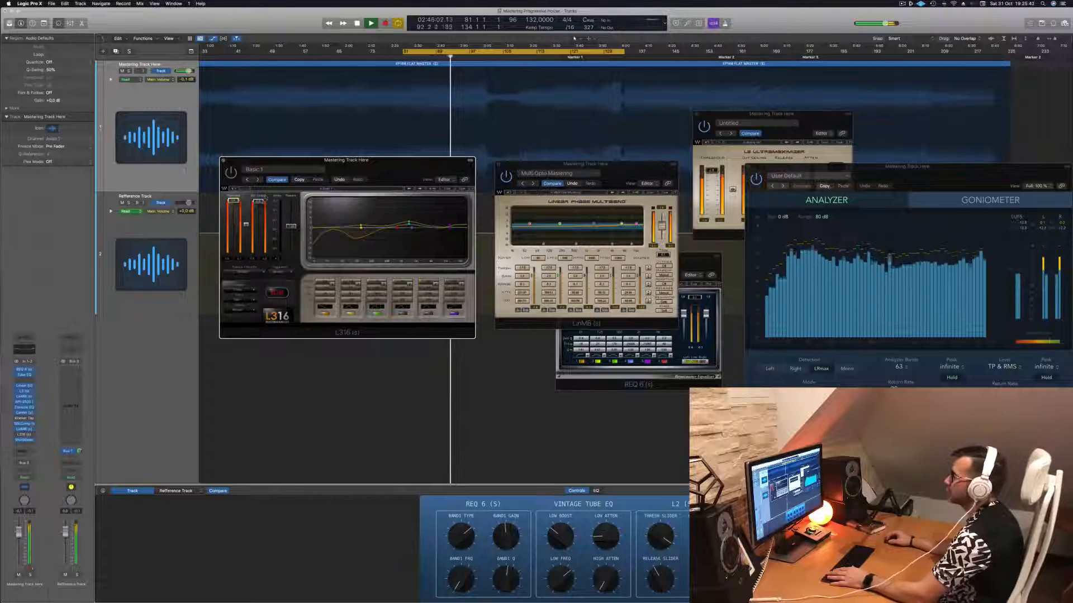
drag(953, 167, 937, 133)
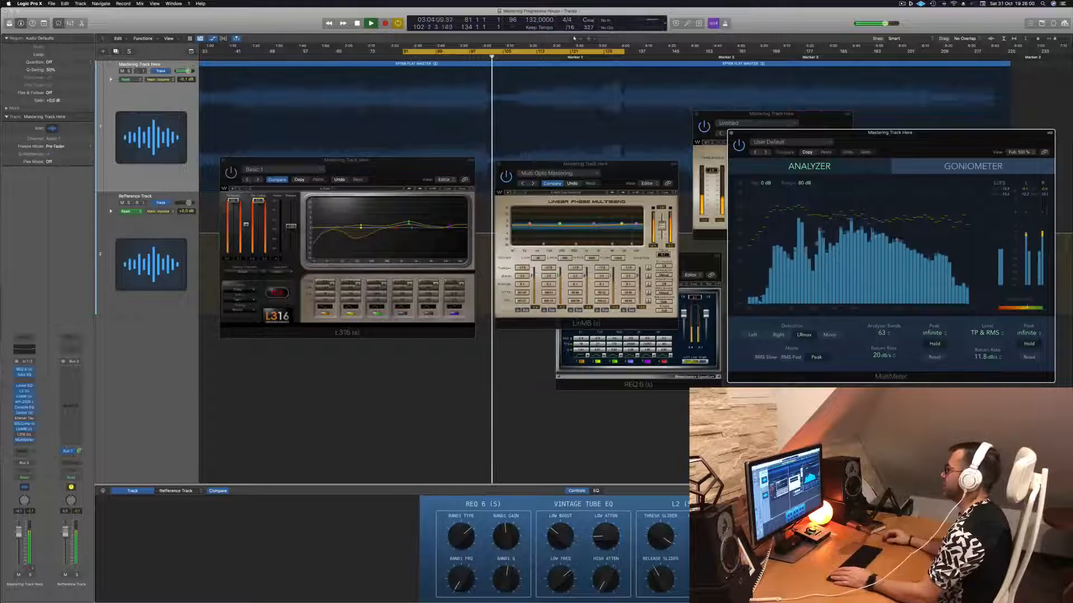
drag(639, 165, 660, 208)
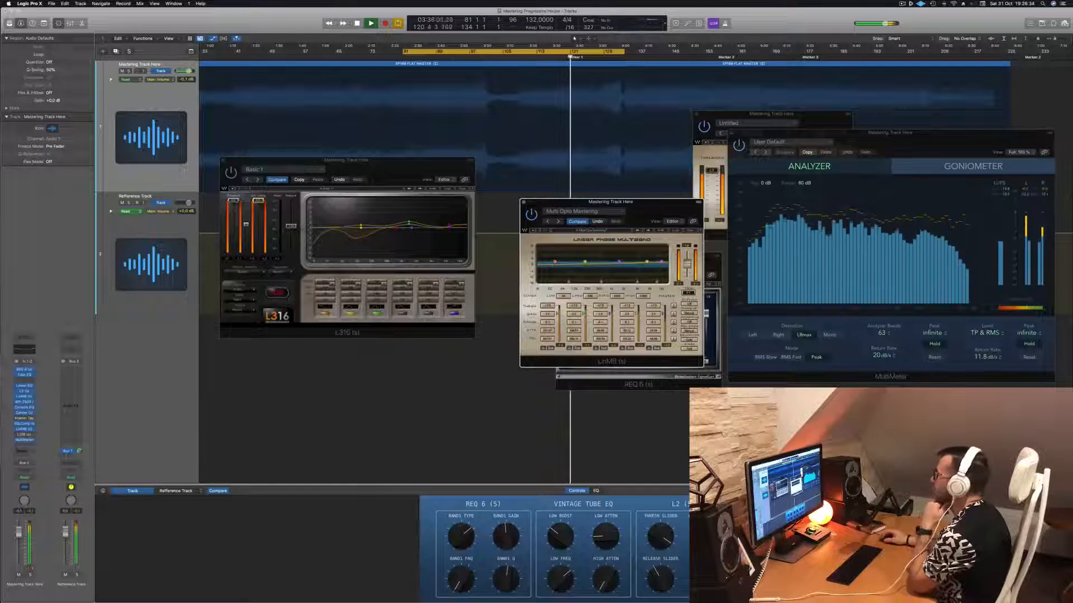
- Extend the end of the cycle range to bar 137 and line the L316 up beside the LinMB
drag(624, 51, 637, 51)
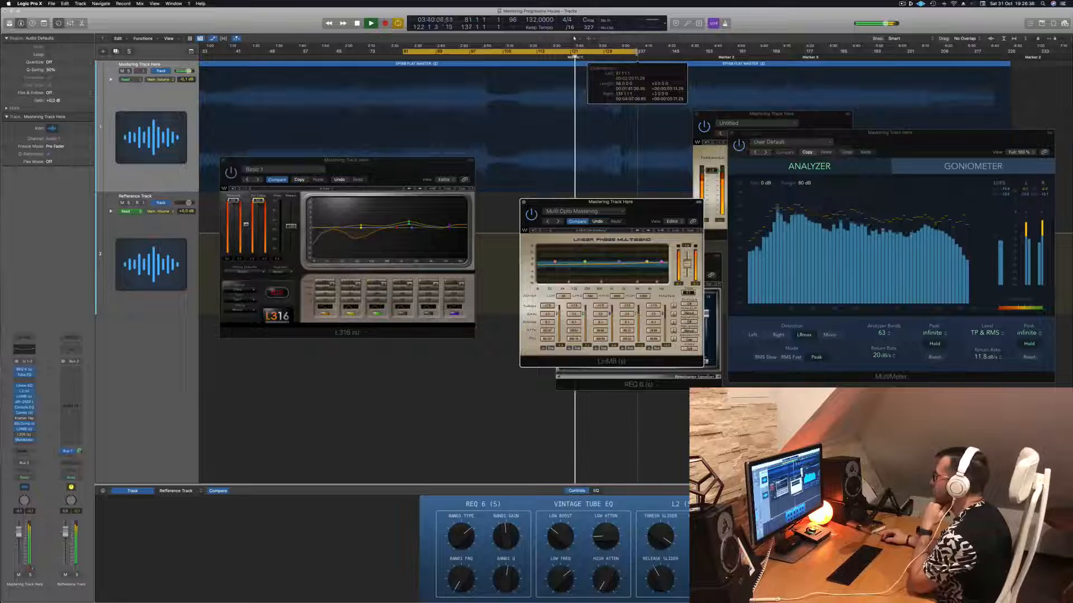
drag(359, 169, 419, 210)
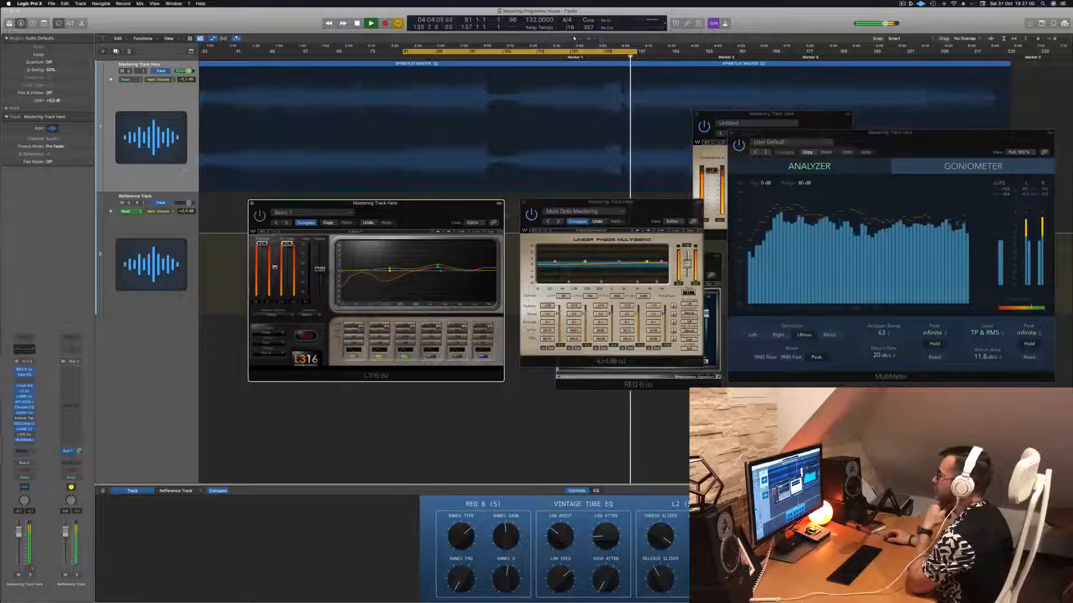
click(650, 208)
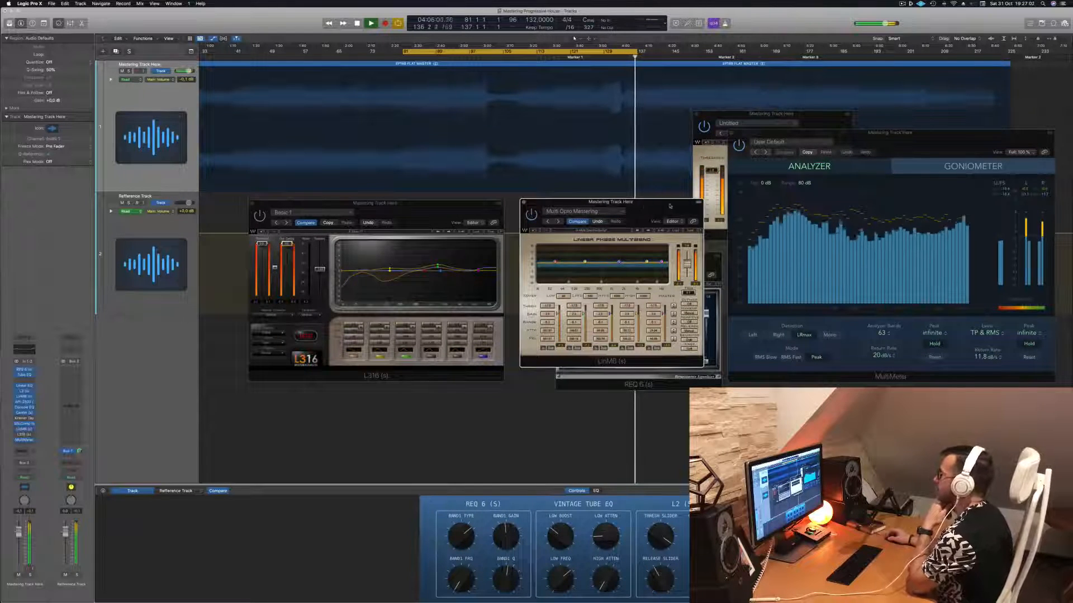
drag(651, 207, 654, 207)
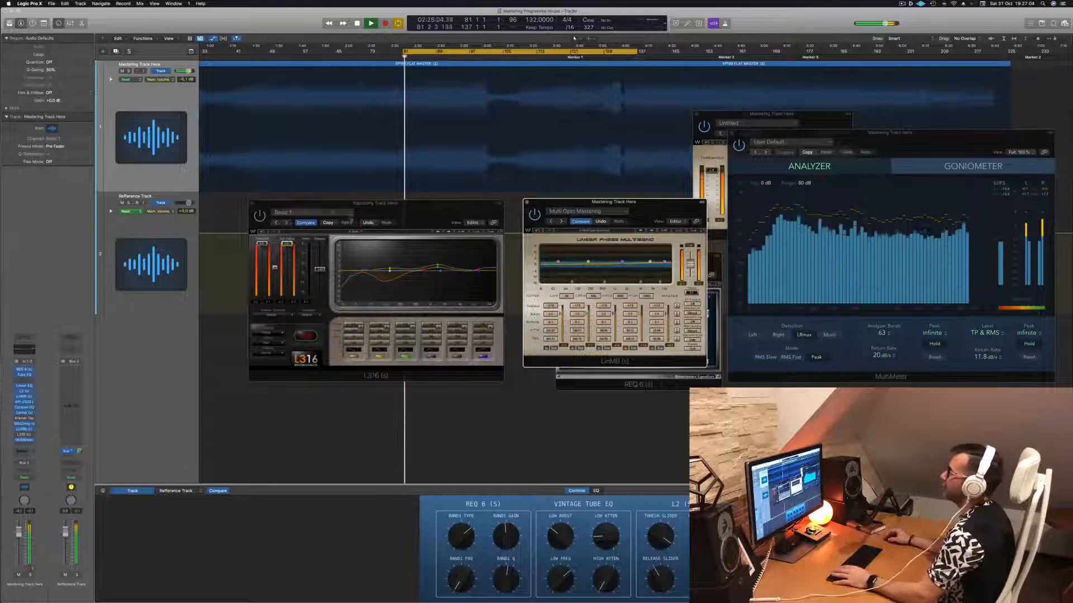
- Restart the cycled section, audition the L316 with its window slightly over the LinMB, and stop playback
click(403, 207)
key(space)
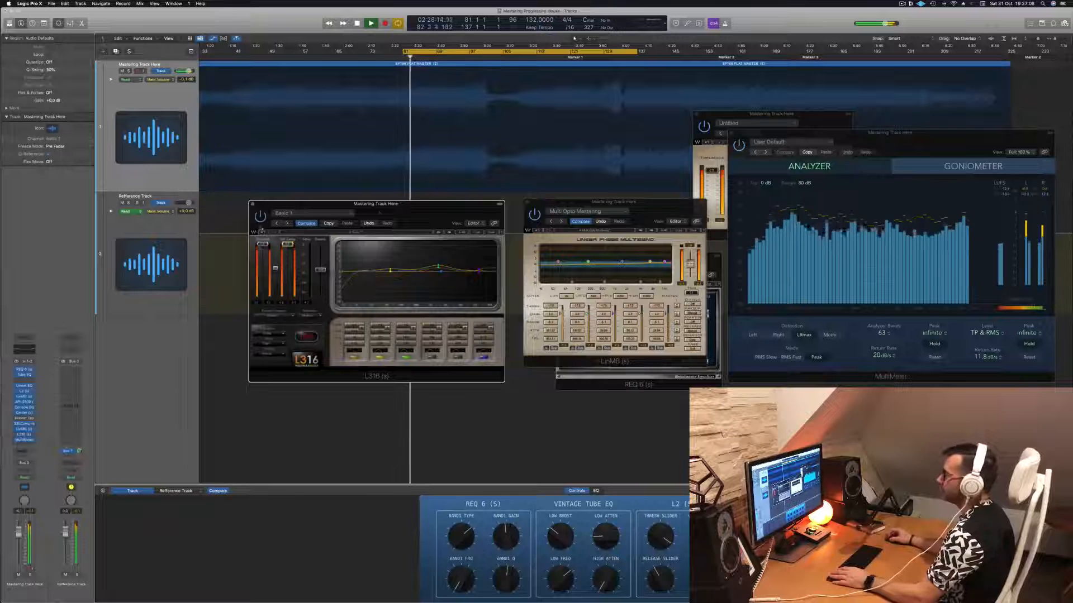
drag(380, 213, 409, 220)
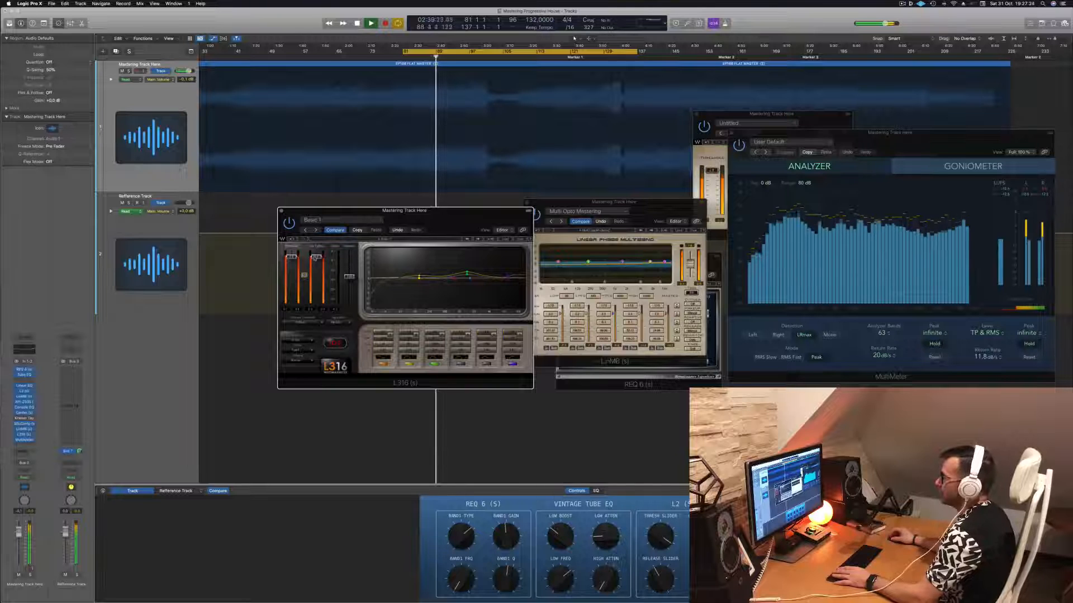
key(space)
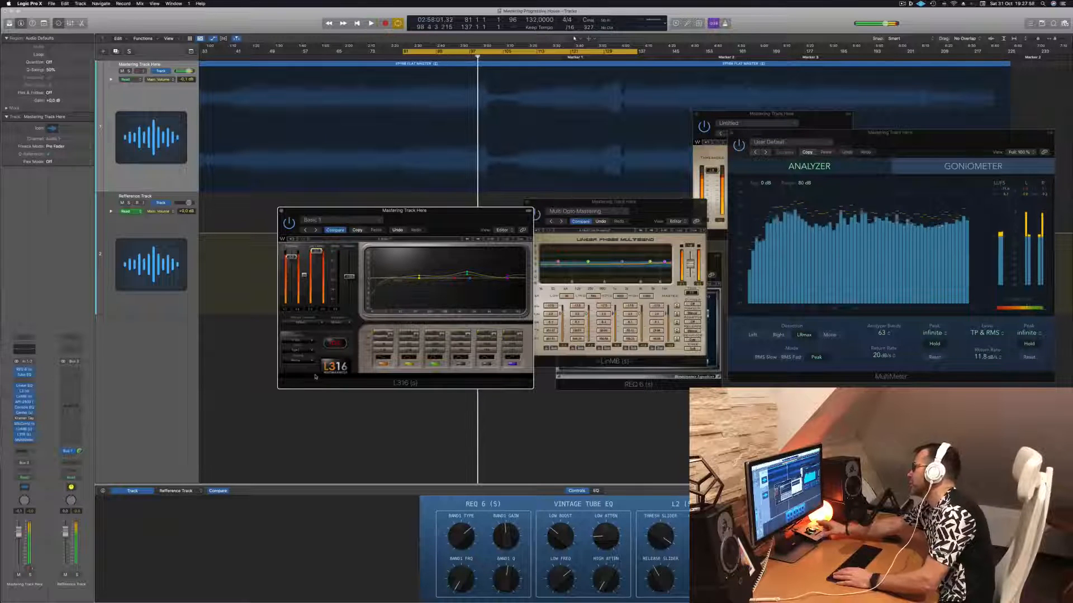
- Replay the cycled section and move the MultiMeter closer to the L316 to monitor the spectrum and loudness
key(Return)
drag(889, 132, 759, 97)
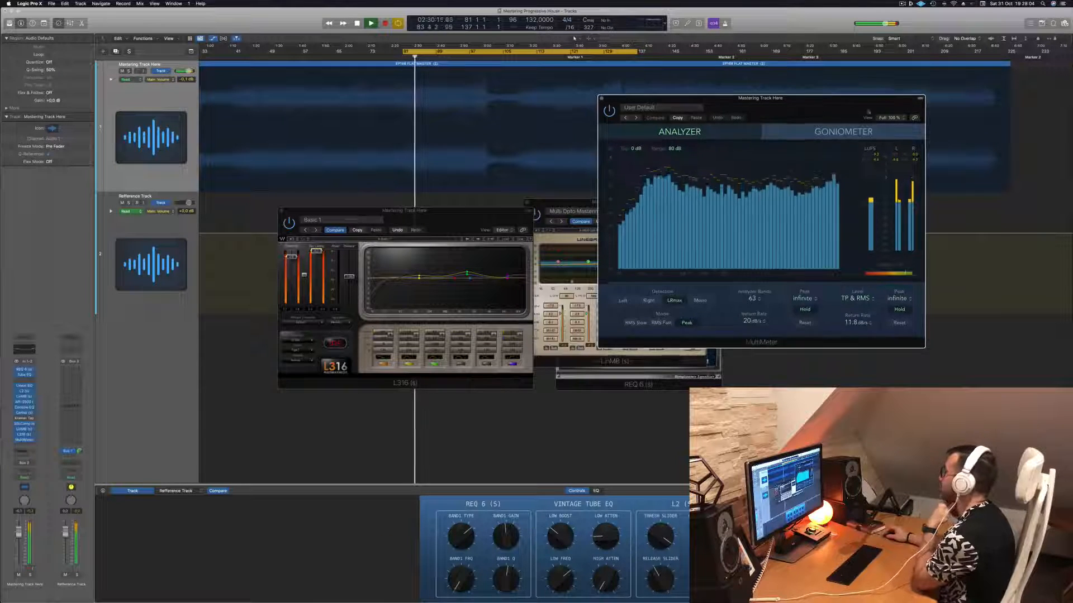
drag(814, 111, 886, 113)
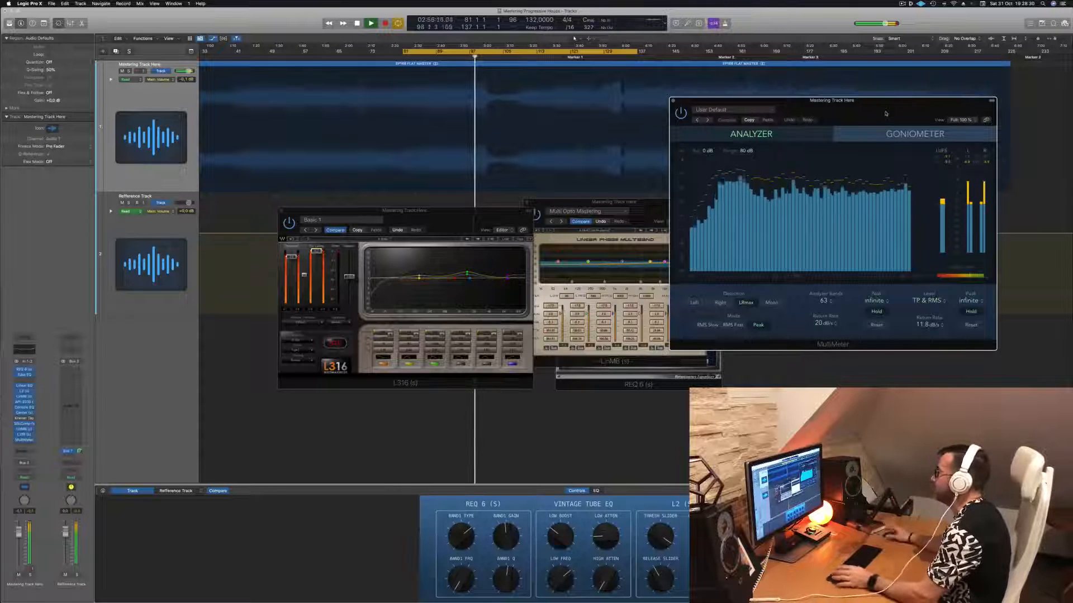
- Stretch the cycle range from bar 1 to bar 226 so that it covers the whole mastering track
drag(404, 51, 144, 60)
drag(267, 53, 203, 58)
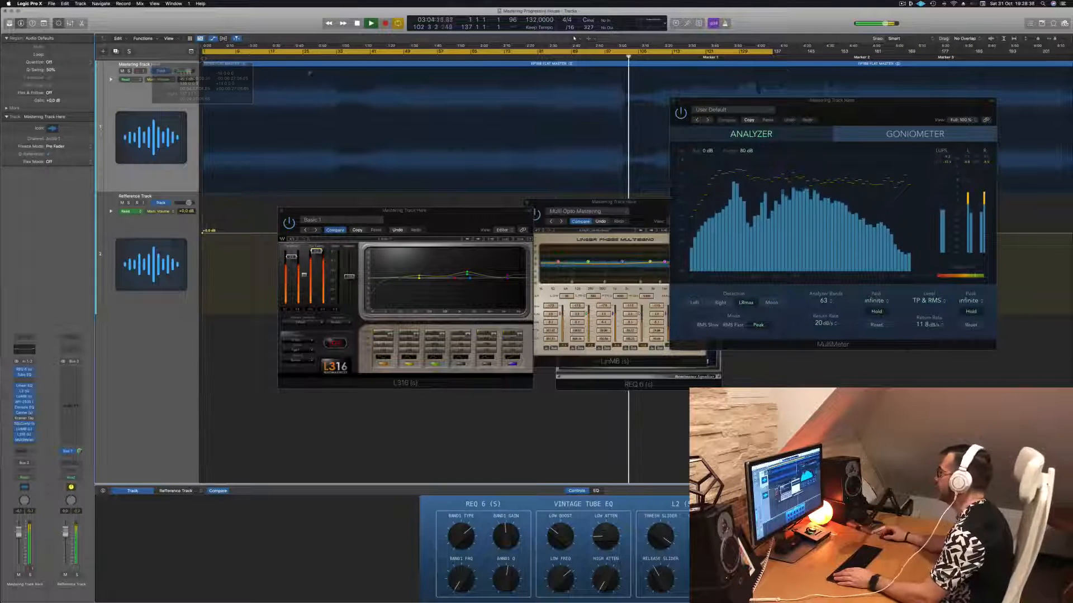
key(super+Left)
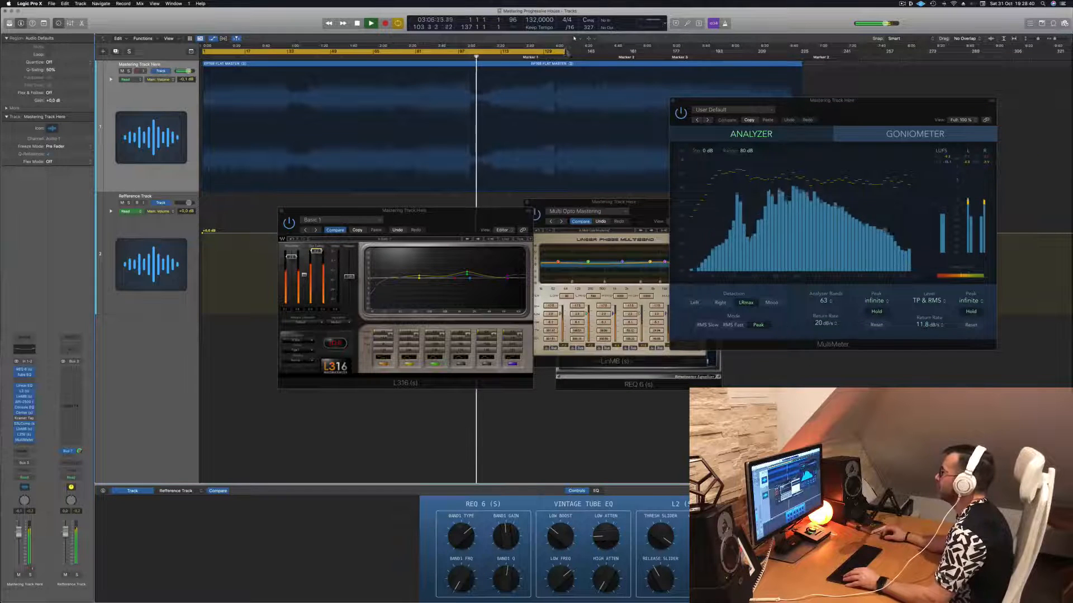
drag(566, 52, 799, 66)
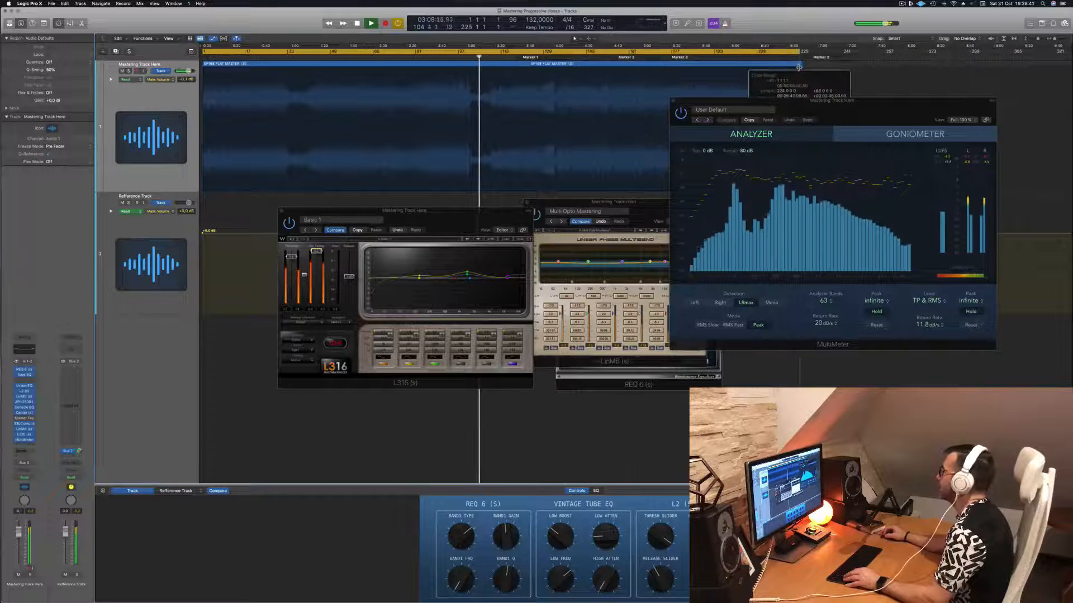
- Close the MultiMeter and place the LinMB and L2 windows side by side
drag(877, 112, 881, 157)
click(676, 144)
drag(815, 119, 912, 148)
drag(663, 205, 731, 149)
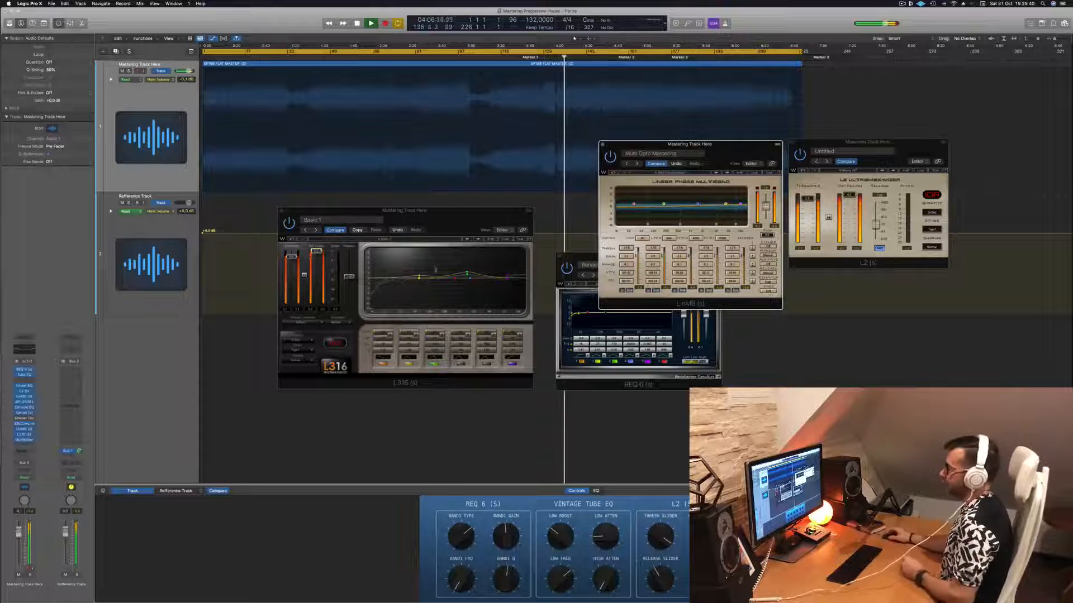
- Place the LinMB window over the L2 and the L316 window over the REQ 6
drag(404, 210, 455, 250)
drag(728, 151, 956, 177)
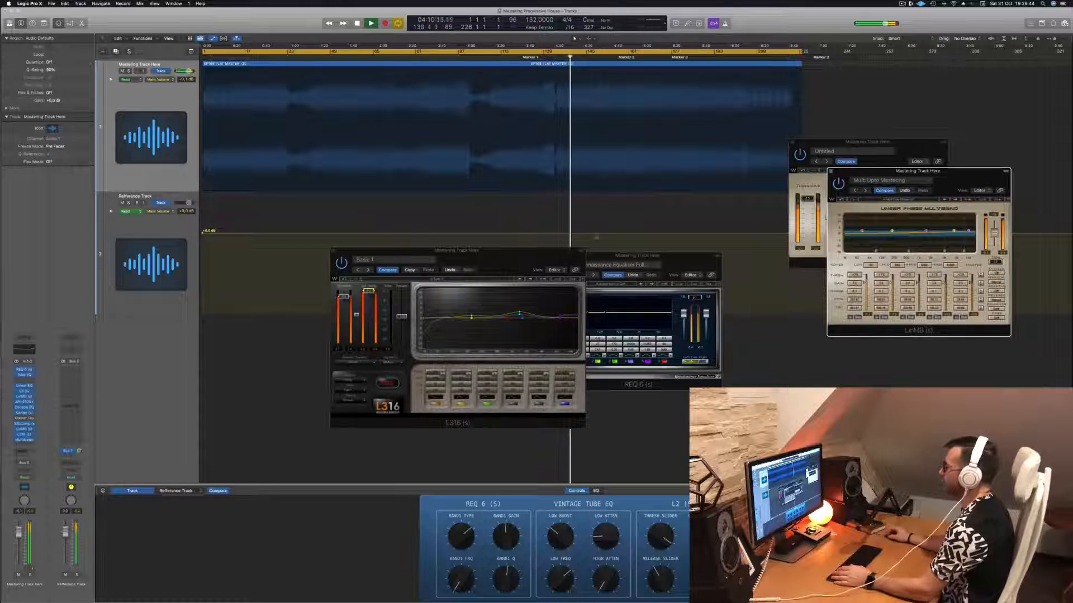
drag(528, 257, 673, 183)
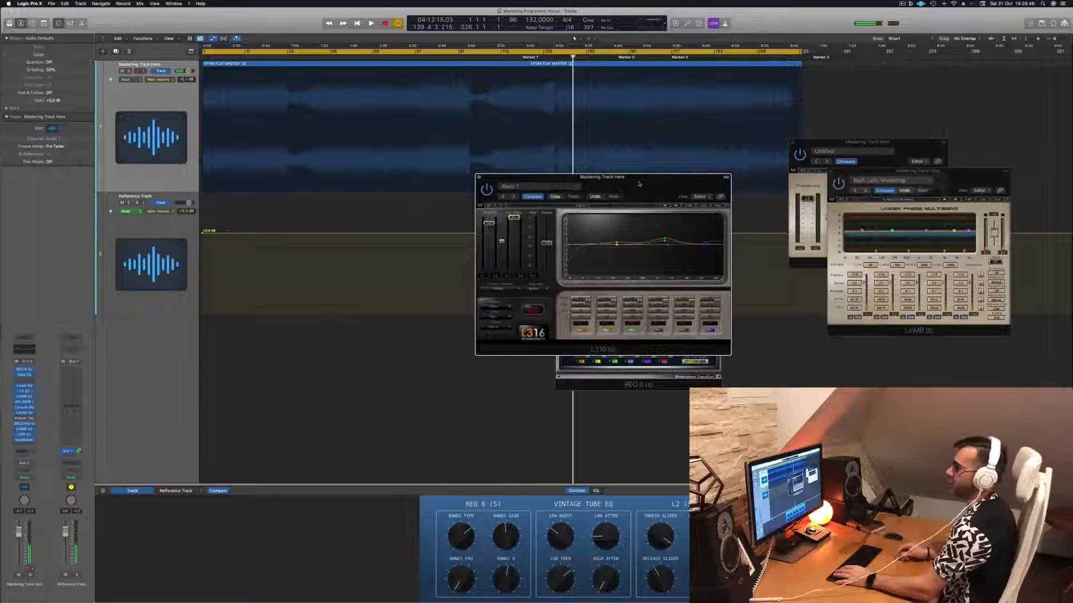
- Restart playback from the beginning of the track and move the L316 window off the REQ 6
key(Return)
key(space)
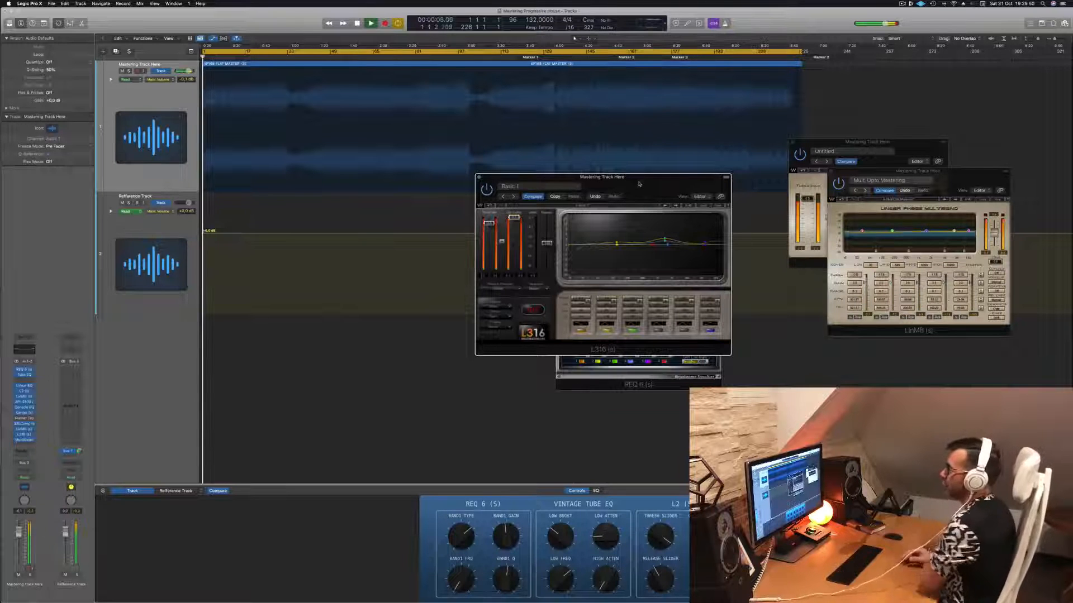
scroll(633, 169, up, 10)
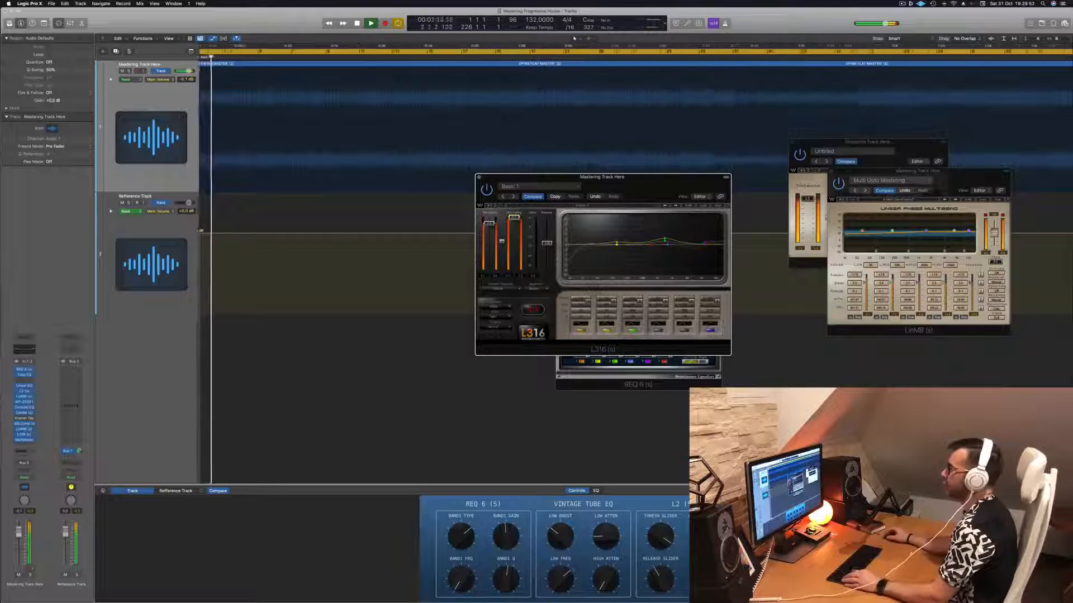
key(Return)
scroll(318, 58, down, 10)
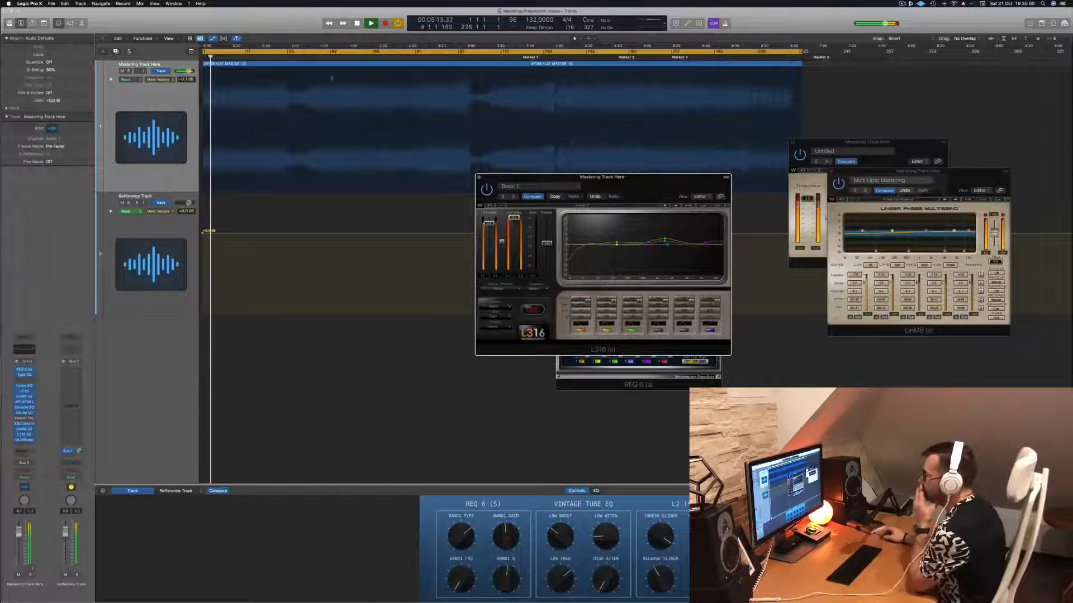
drag(631, 182, 905, 263)
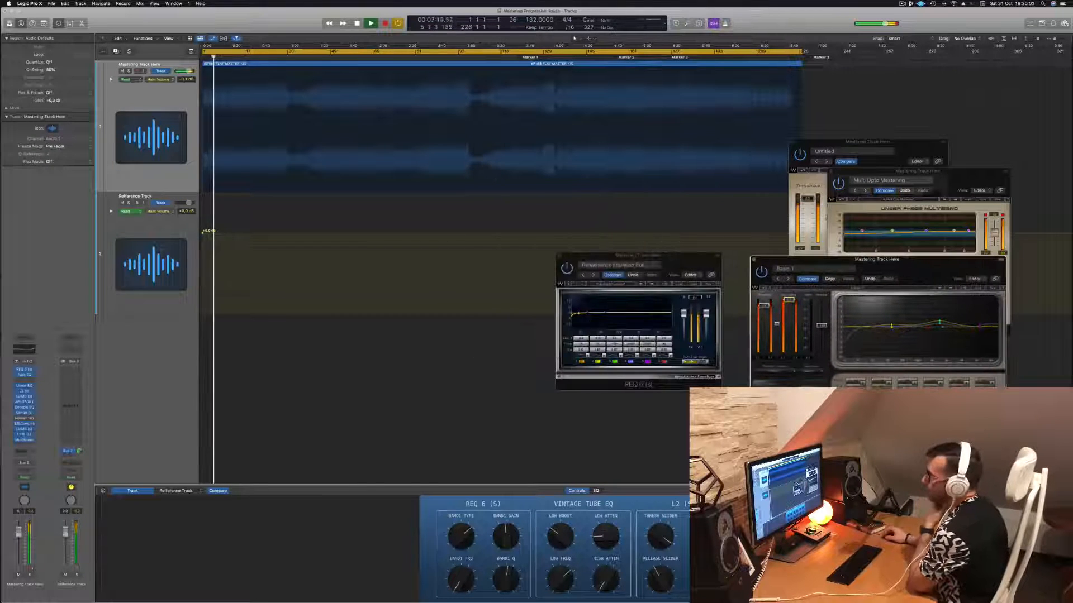
- Replace the REQ 6 window with those of the Vintage Tube EQ and the Linear Phase EQ
click(25, 370)
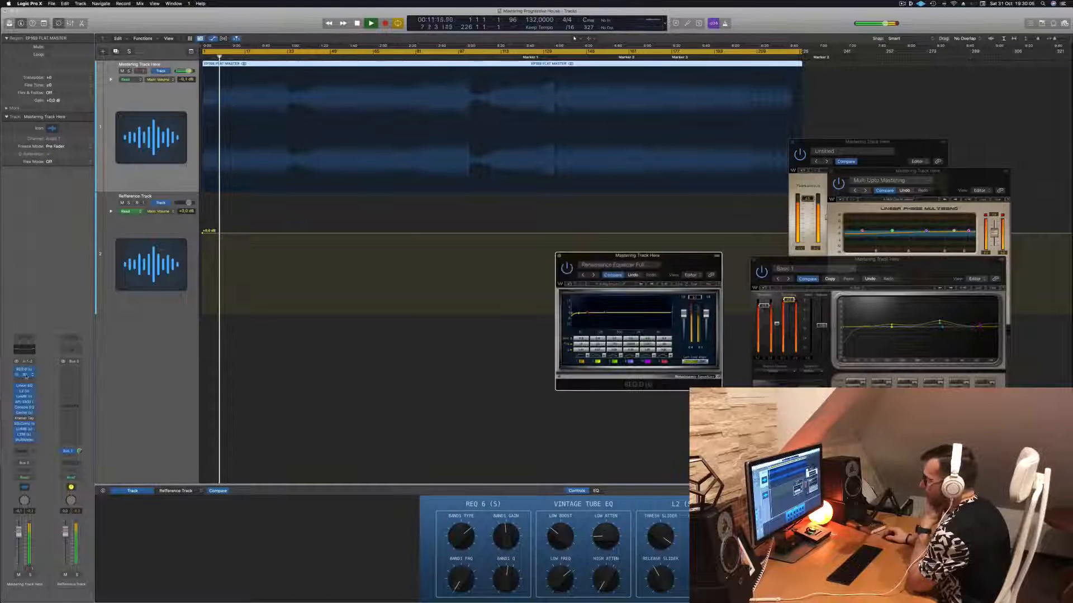
click(26, 375)
drag(593, 269, 348, 245)
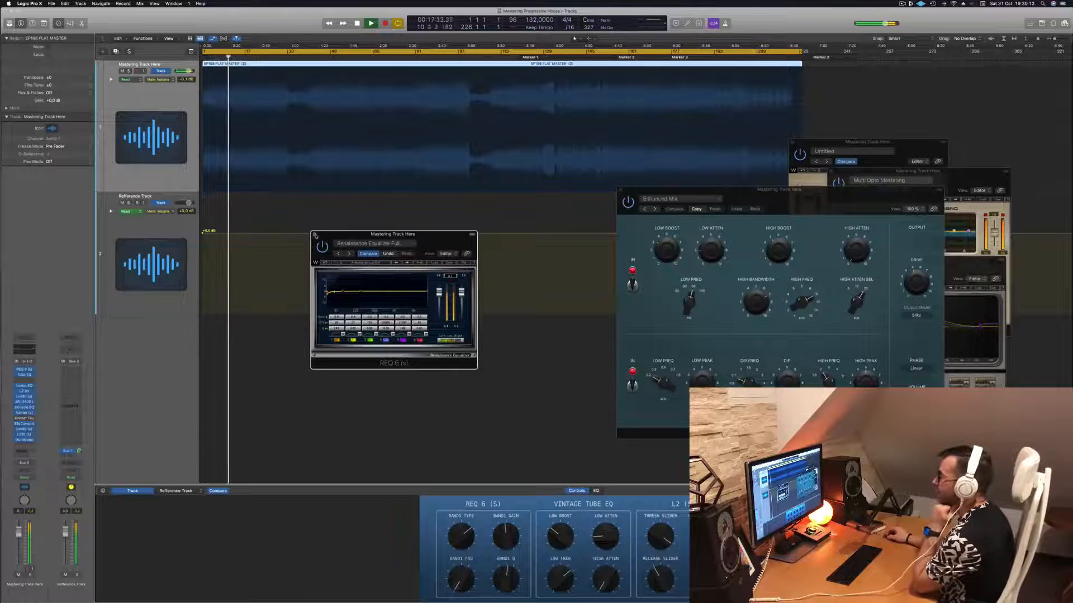
click(314, 235)
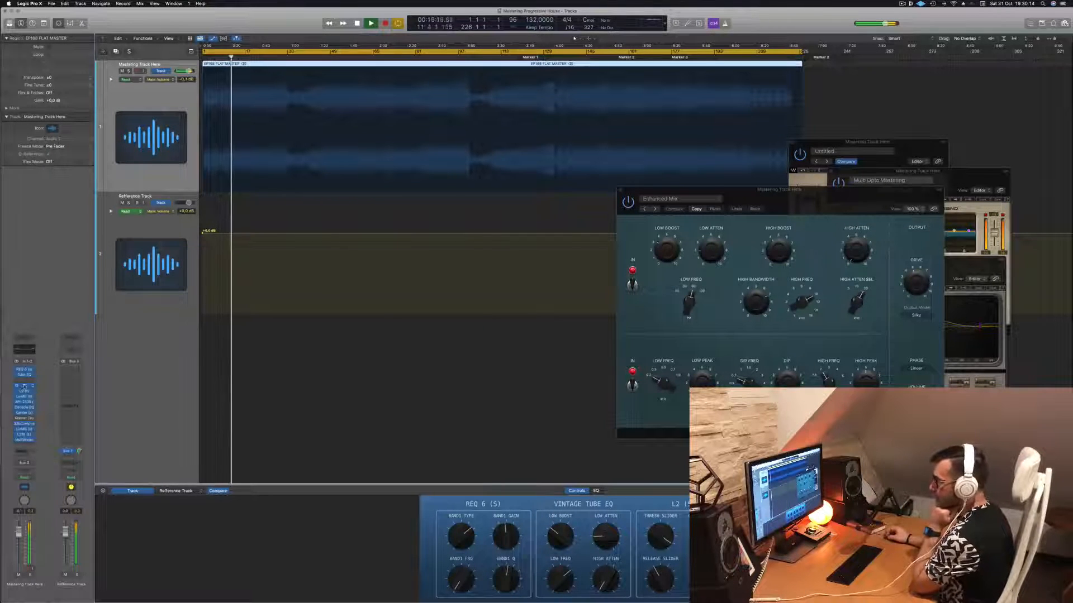
click(24, 387)
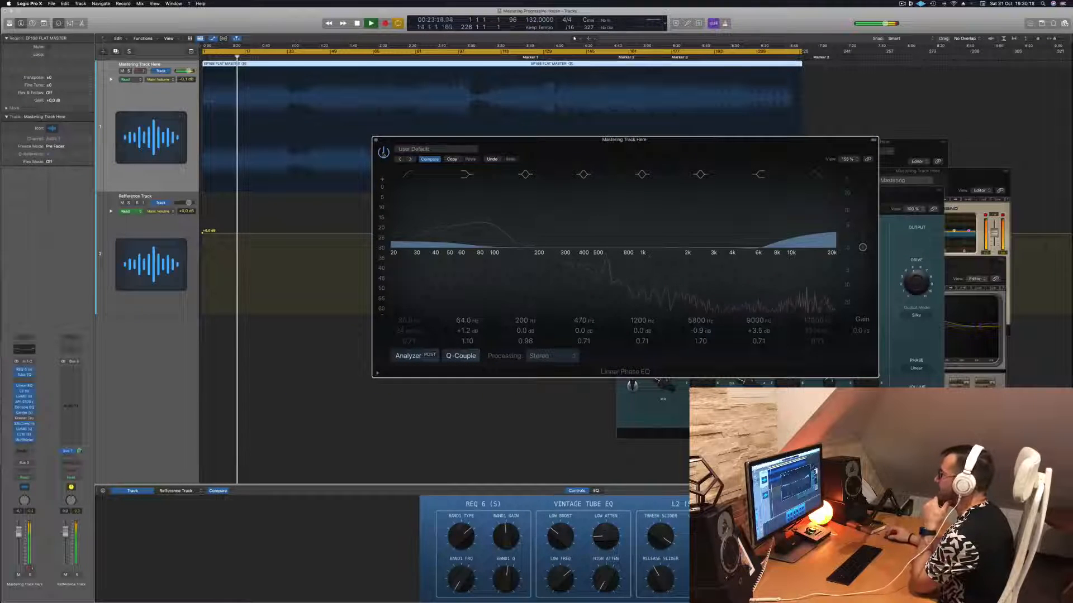
- Compare the track with the Linear Phase EQ bypassed and active, then close the EQ's window
click(383, 152)
click(384, 154)
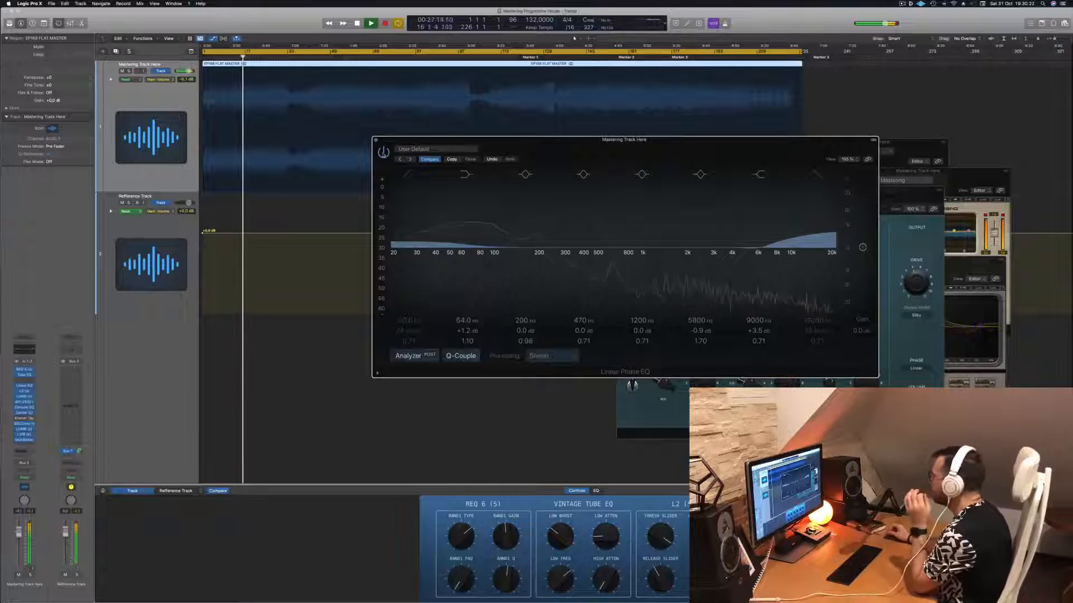
drag(692, 146, 634, 150)
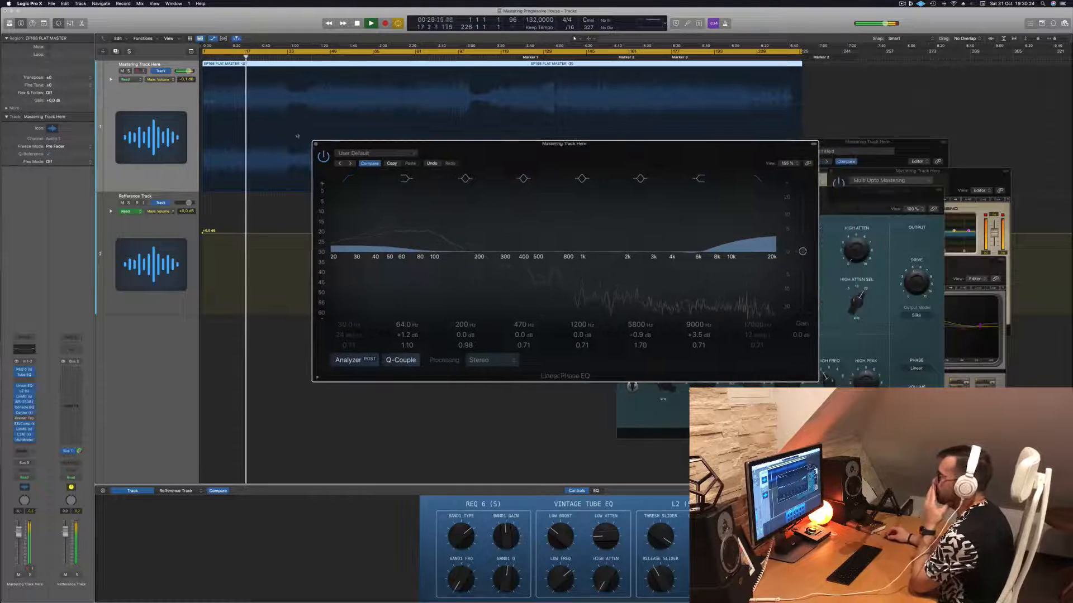
click(314, 143)
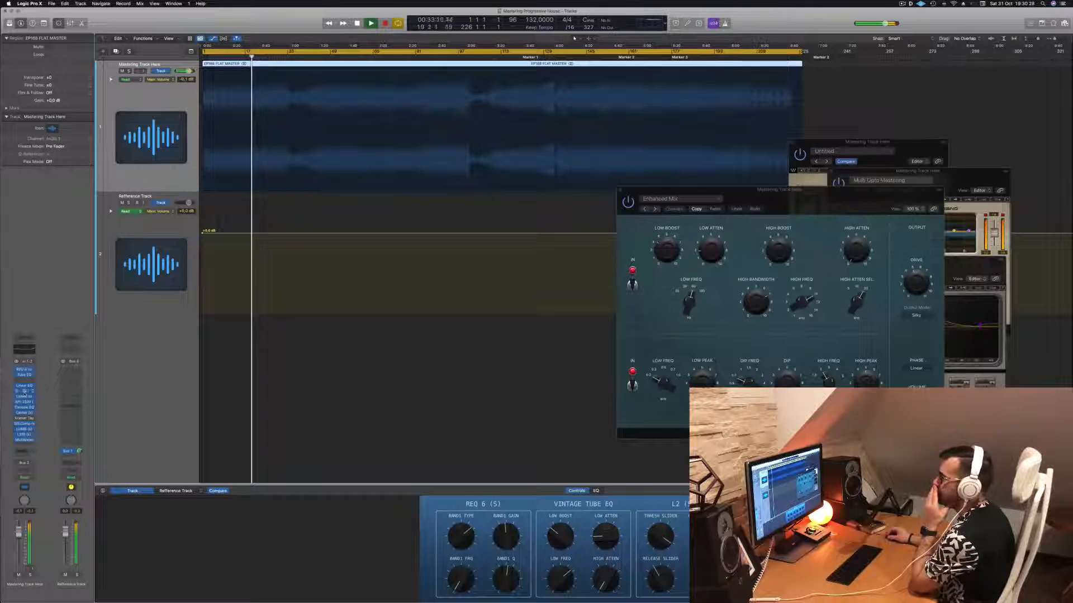
- Place the L2 window beside the Vintage Tube EQ and the first LinMB window over the Vintage Tube EQ
click(24, 392)
click(24, 392)
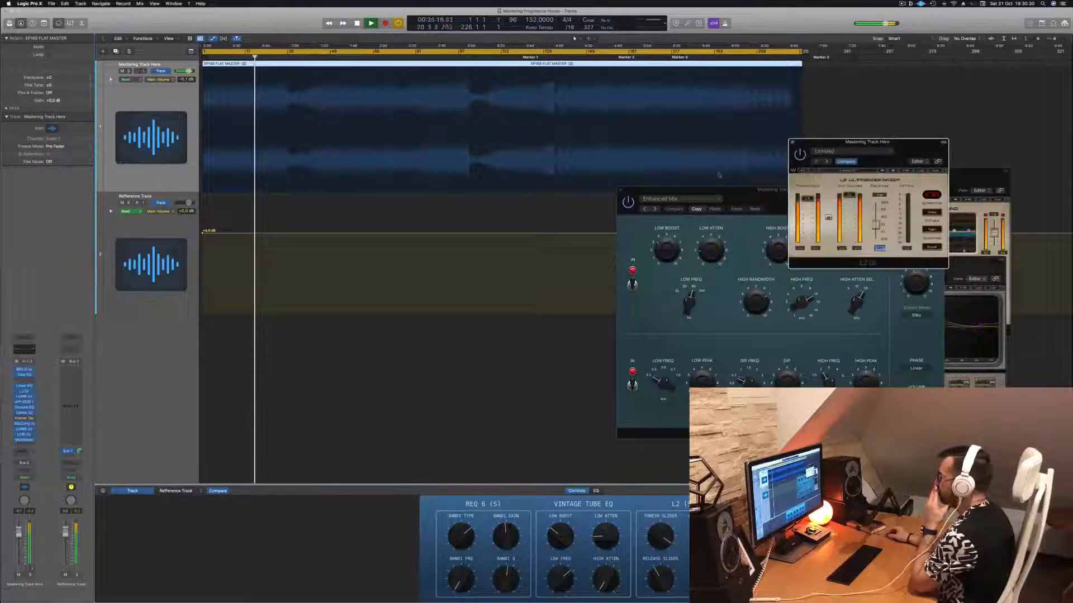
drag(909, 143, 572, 192)
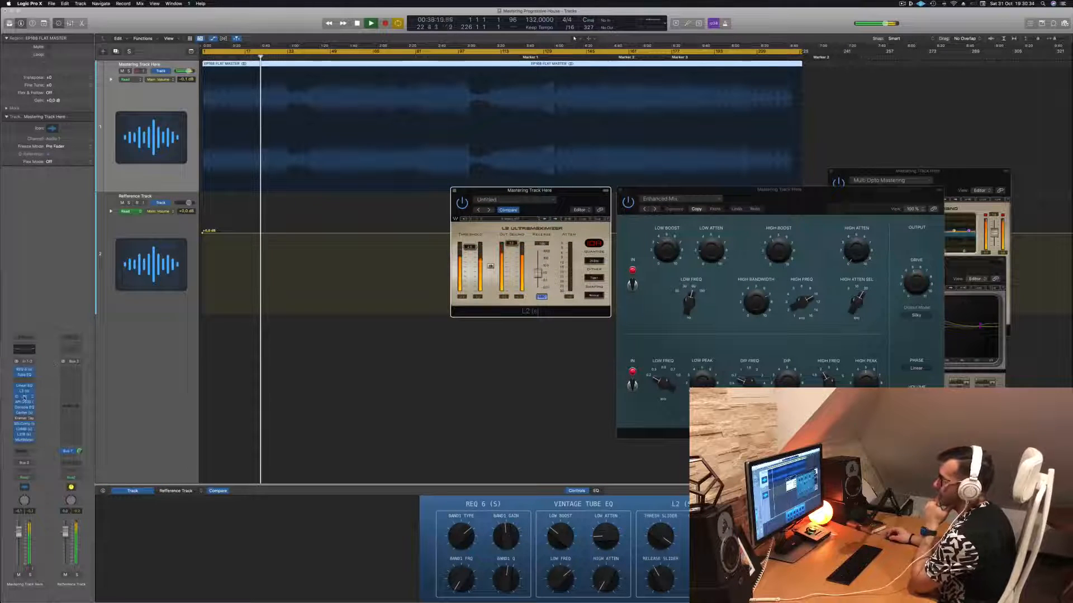
click(24, 398)
drag(511, 268, 764, 196)
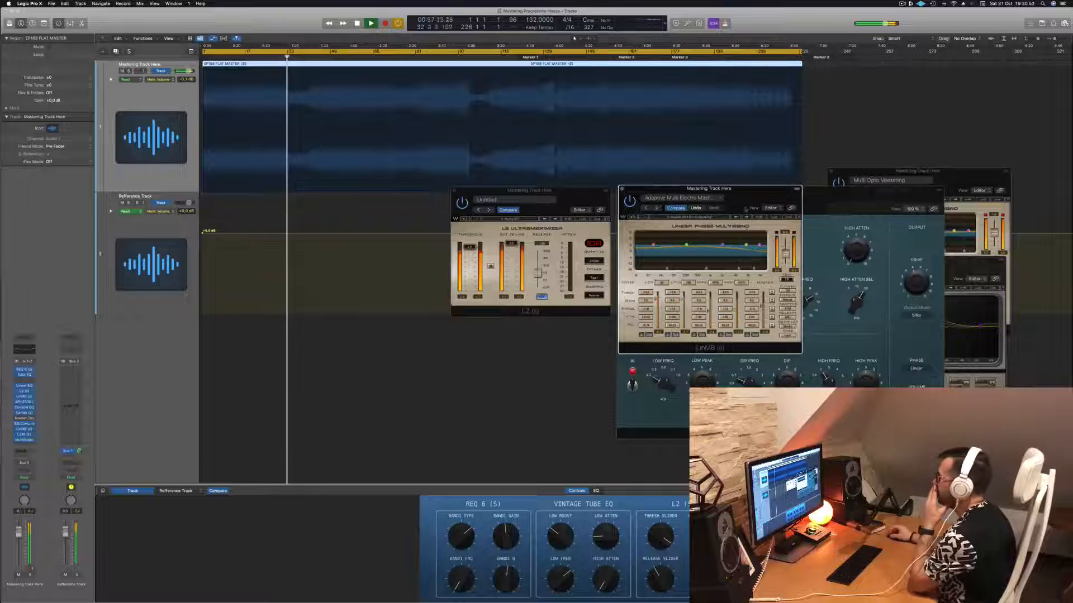
mouse_move(757, 198)
mouse_down()
mouse_move(724, 205)
mouse_move(768, 203)
mouse_move(752, 201)
mouse_up()
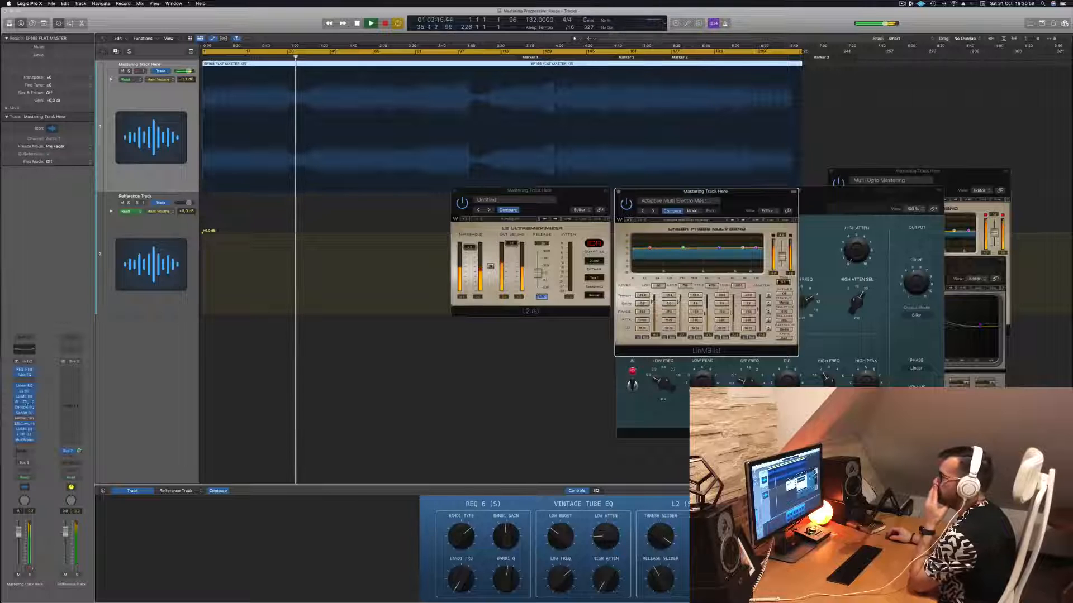
- Open the API-2500 window just below the L2's header, then view the Vintage Console EQ and close it
click(25, 401)
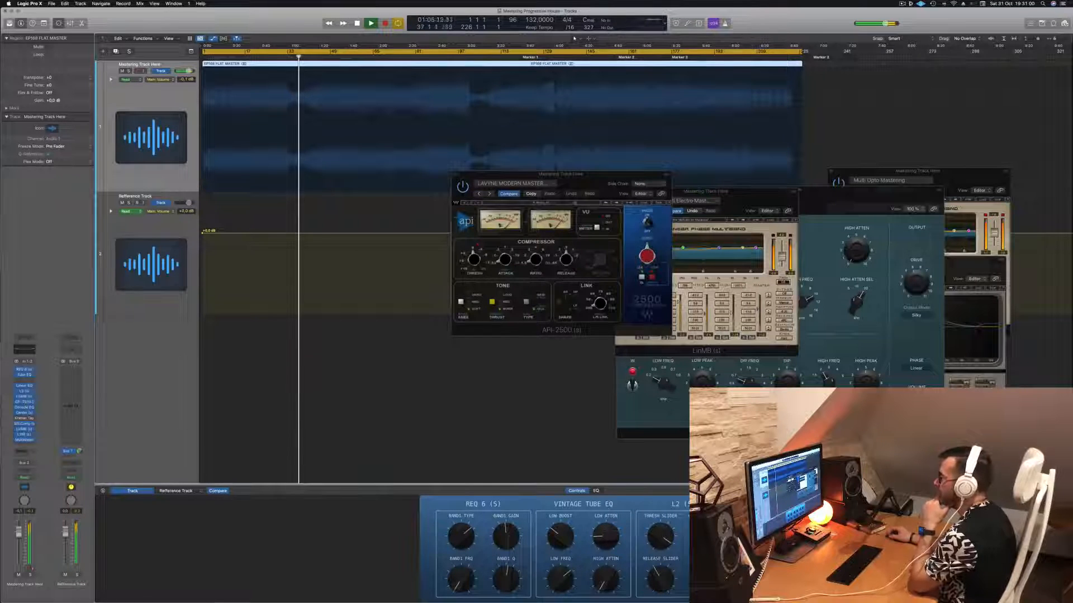
drag(572, 179, 567, 229)
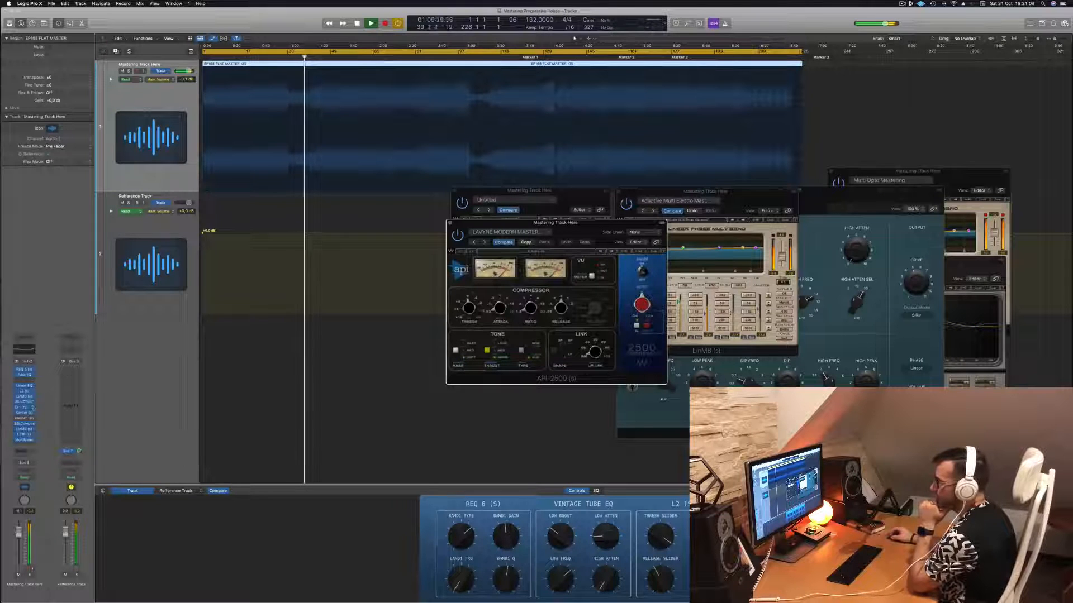
click(24, 407)
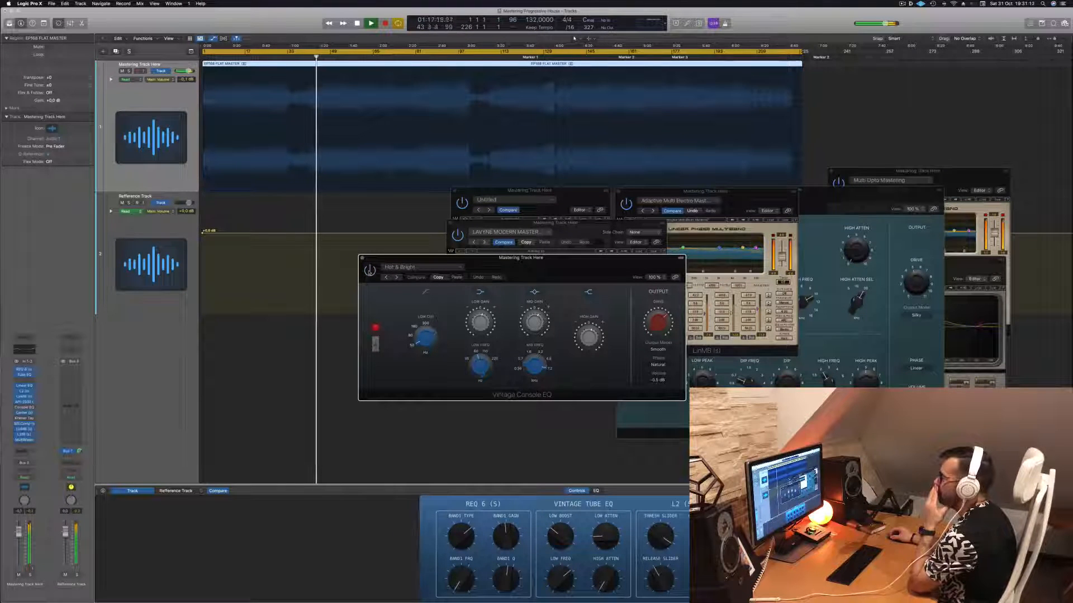
drag(361, 259, 394, 257)
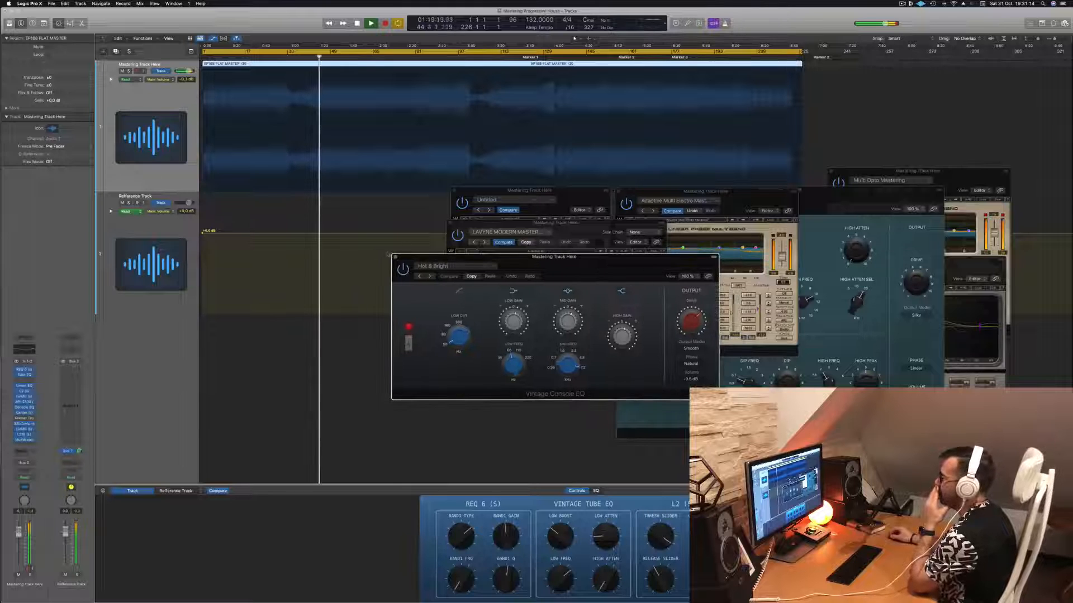
click(395, 257)
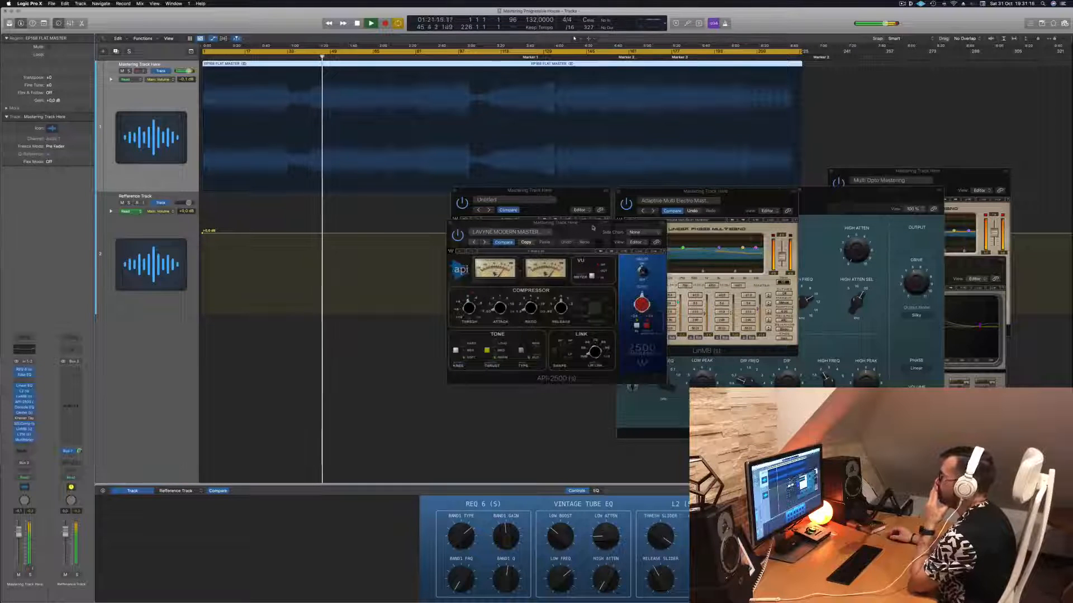
- View the Center plug-in's settings and meters during playback, then close its window
click(24, 413)
click(482, 221)
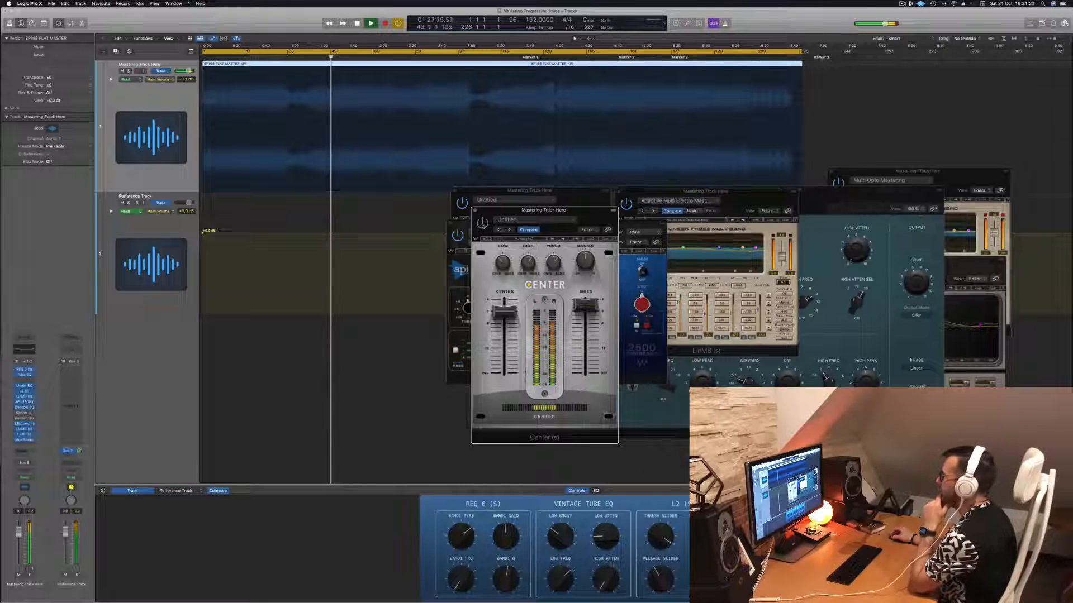
drag(487, 213, 511, 216)
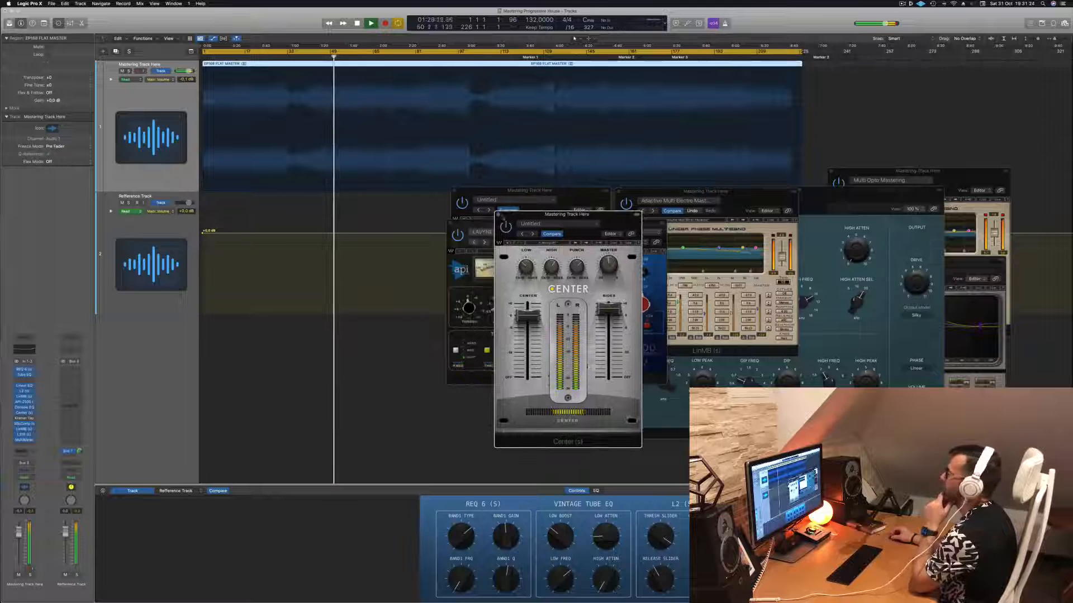
click(497, 215)
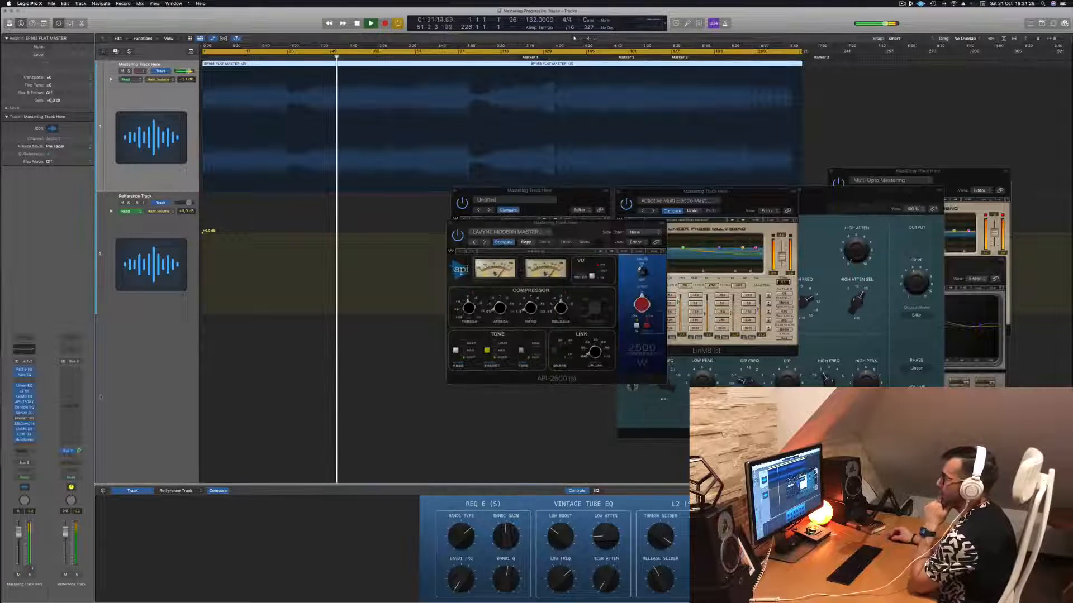
- Open the SSLComp window and place the Multi Opto Mastering LinMB window beside the first LinMB
click(24, 424)
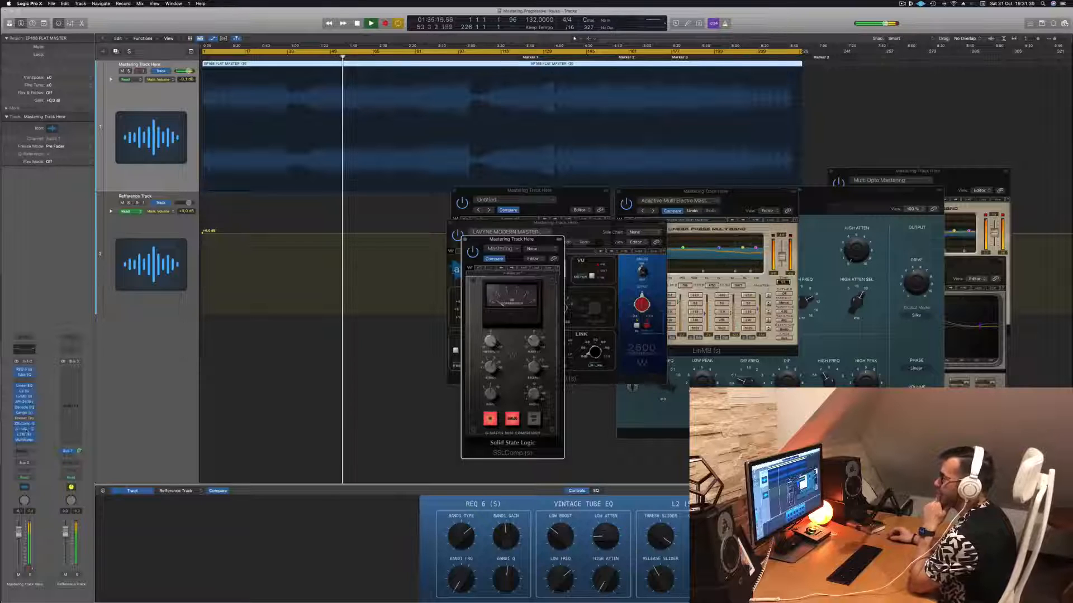
click(26, 430)
click(24, 430)
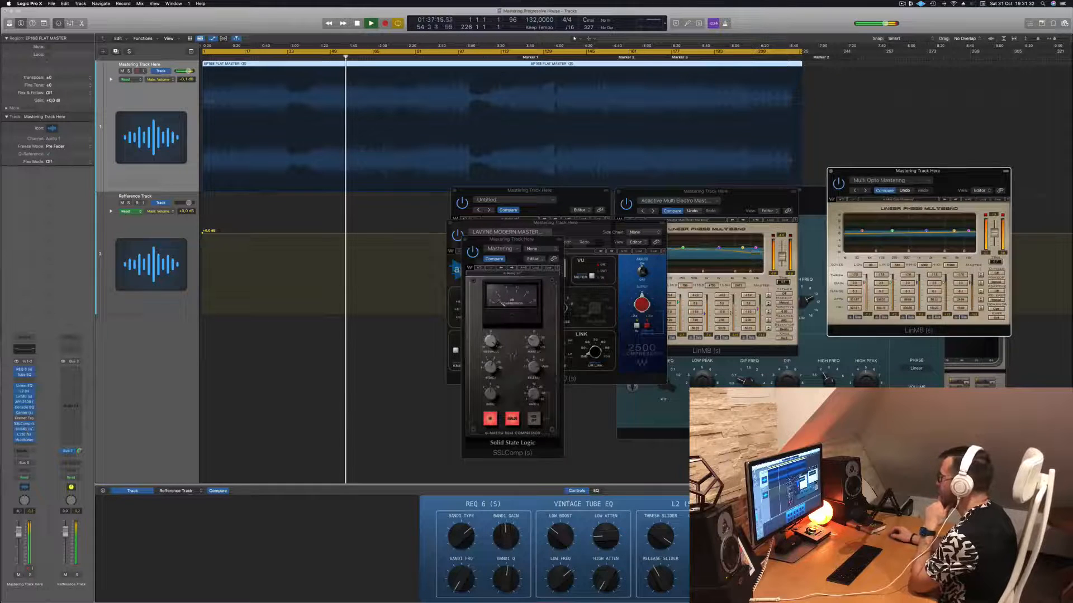
click(971, 268)
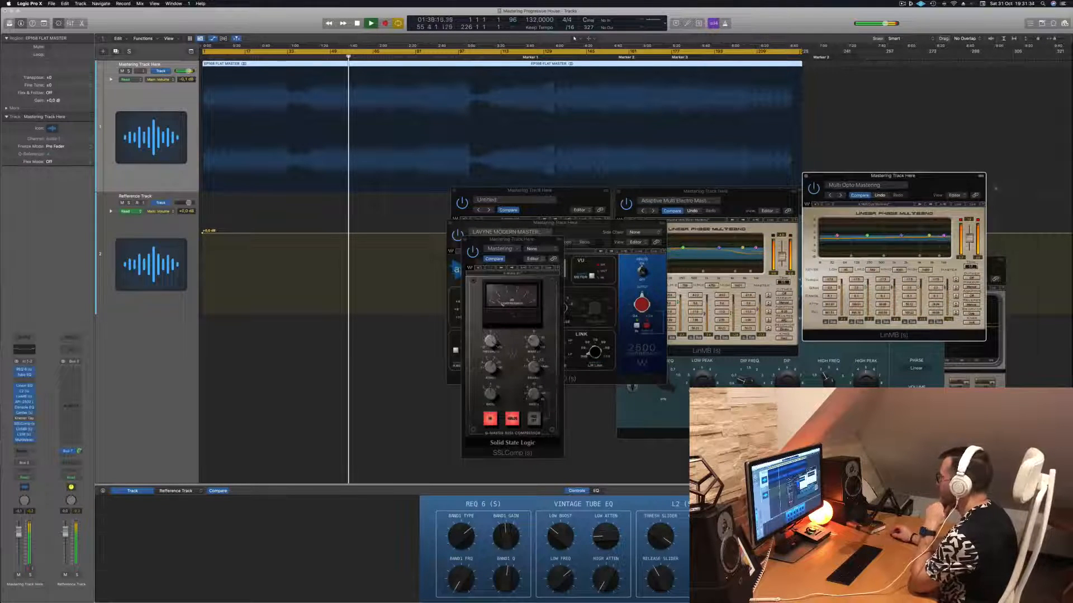
drag(949, 183, 950, 207)
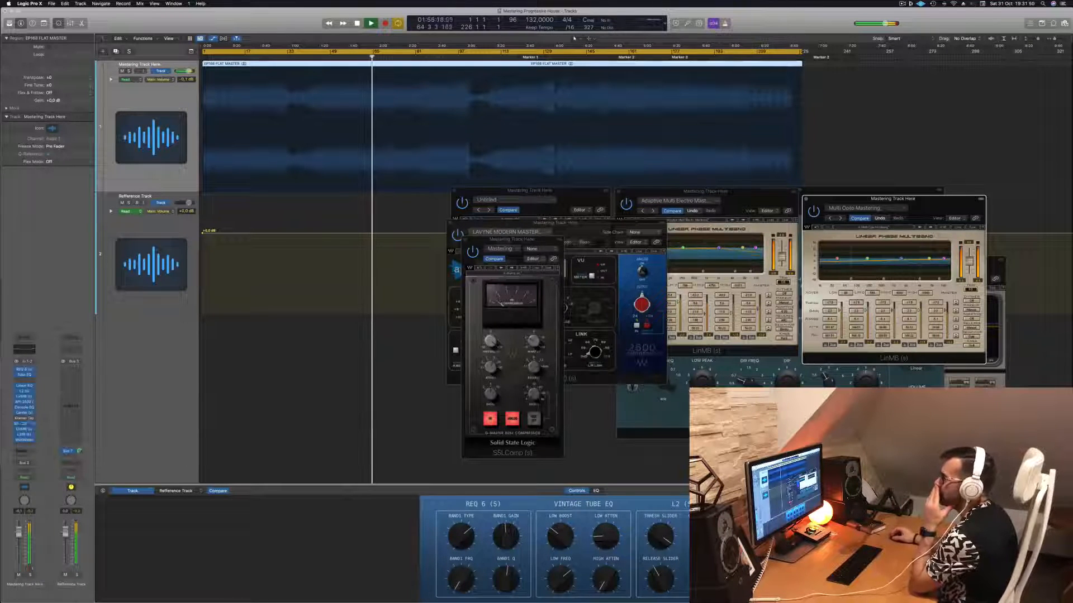
- Bring up the L316 window and place it partly over the SSLComp and API-2500 windows
click(23, 435)
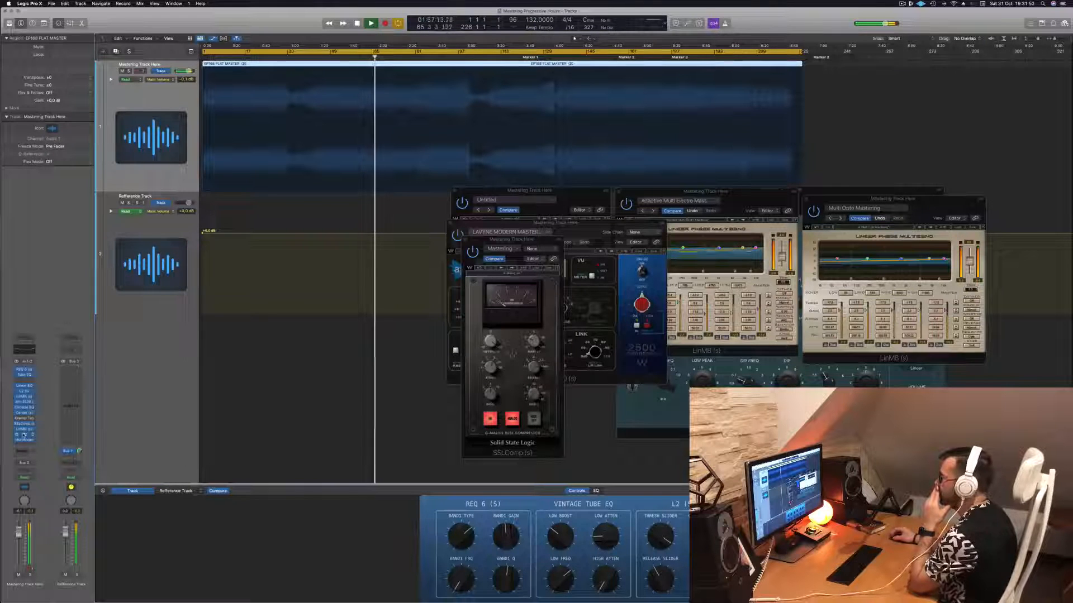
click(23, 435)
drag(827, 257, 386, 233)
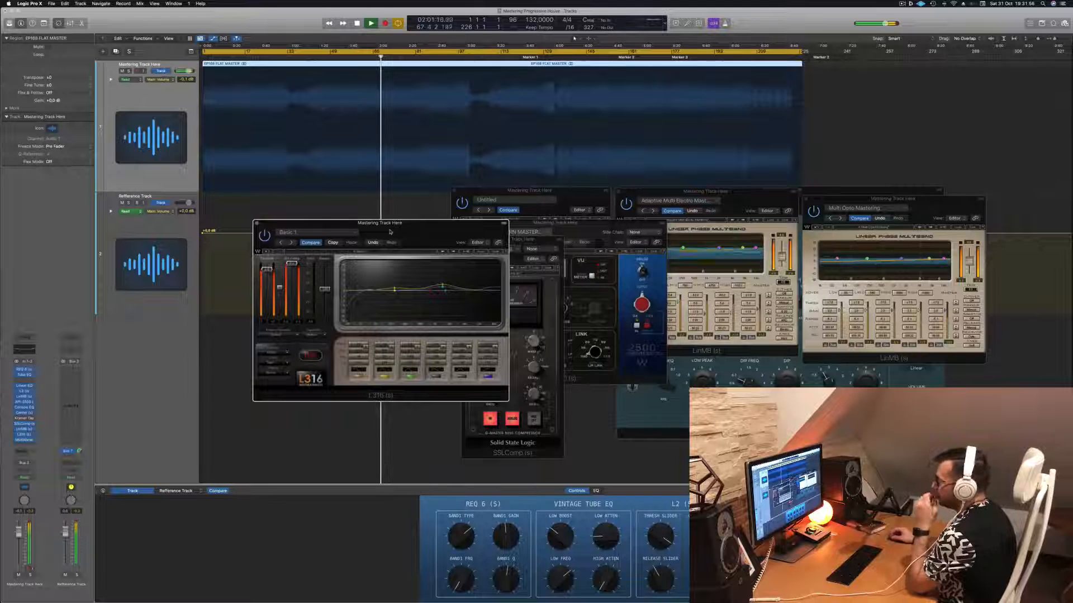
drag(399, 232, 412, 238)
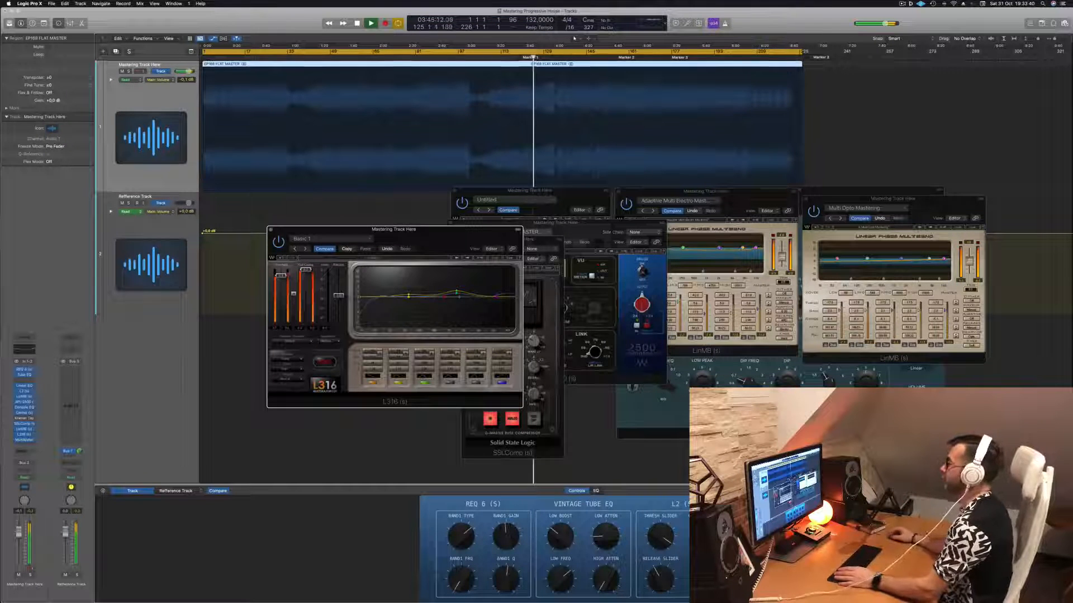
drag(445, 232, 505, 238)
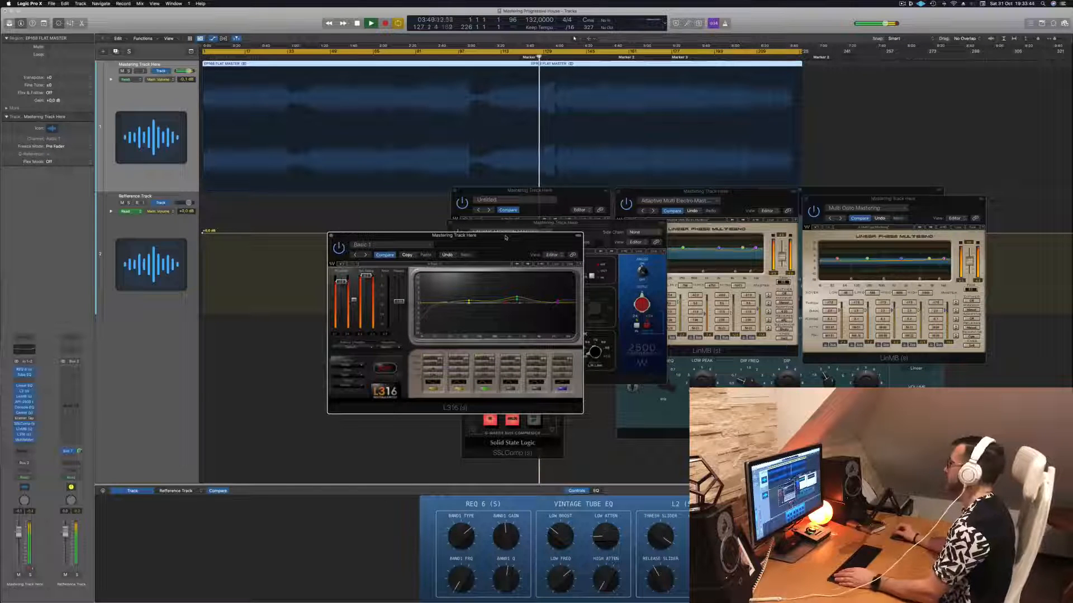